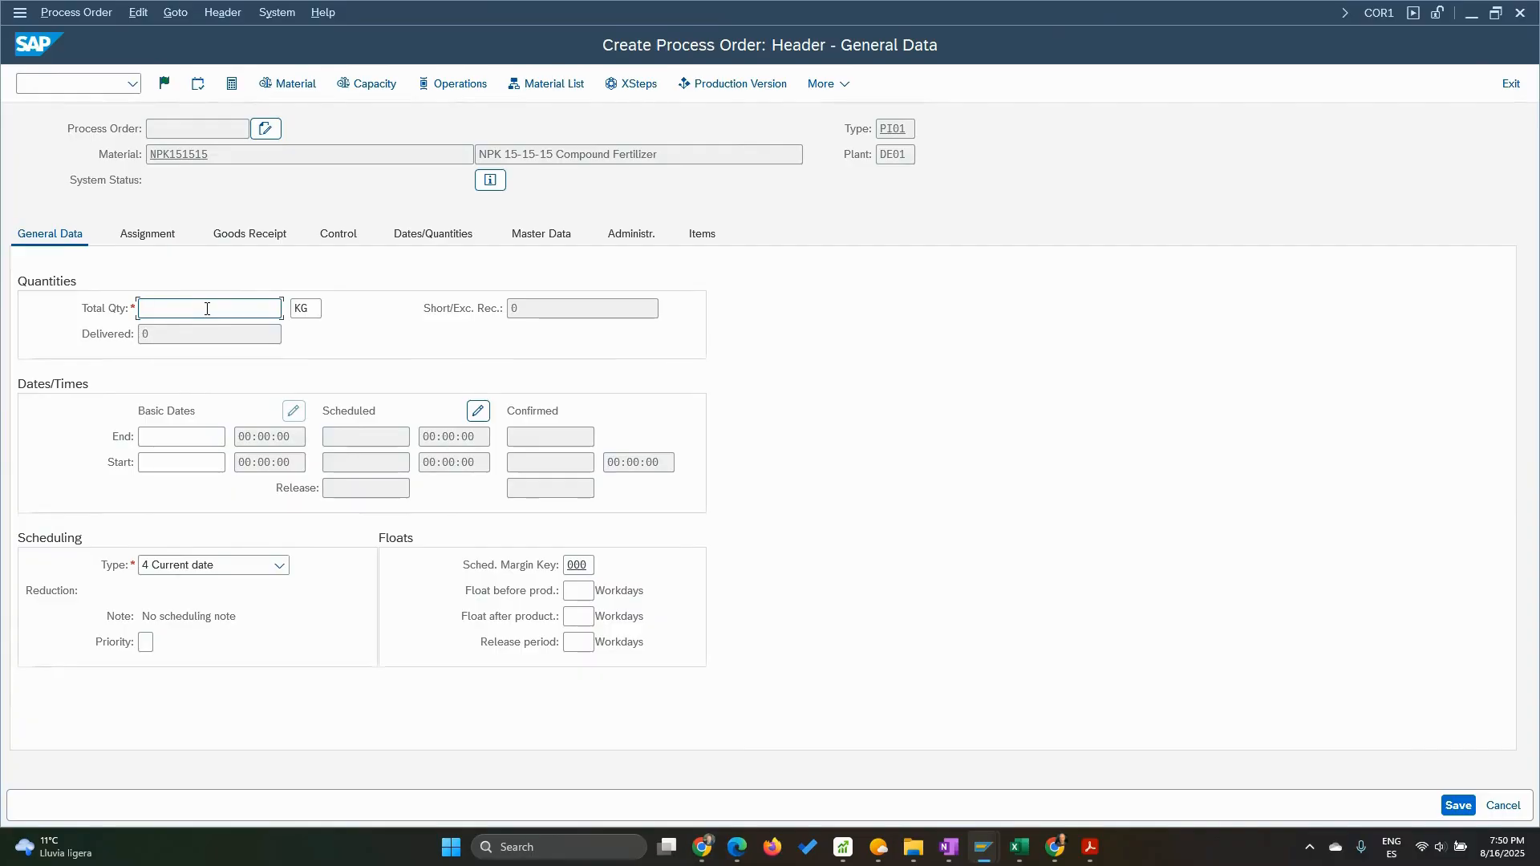
Set the order's total quantity to 1000 KG with Forwards scheduling and a basic start date of 18.08.2025
{"action": "type", "text": "1000"}
{"action": "left_click", "coordinate": [214, 565]}
{"action": "left_click", "coordinate": [165, 666]}
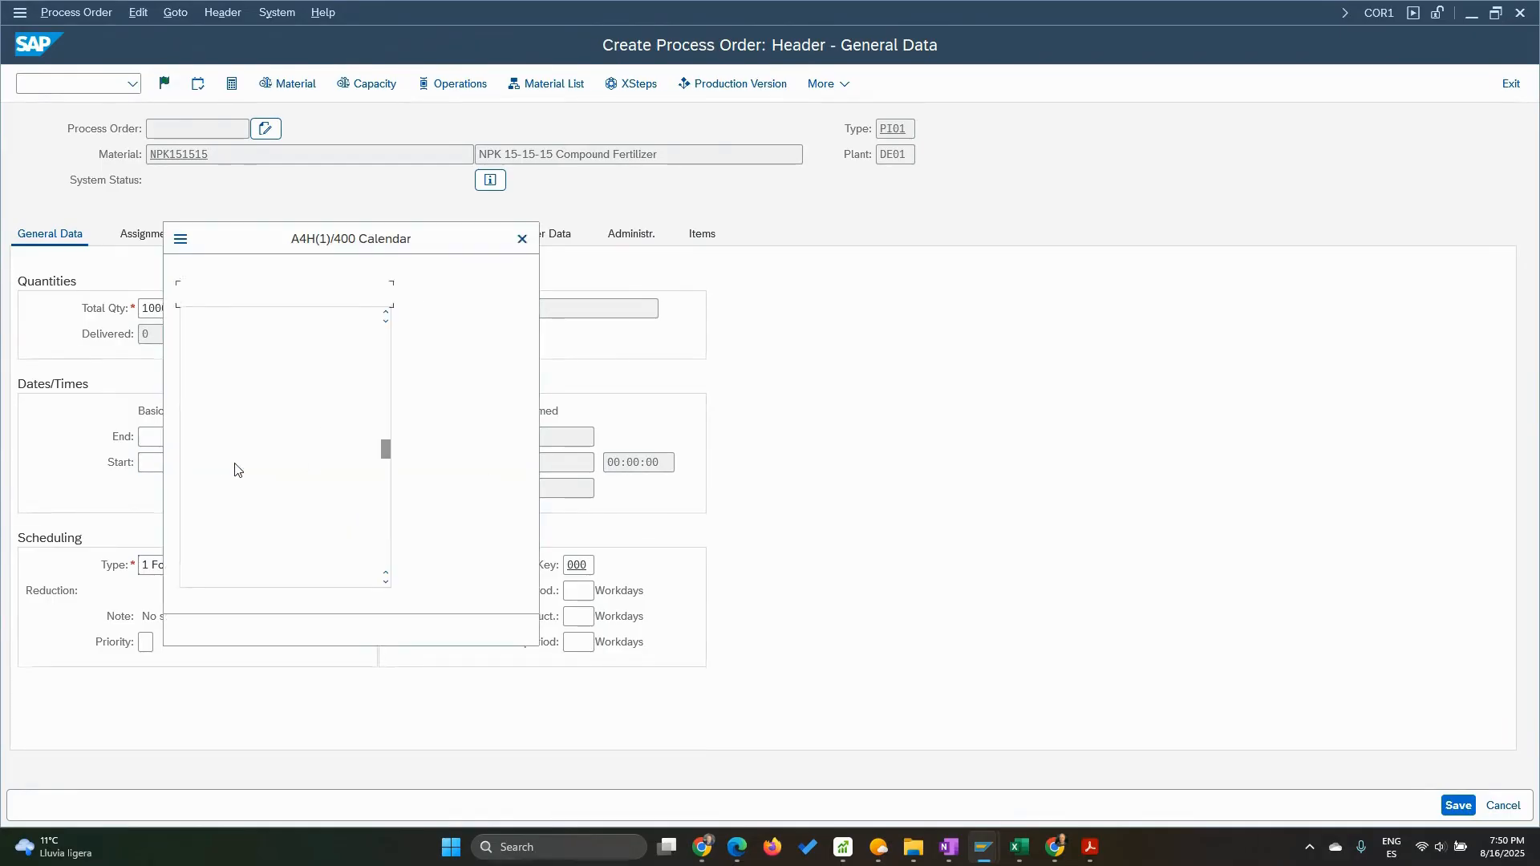
{"action": "double_click", "coordinate": [216, 463]}
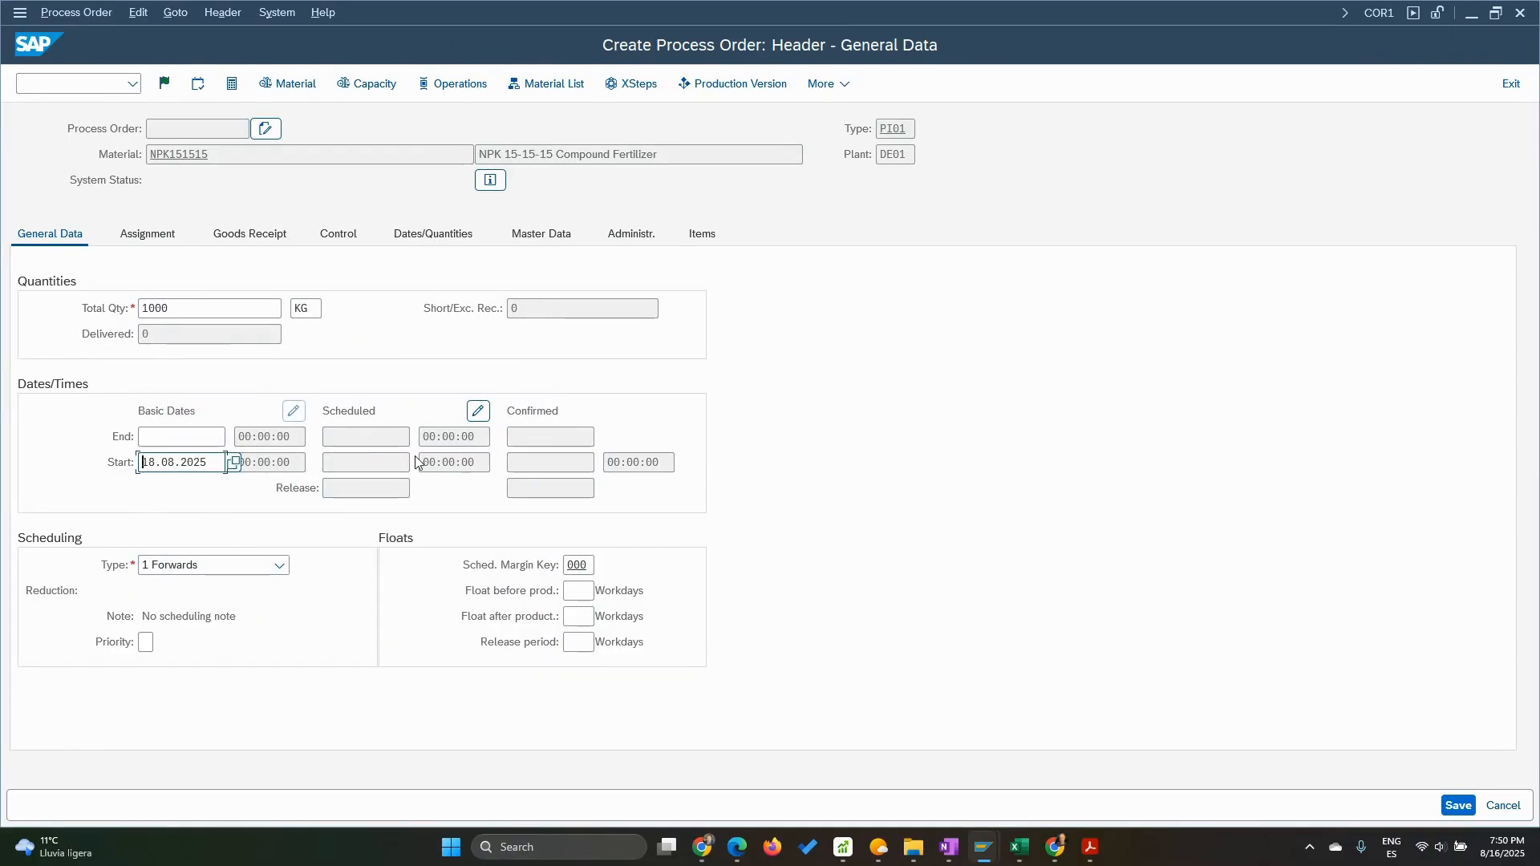
{"action": "key", "text": "Return"}
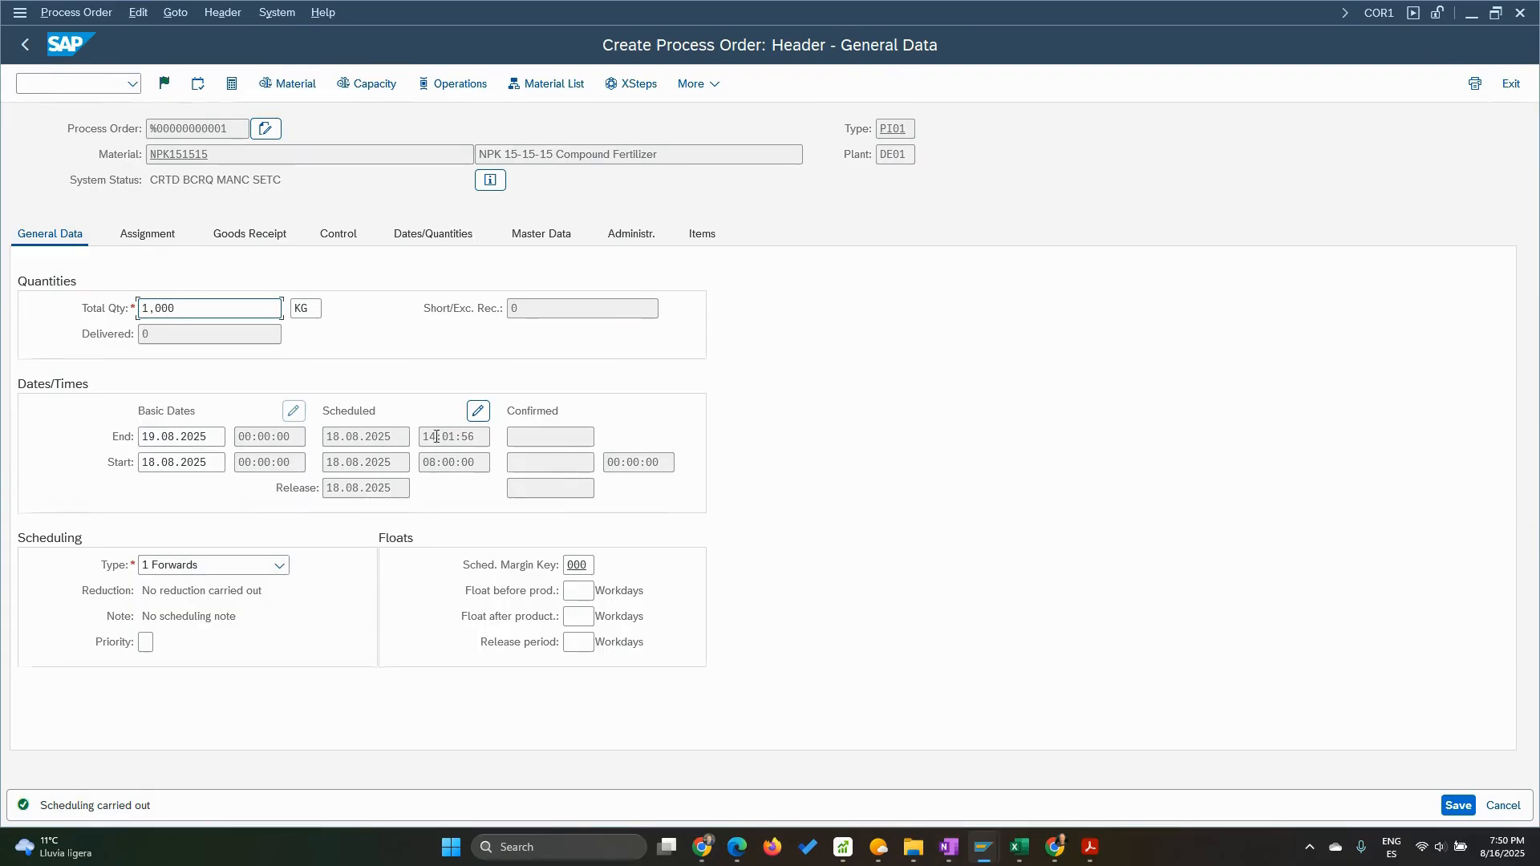
Review the process order's operations and its material list, including the urea component, and return to the header data
{"action": "left_click", "coordinate": [453, 85]}
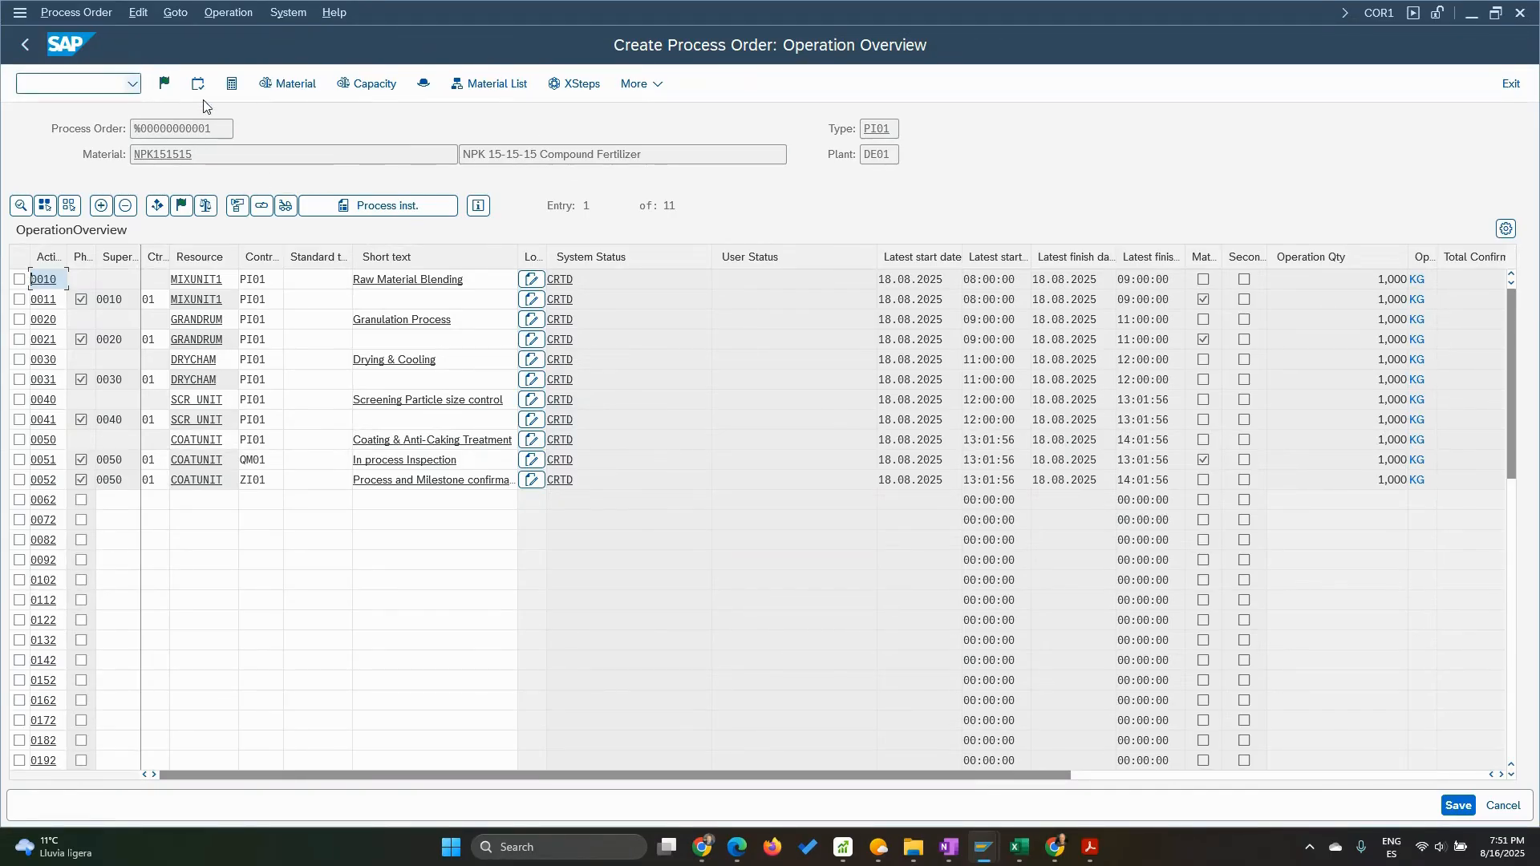
{"action": "left_click", "coordinate": [488, 89]}
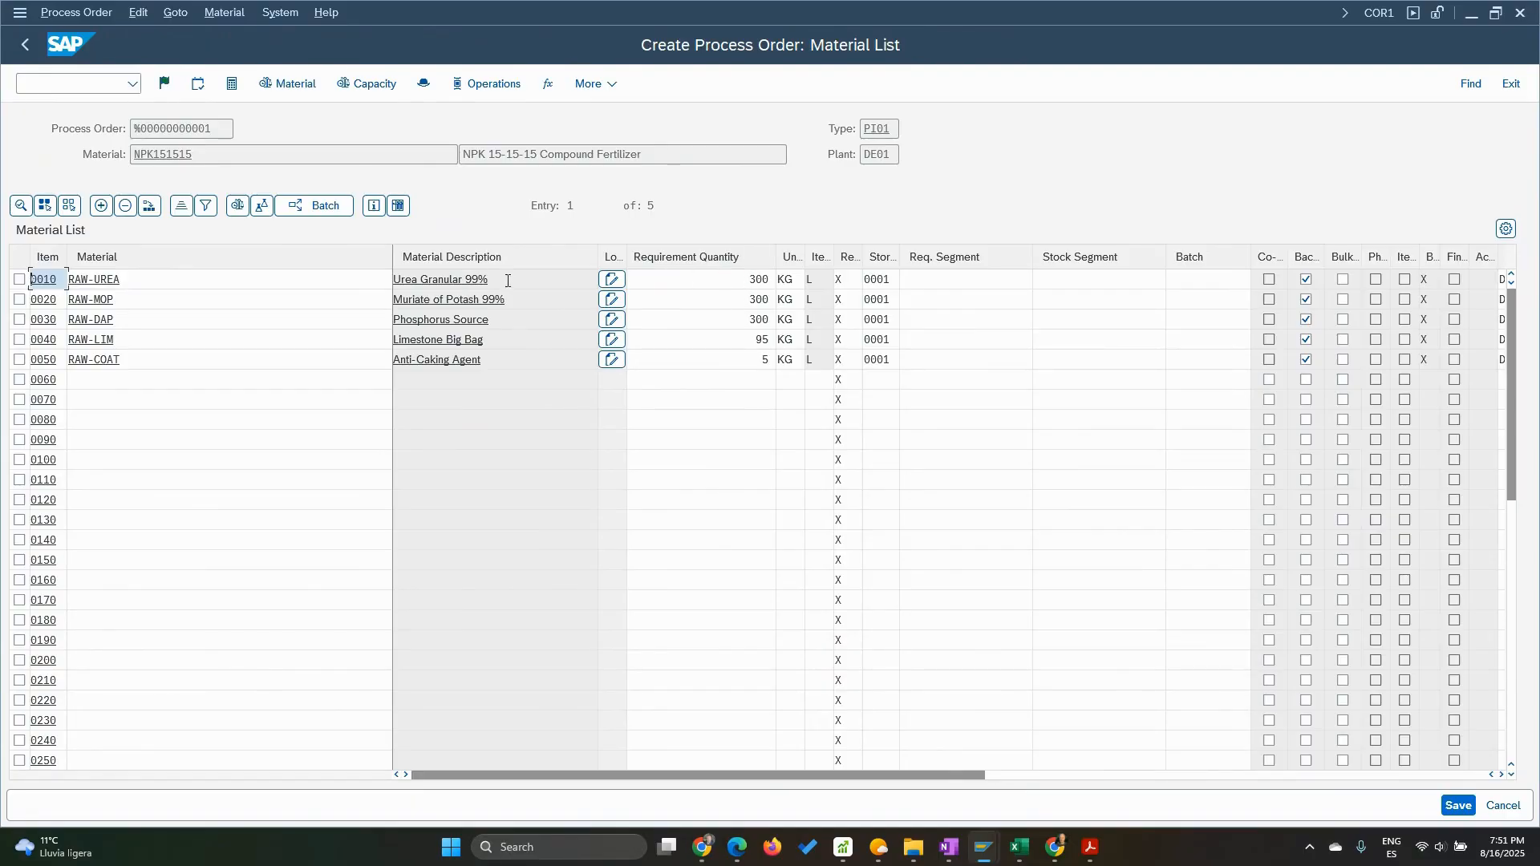
{"action": "left_click_drag", "start_coordinate": [507, 281], "coordinate": [394, 283]}
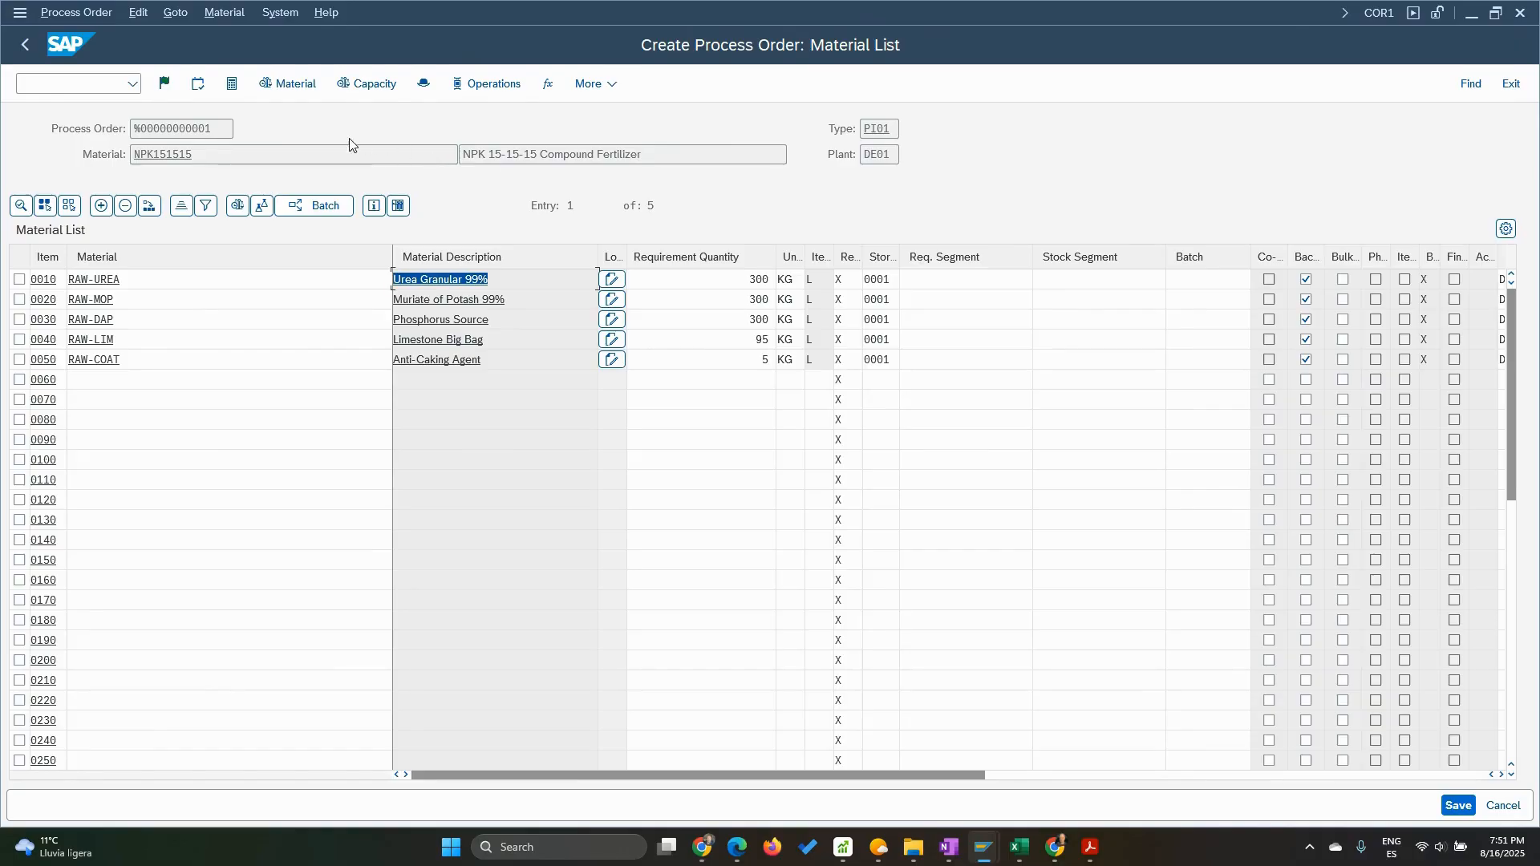
{"action": "left_click", "coordinate": [24, 48]}
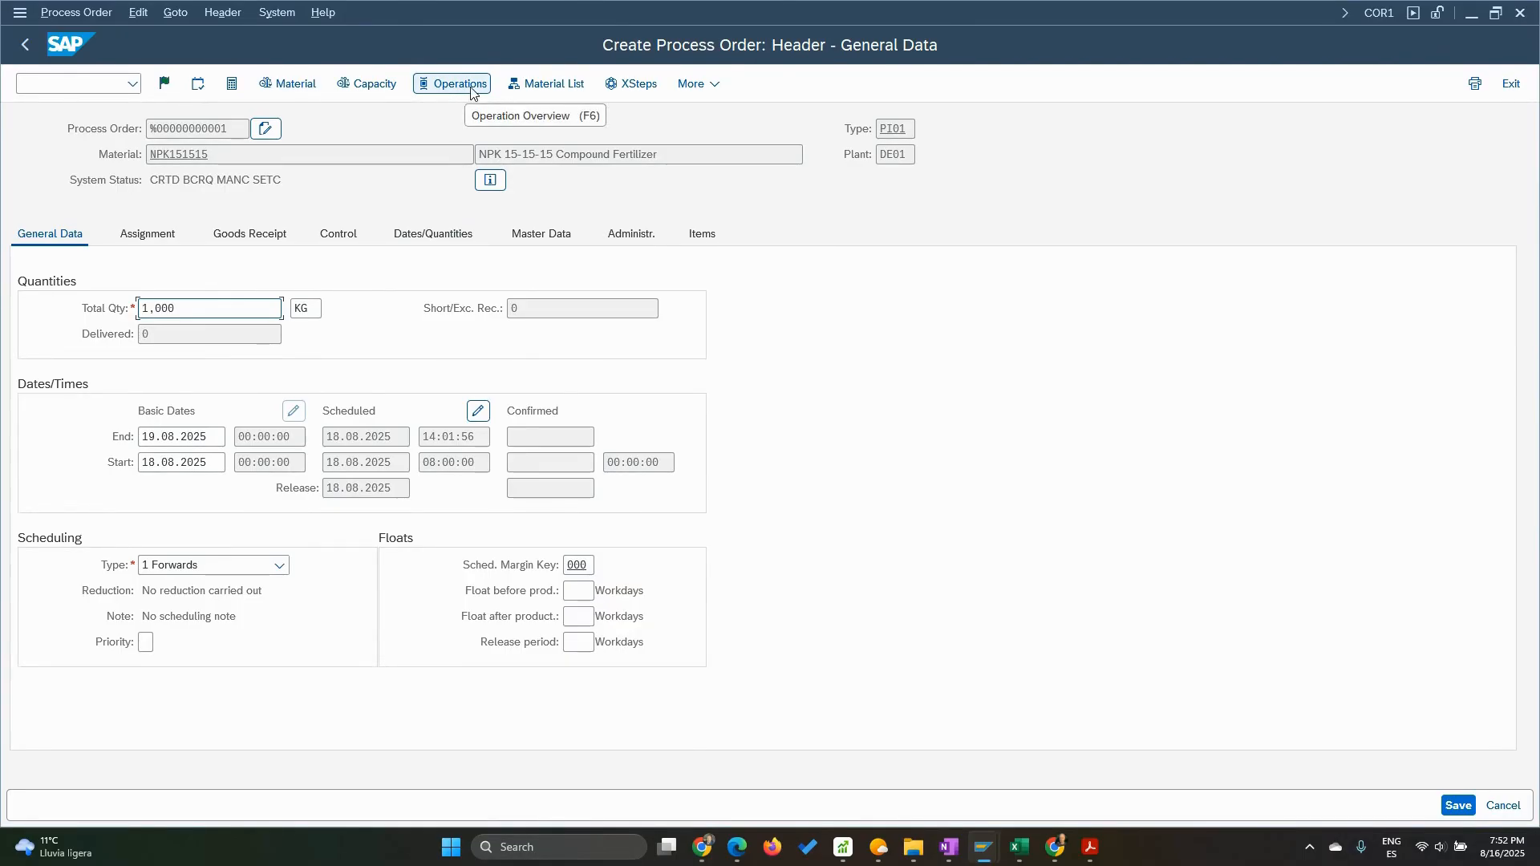
Start batch determination for the RAW-UREA component in the order's material list
{"action": "left_click", "coordinate": [552, 85]}
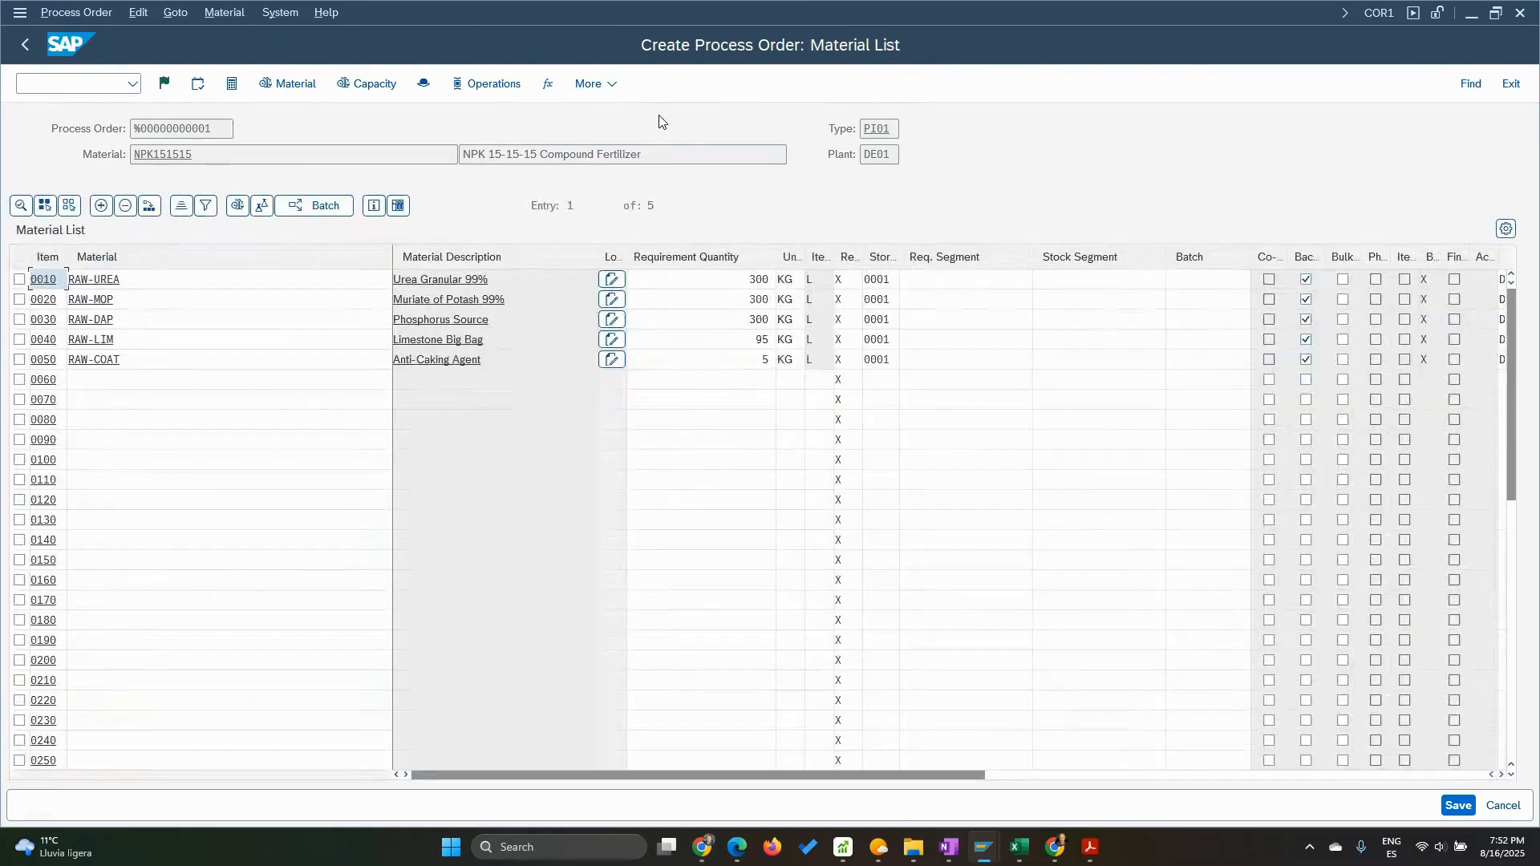
{"action": "left_click", "coordinate": [19, 280]}
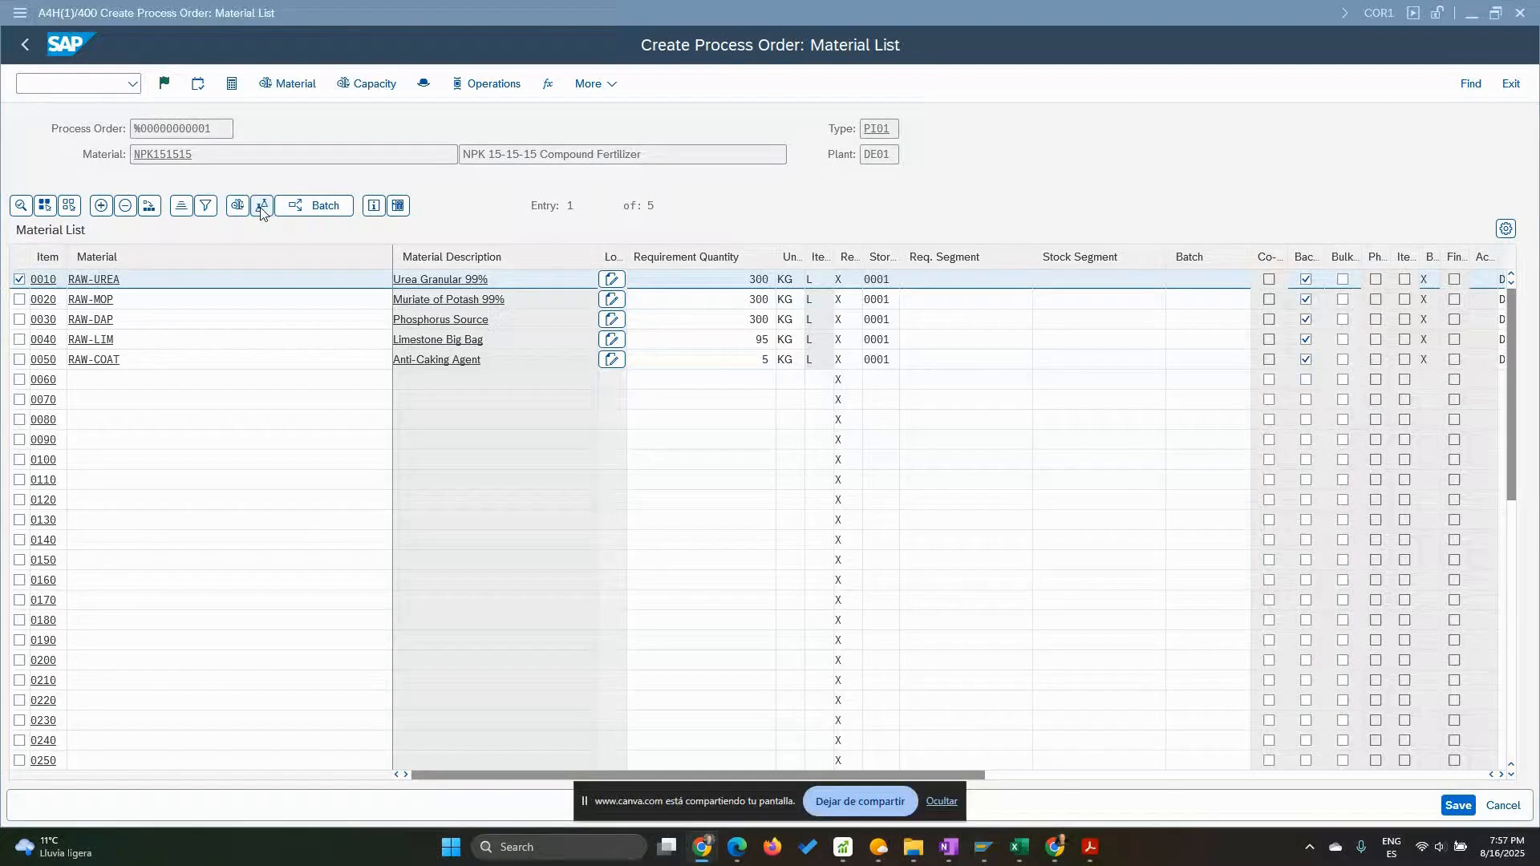
{"action": "left_click", "coordinate": [261, 208]}
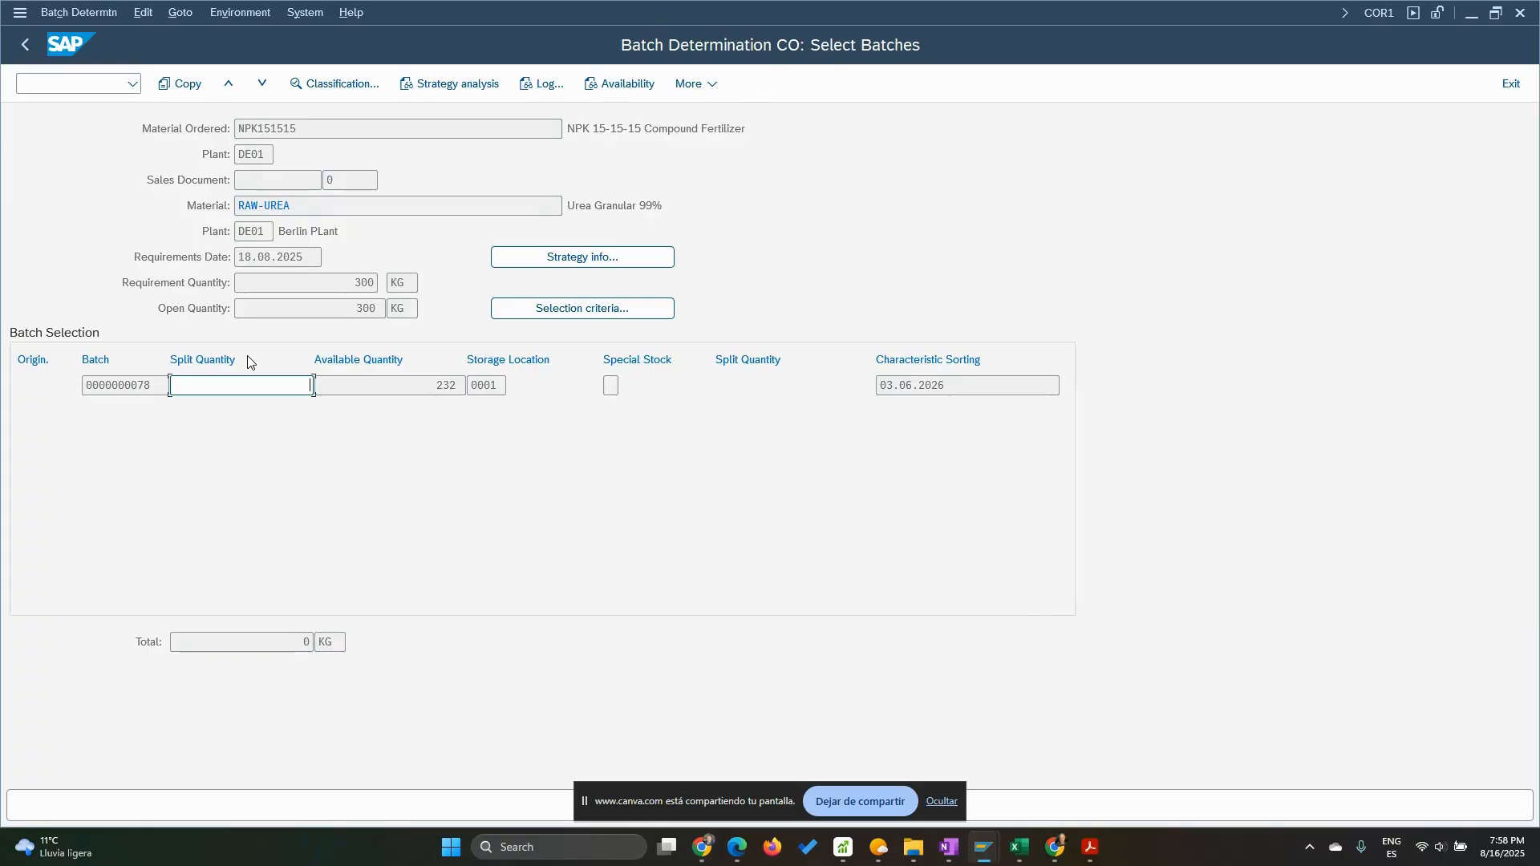
{"action": "double_click", "coordinate": [377, 284]}
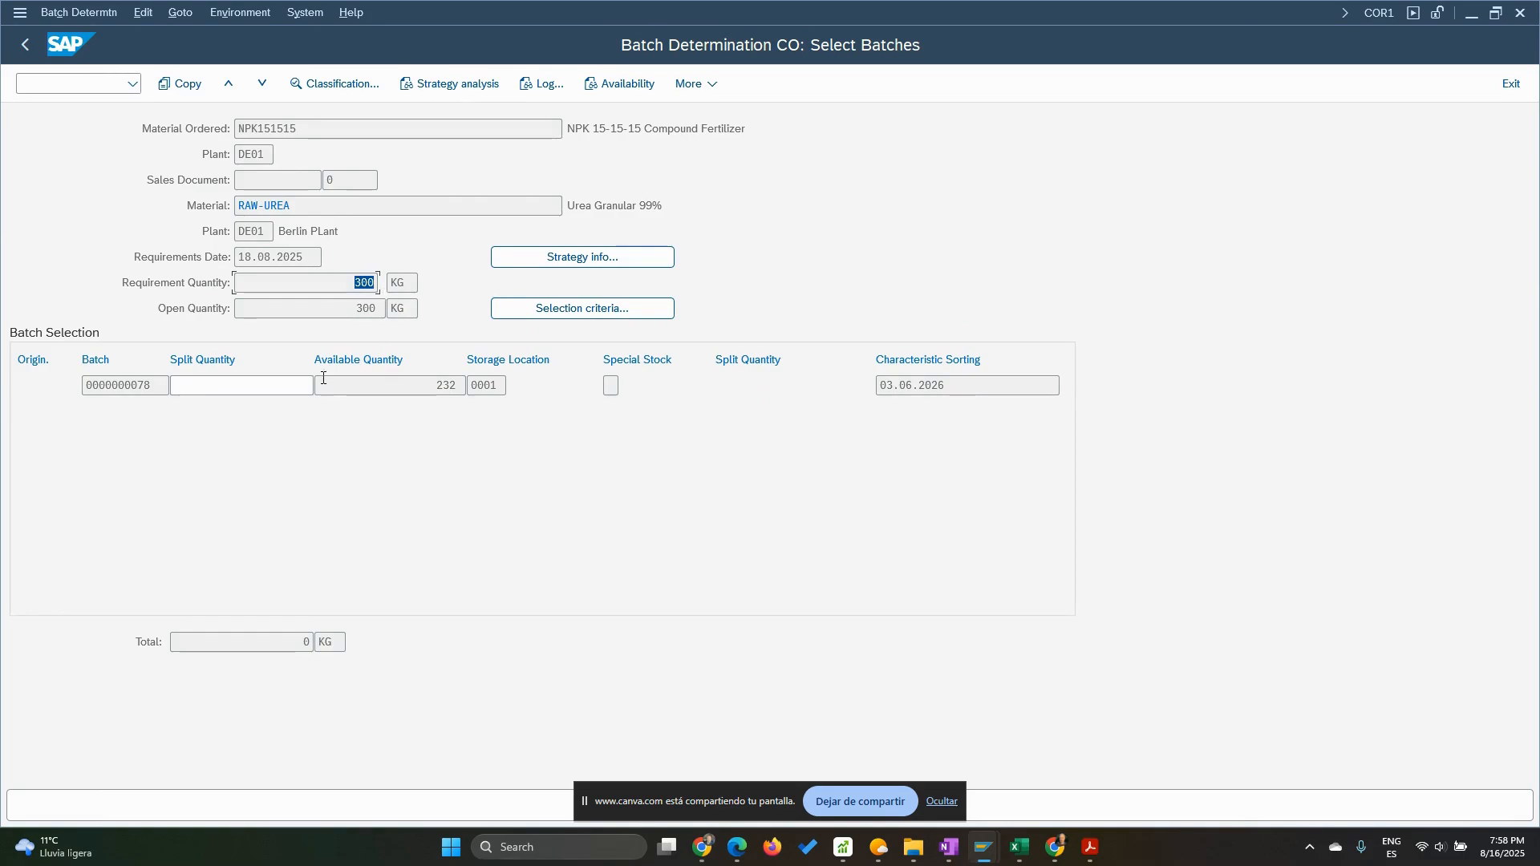
{"action": "double_click", "coordinate": [465, 386]}
{"action": "key", "text": "ctrl+c"}
{"action": "left_click", "coordinate": [250, 384]}
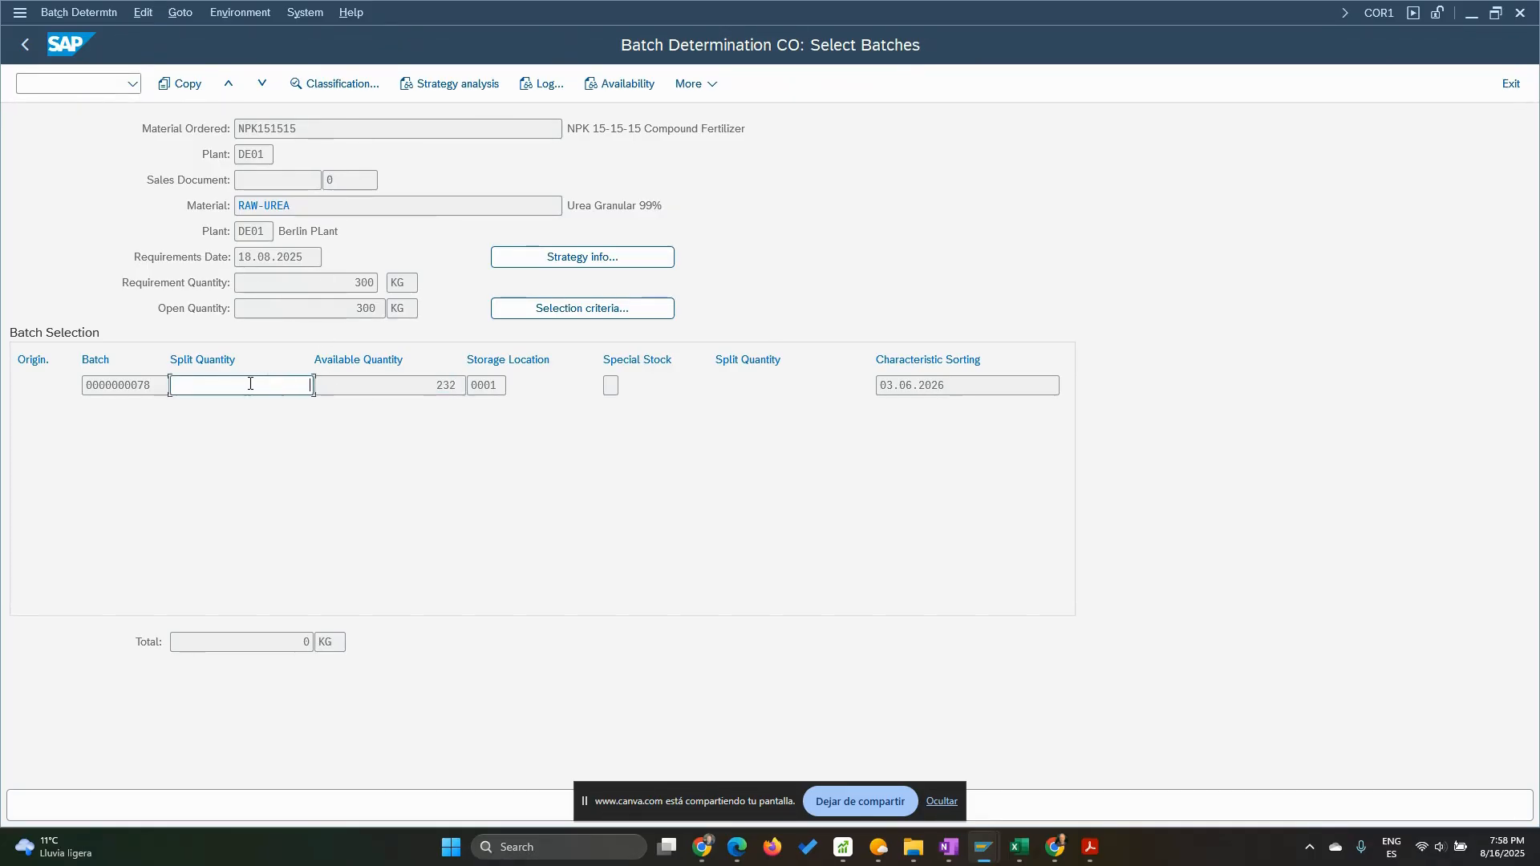
{"action": "key", "text": "ctrl+v"}
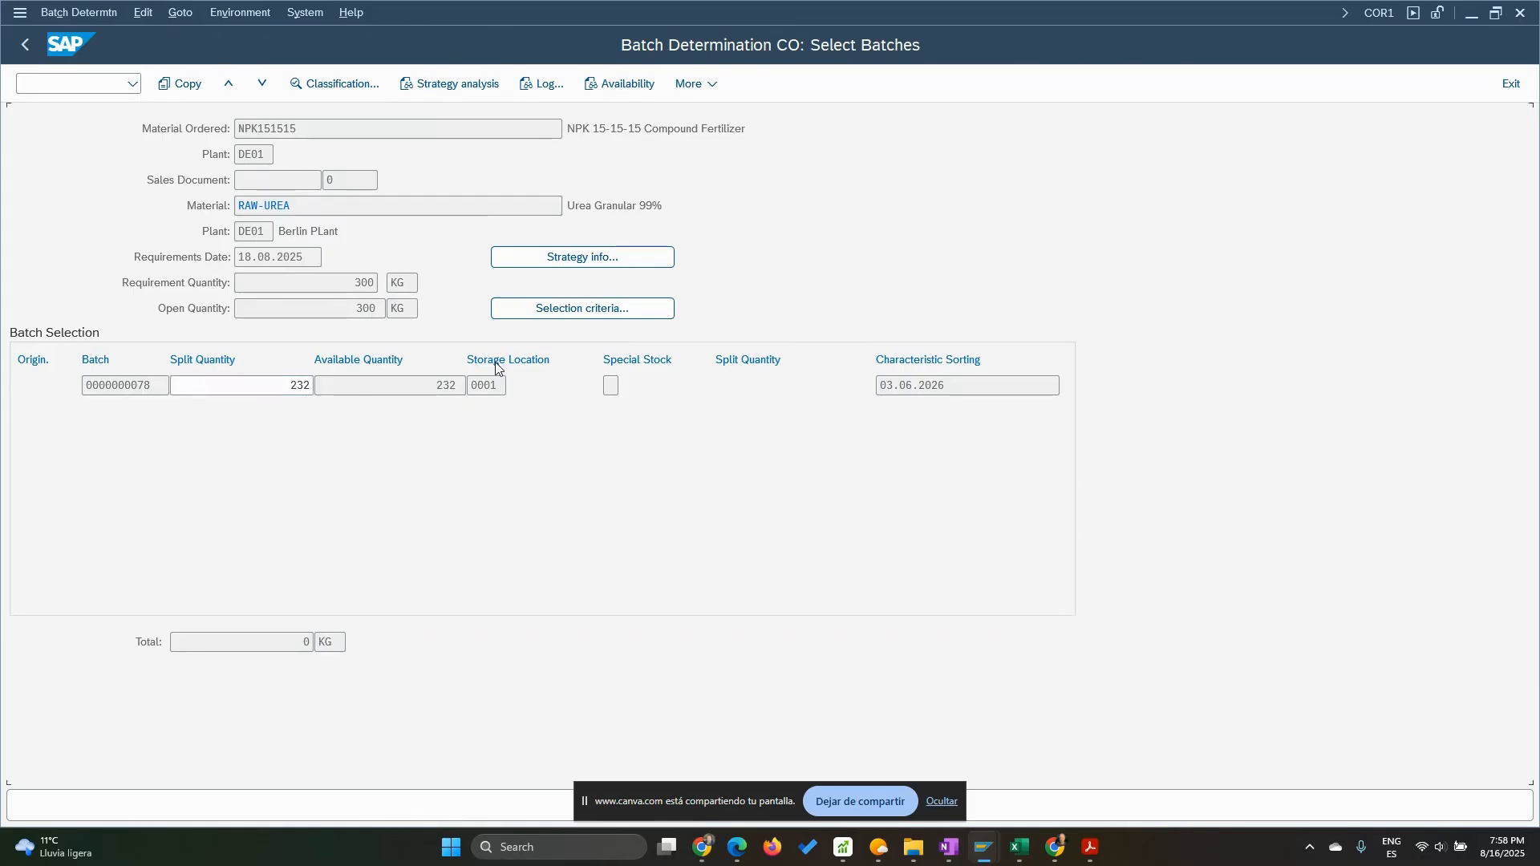
{"action": "key", "text": "Return"}
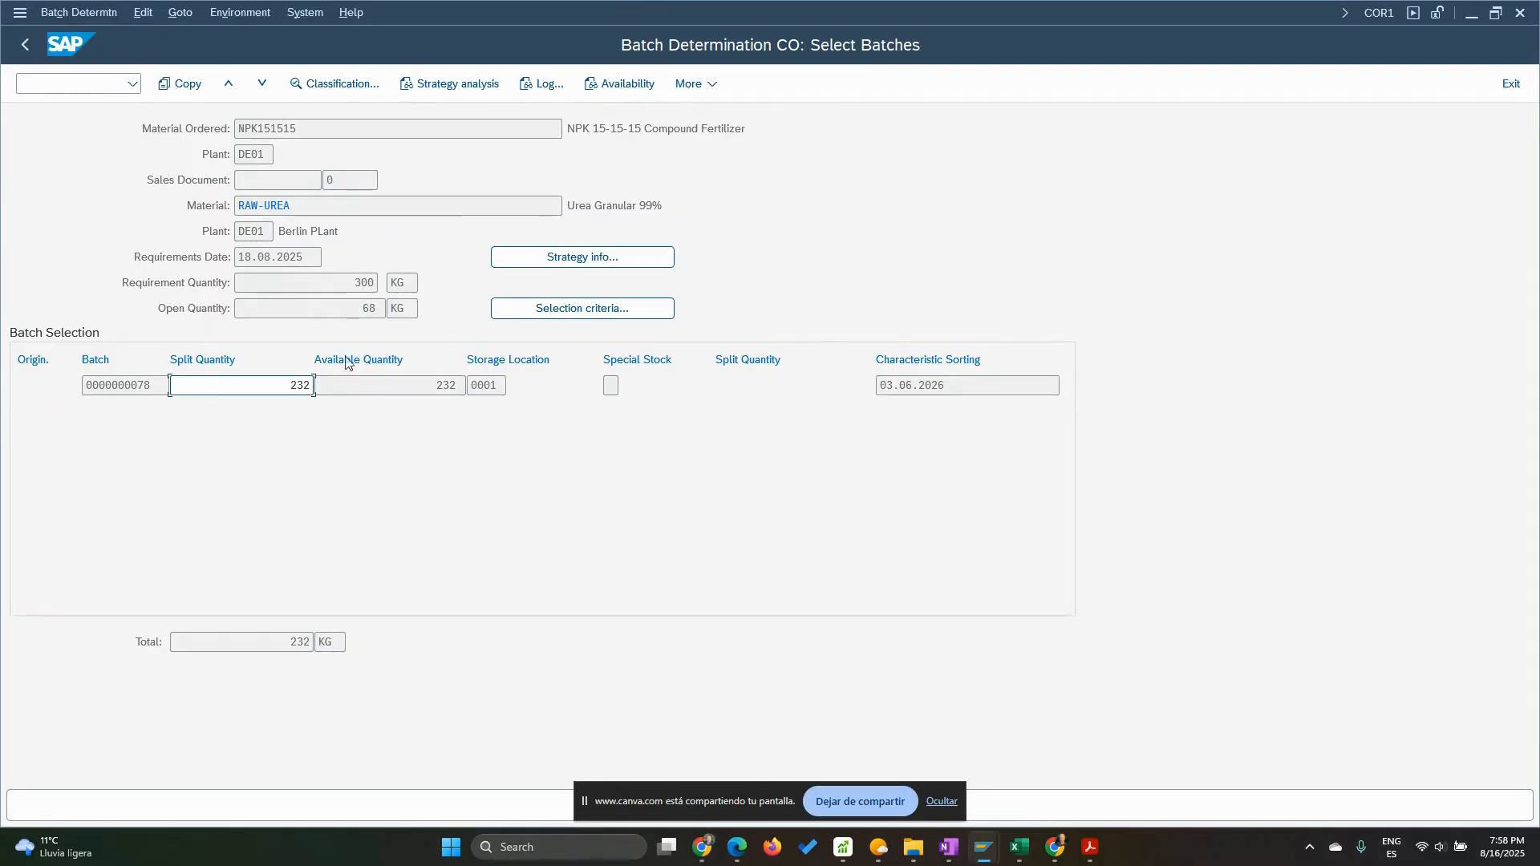
{"action": "left_click", "coordinate": [191, 88]}
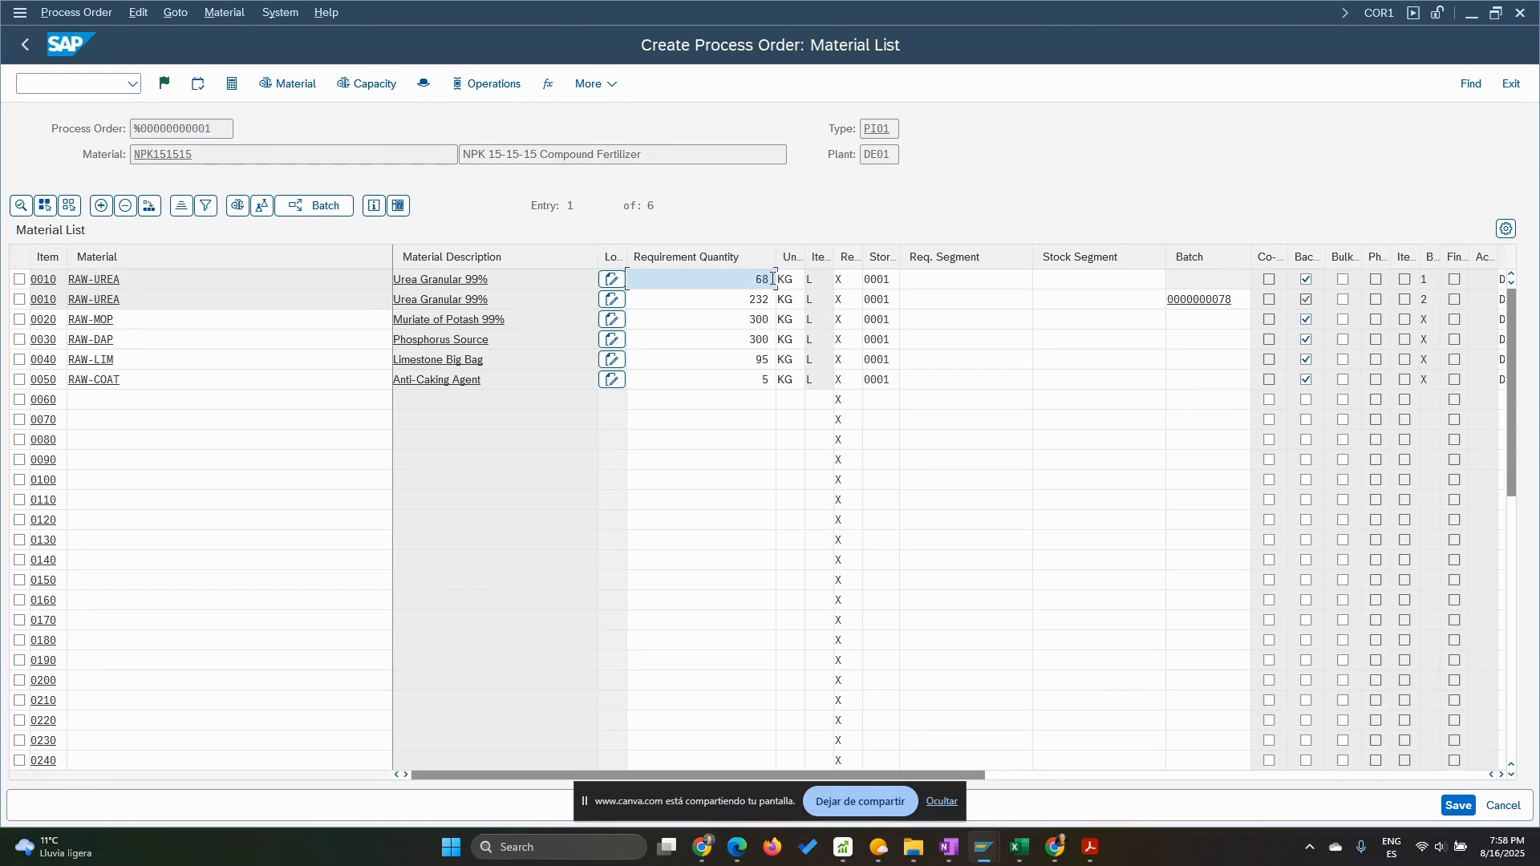
Reopen batch determination for the RAW-UREA line without a batch and exit it, copying the selected batches
{"action": "left_click", "coordinate": [19, 280]}
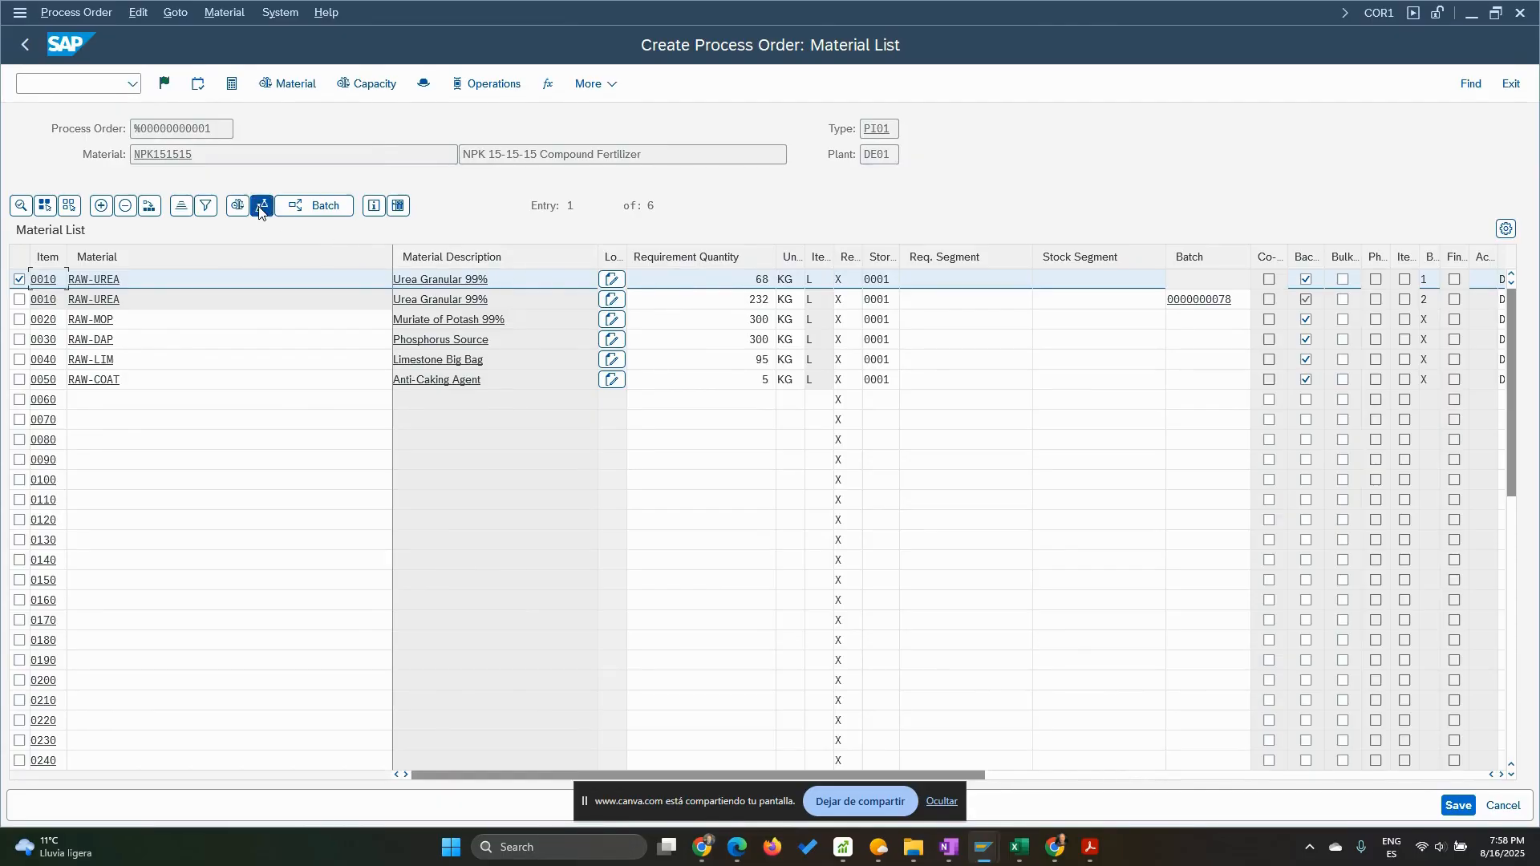
{"action": "left_click", "coordinate": [314, 205]}
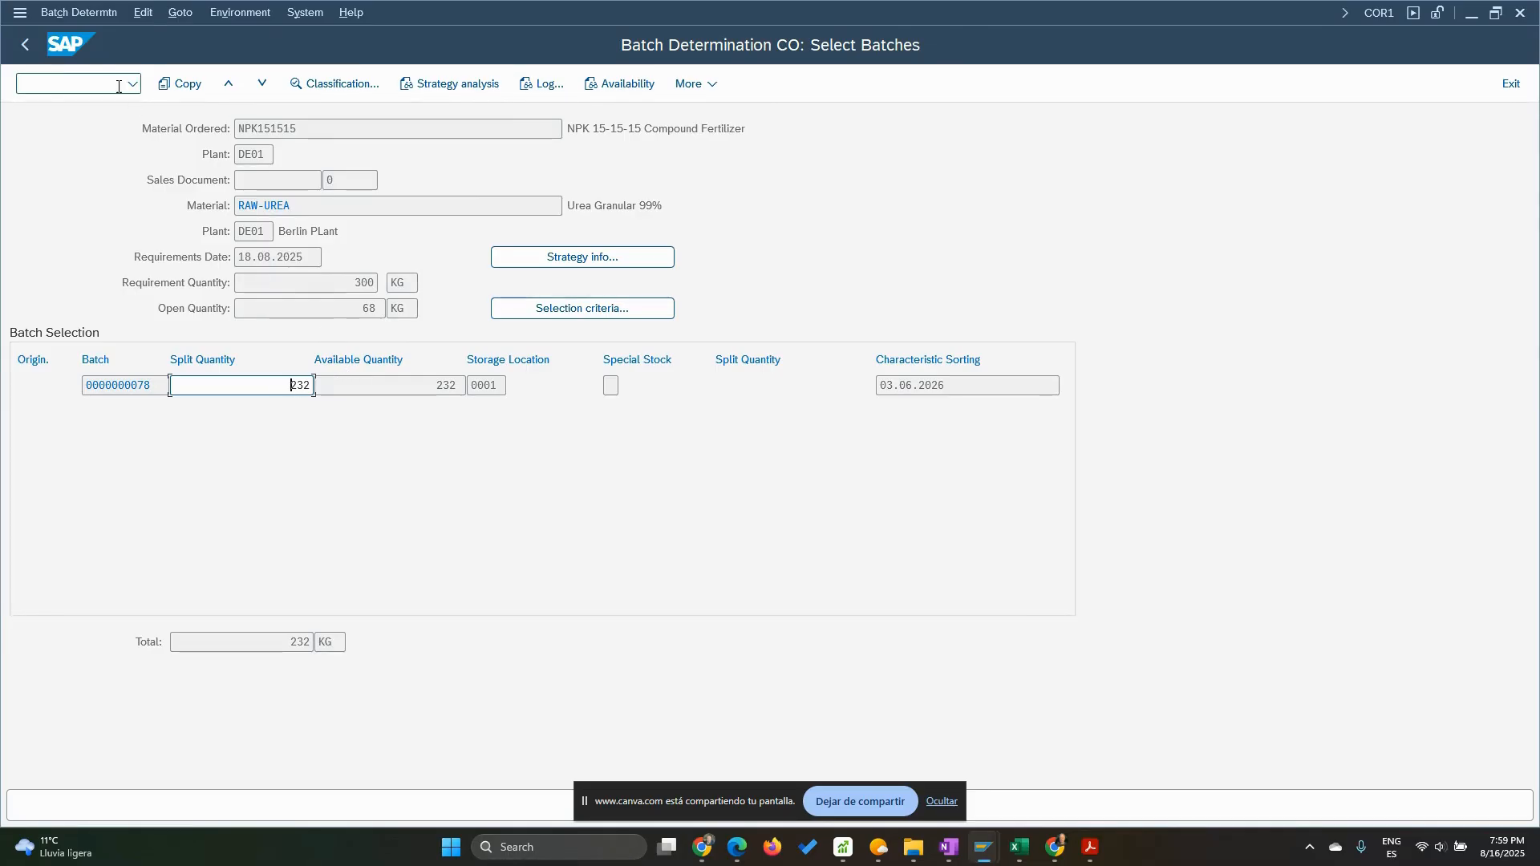
{"action": "left_click", "coordinate": [26, 46]}
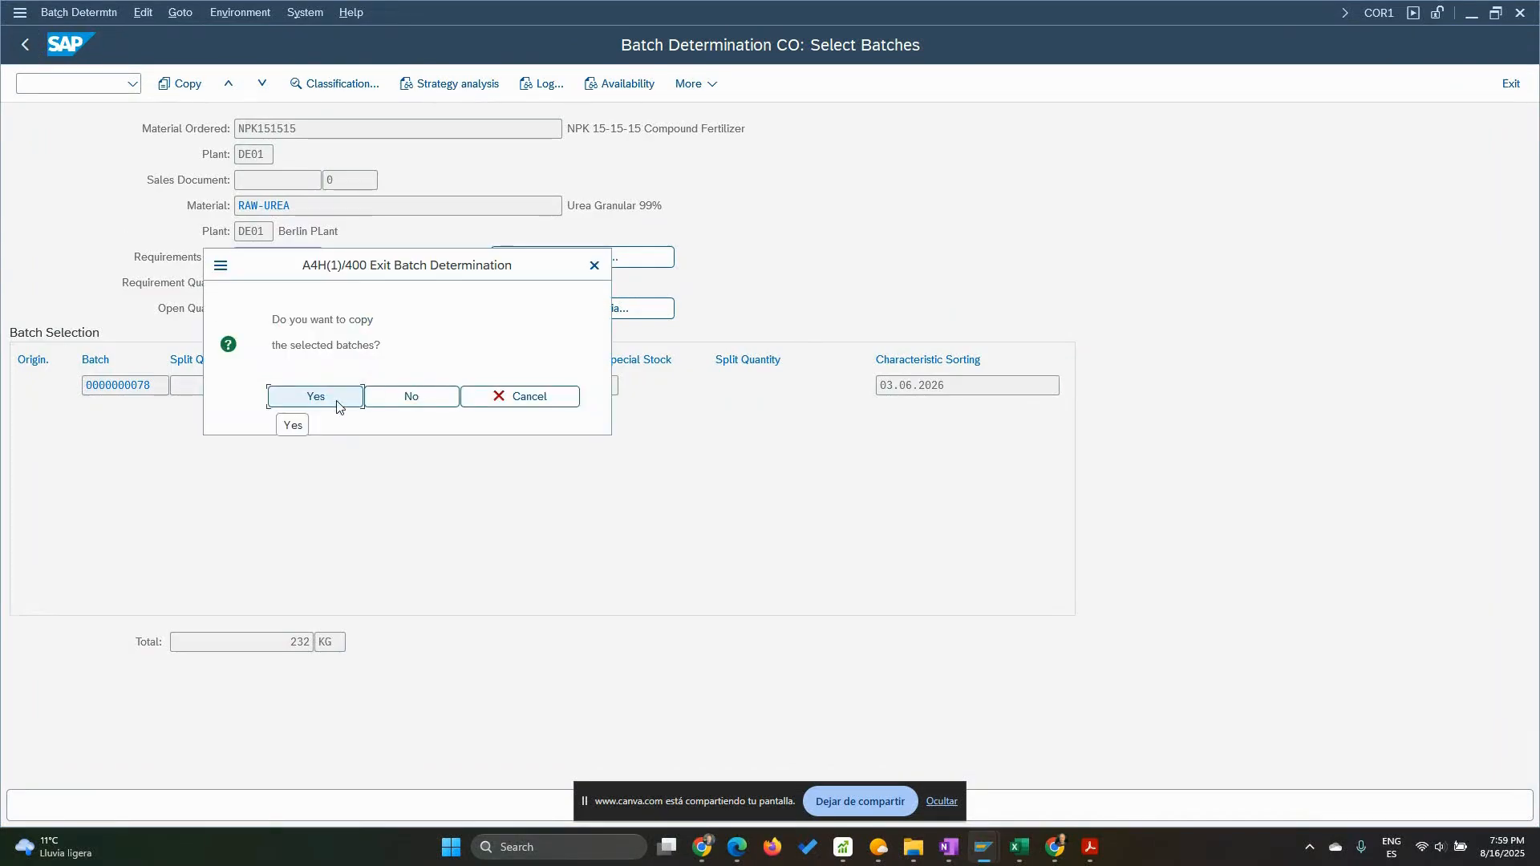
{"action": "key", "text": "Return"}
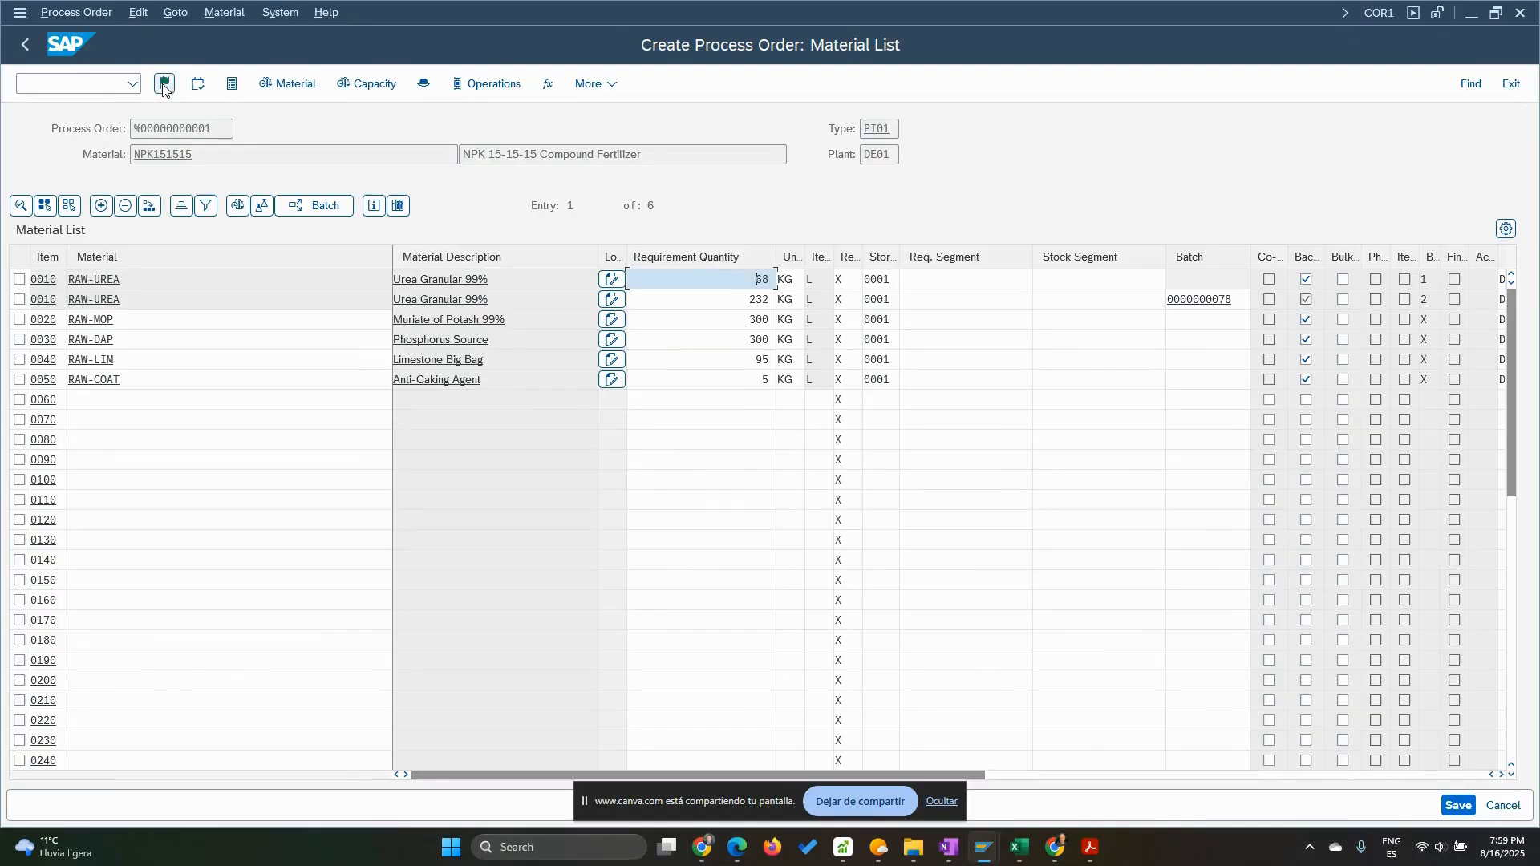
Check material availability for the order and review the batch and quantity split of the two RAW-UREA lines
{"action": "left_click", "coordinate": [294, 85]}
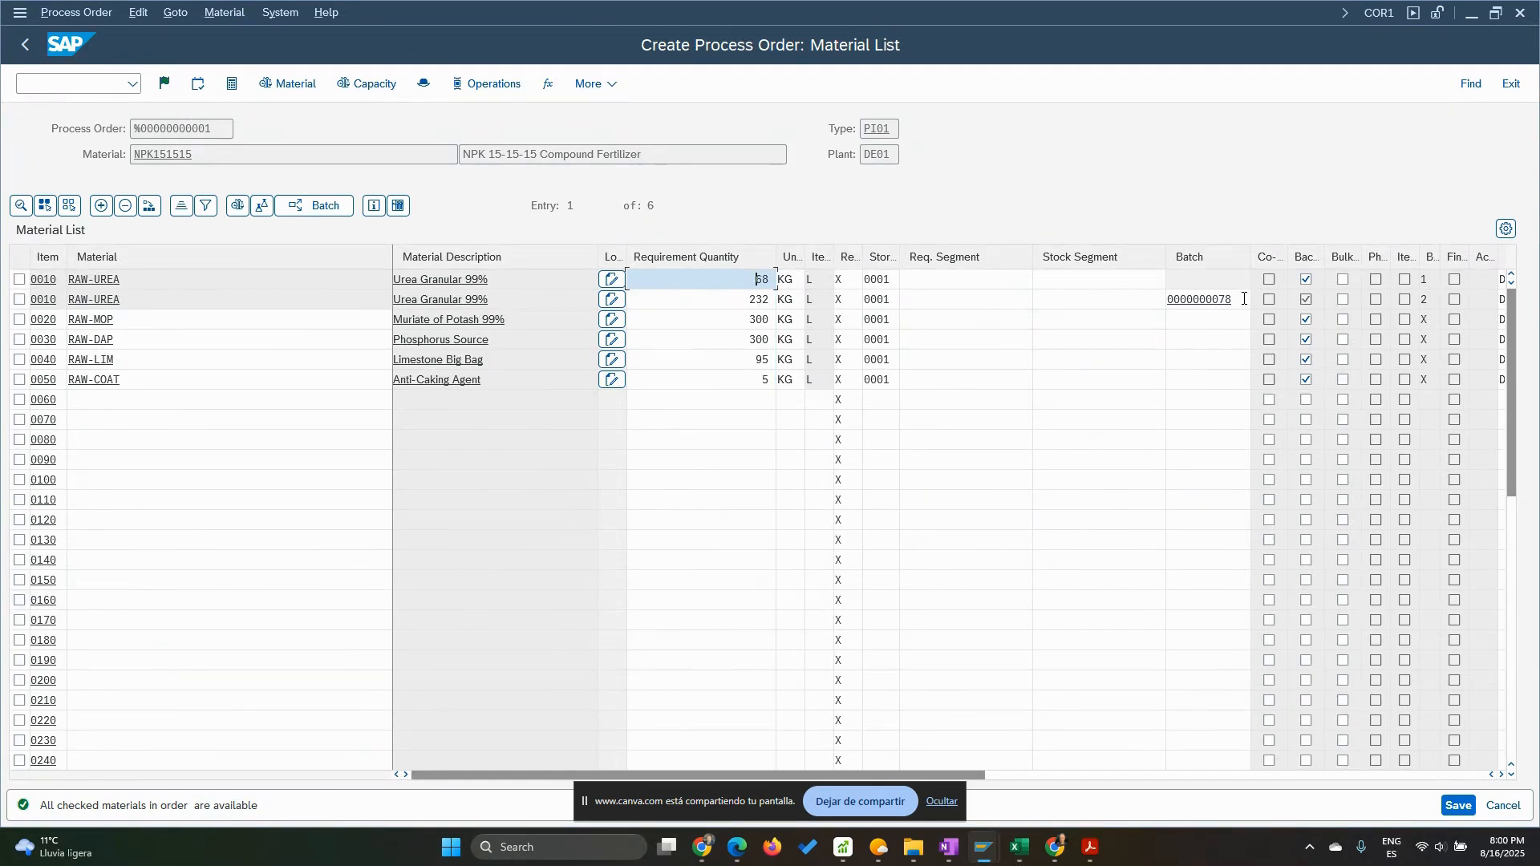
{"action": "left_click_drag", "start_coordinate": [1245, 299], "coordinate": [1073, 306]}
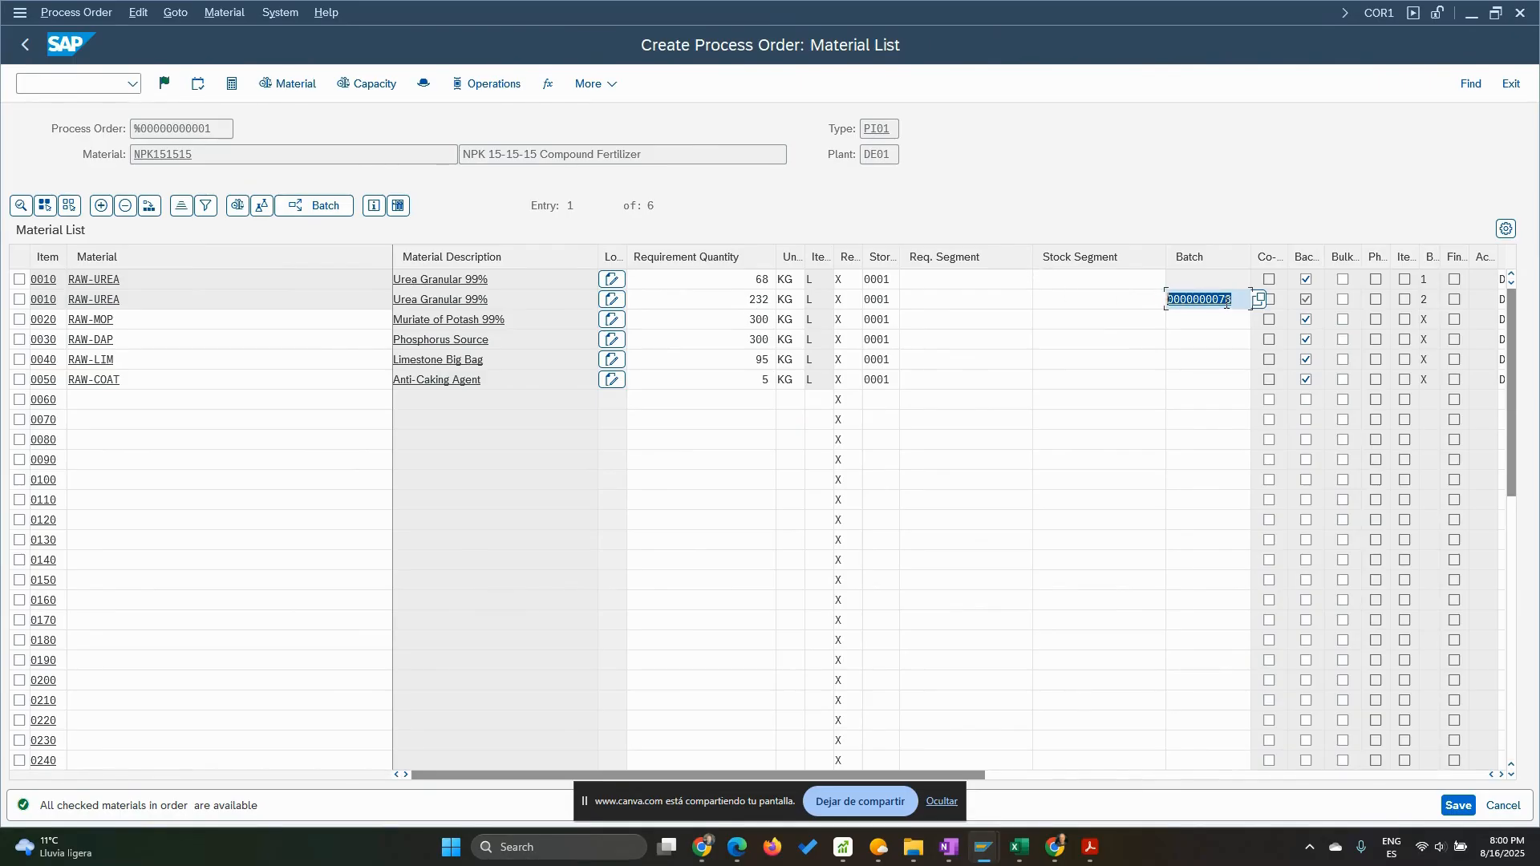
{"action": "left_click_drag", "start_coordinate": [752, 282], "coordinate": [775, 280]}
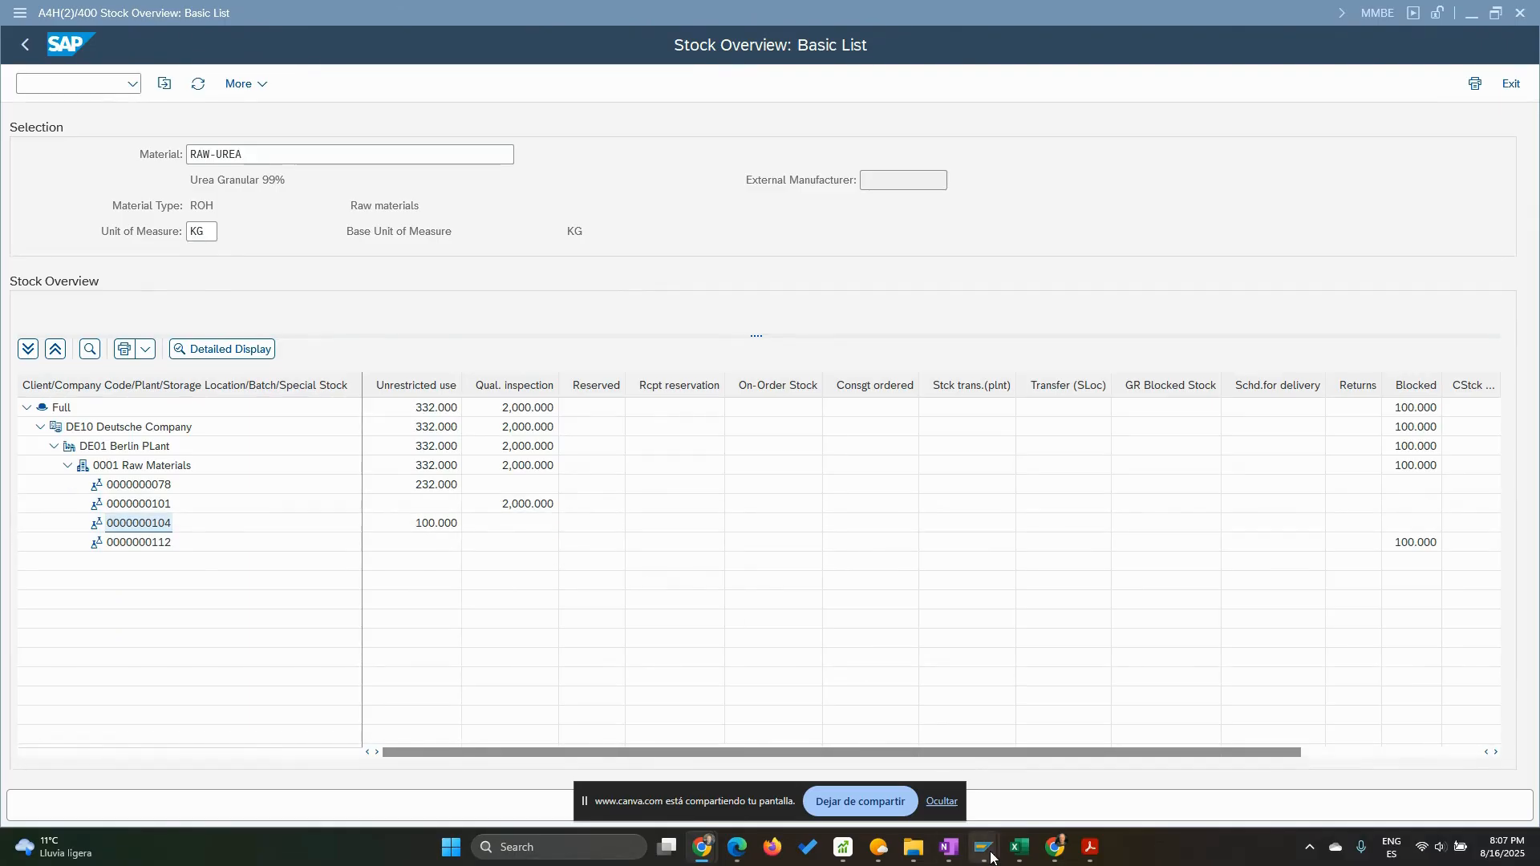
{"action": "mouse_move", "coordinate": [984, 848]}
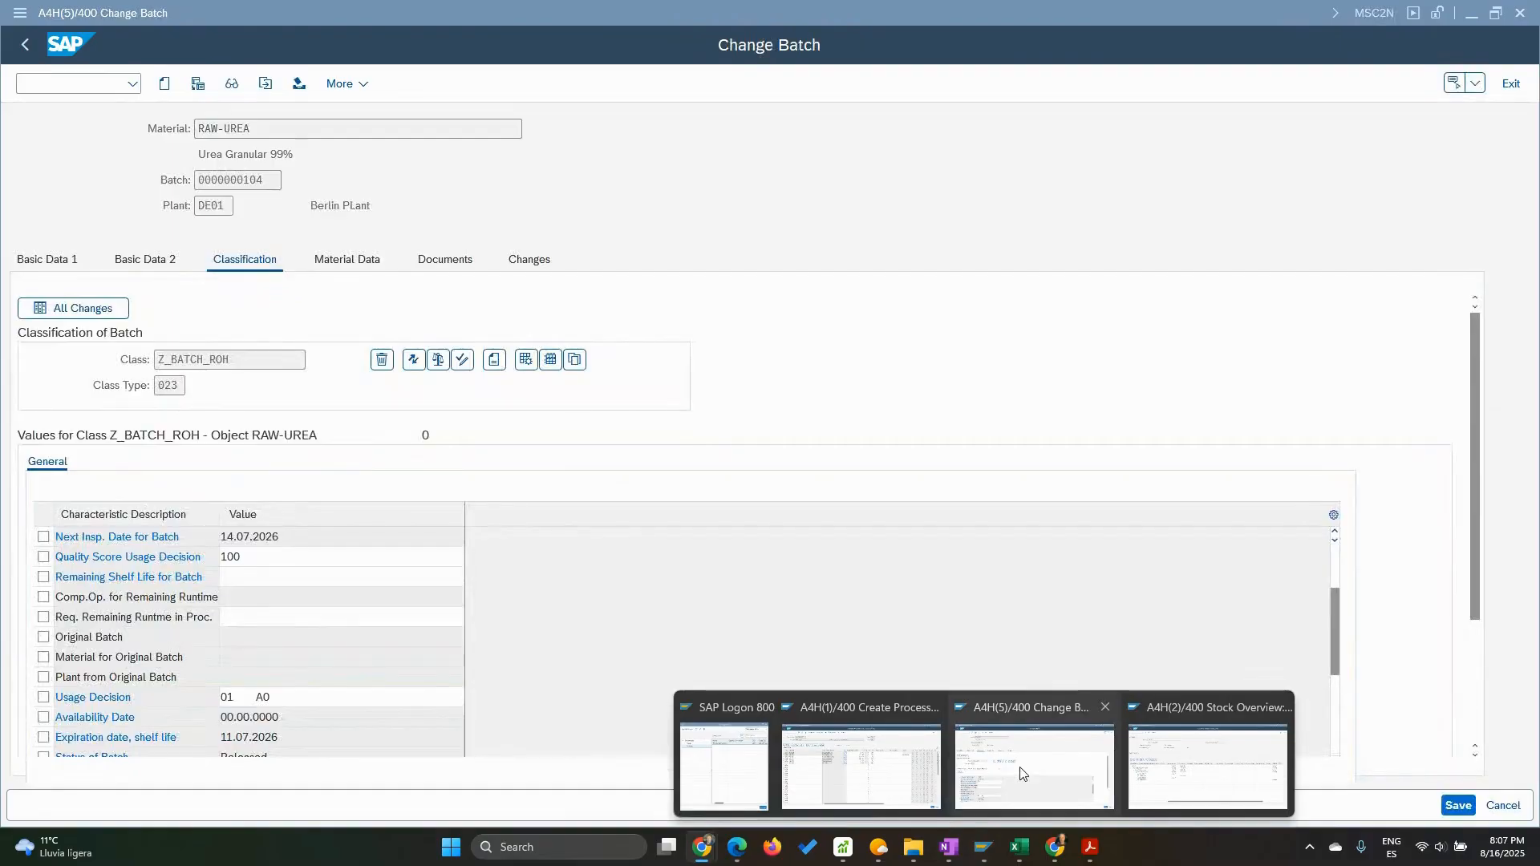
{"action": "left_click", "coordinate": [1021, 774]}
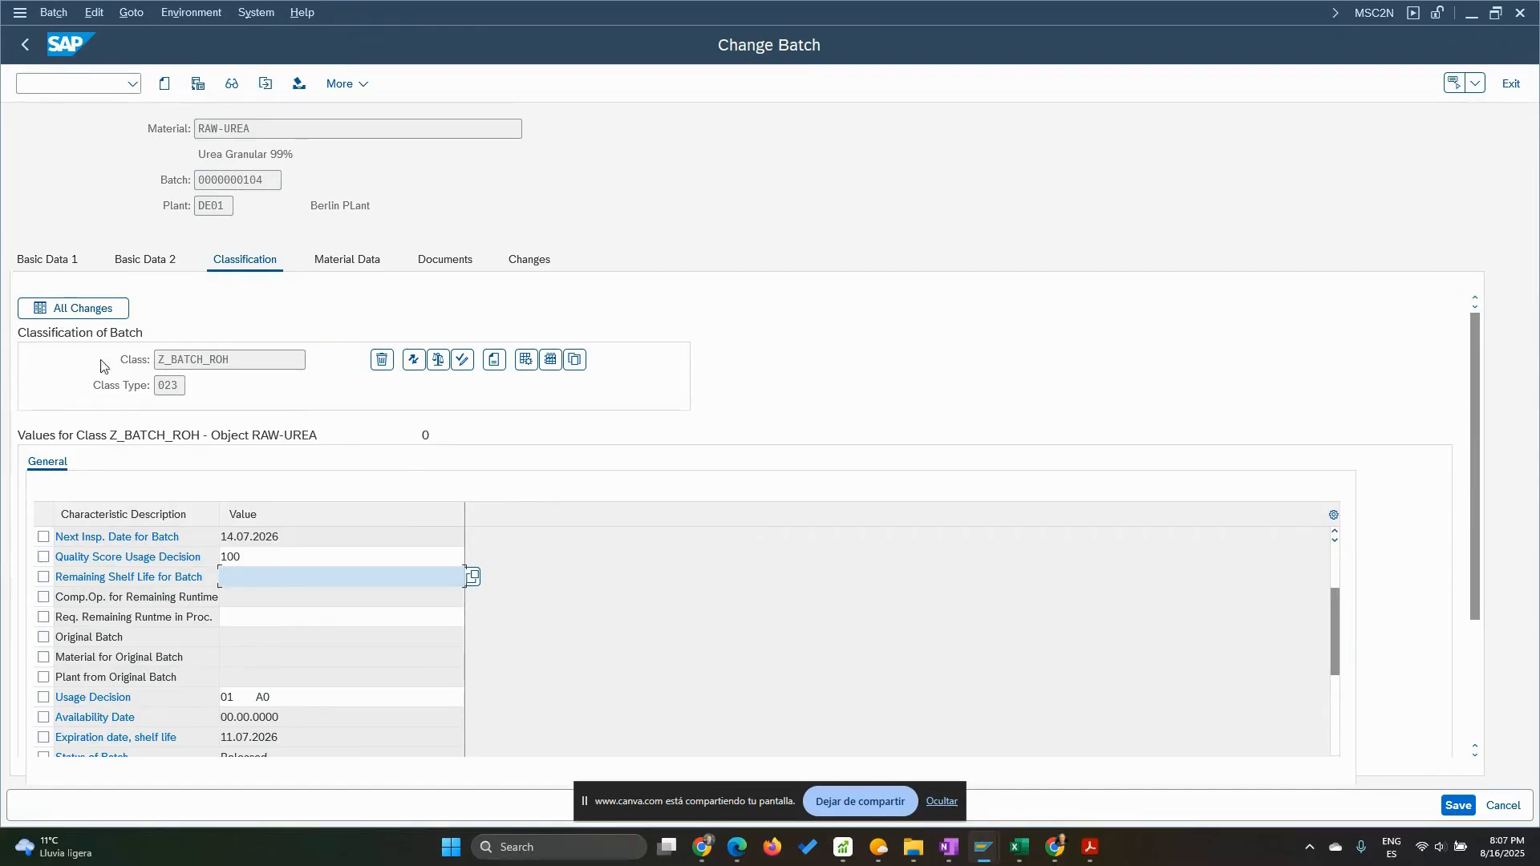
{"action": "left_click", "coordinate": [44, 261]}
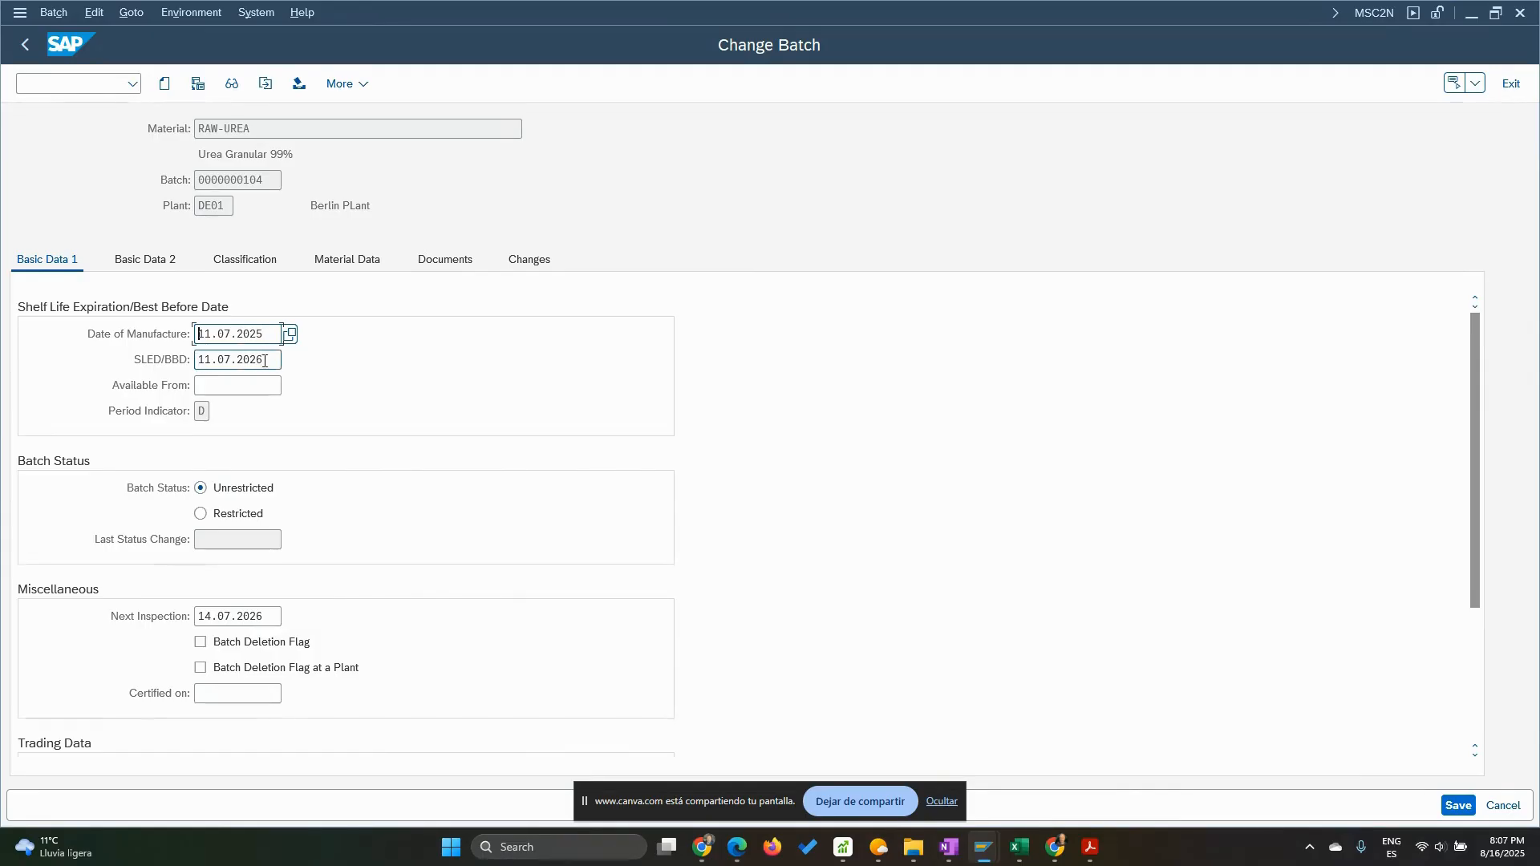
{"action": "left_click_drag", "start_coordinate": [269, 359], "coordinate": [157, 359]}
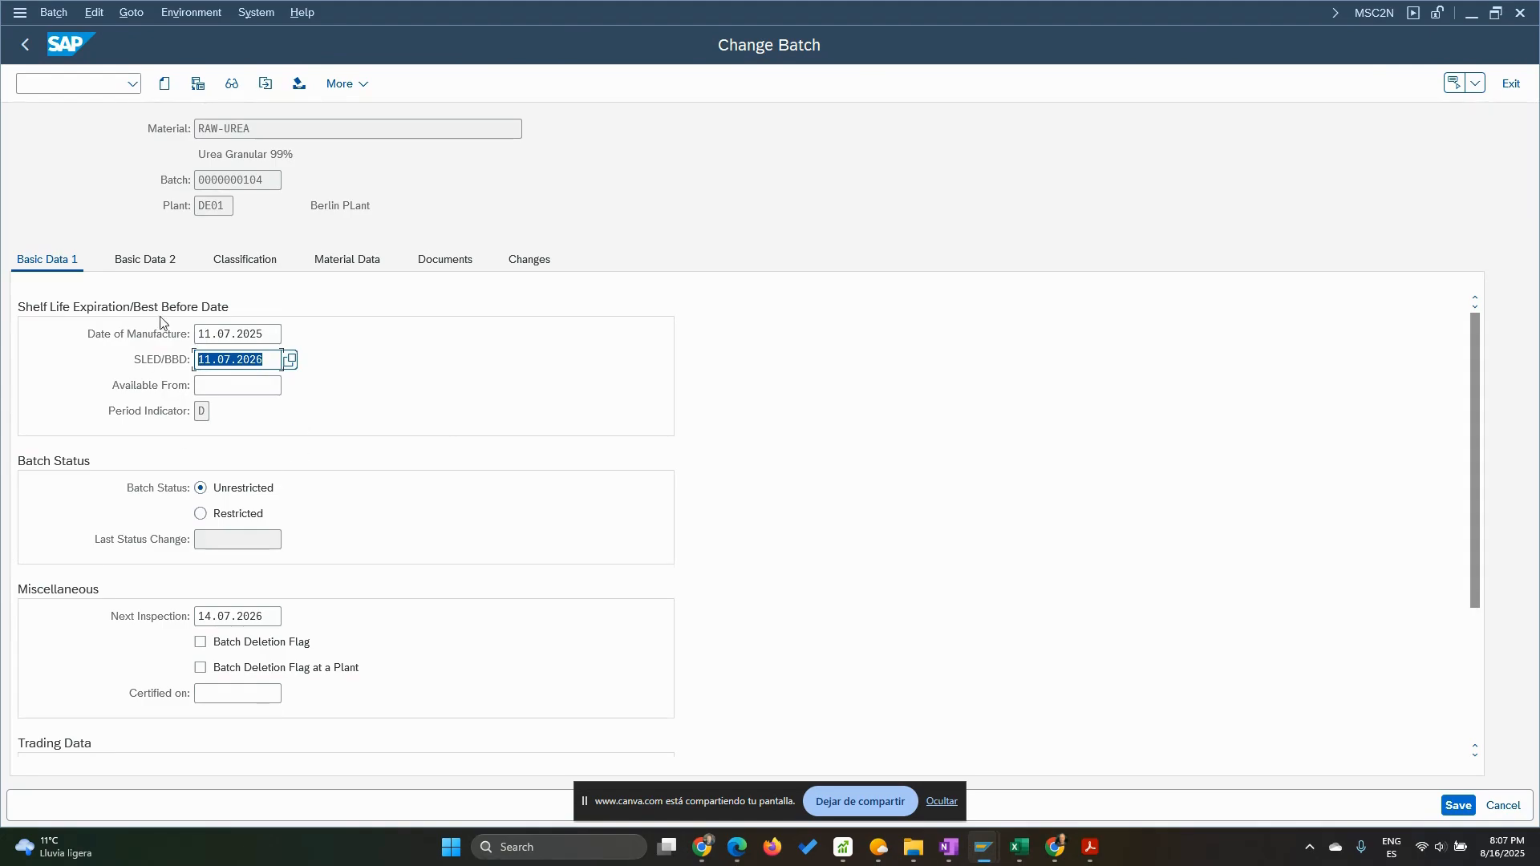
{"action": "left_click_drag", "start_coordinate": [269, 619], "coordinate": [176, 619]}
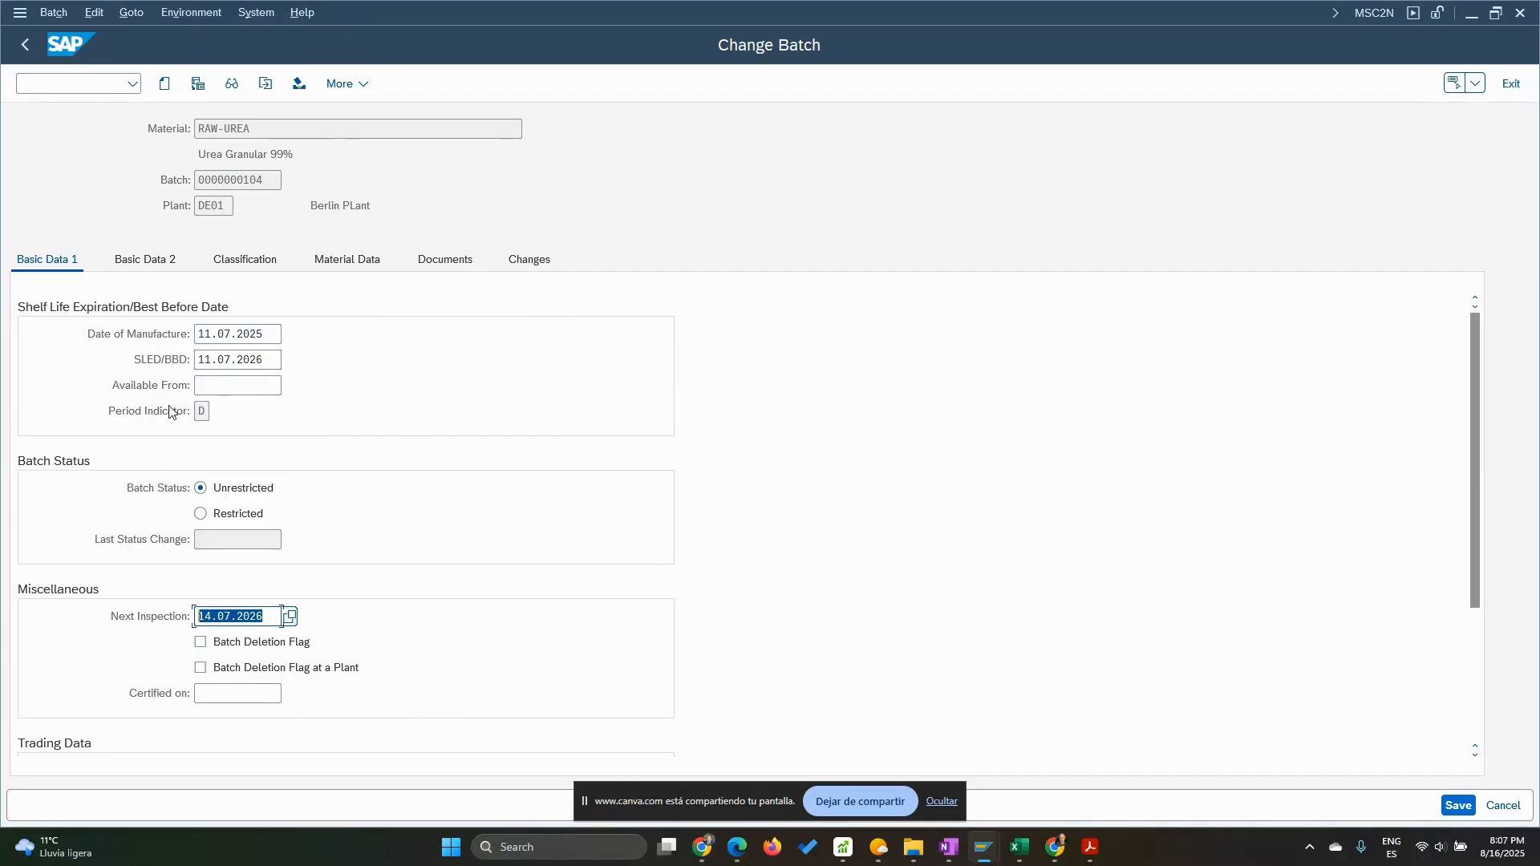
Set the Remaining Shelf Life for Batch characteristic to 45 d in the batch's classification
{"action": "left_click", "coordinate": [253, 268]}
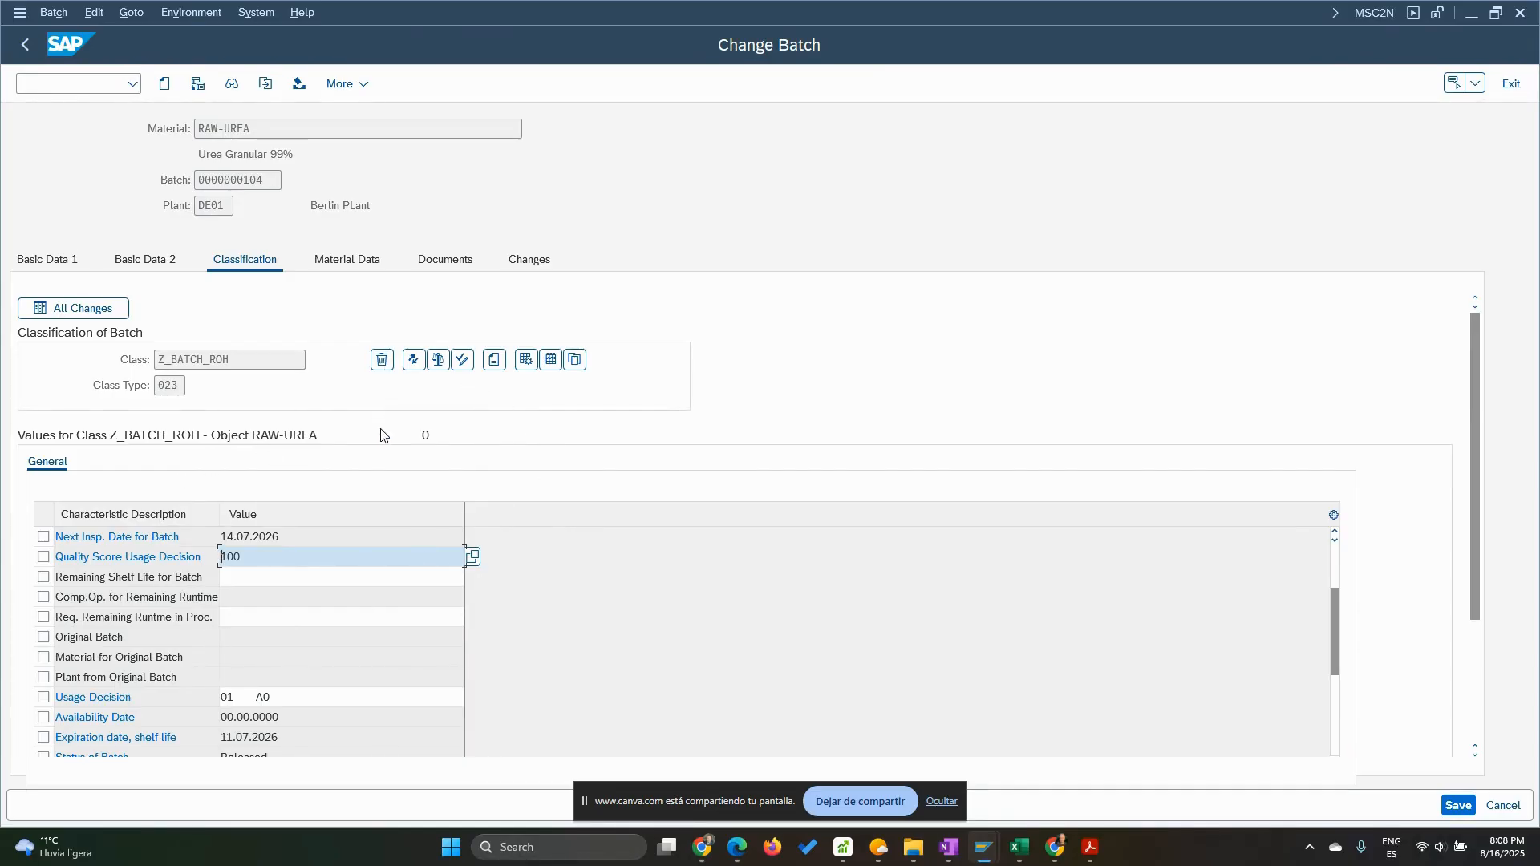
{"action": "left_click", "coordinate": [463, 361]}
{"action": "left_click", "coordinate": [264, 576]}
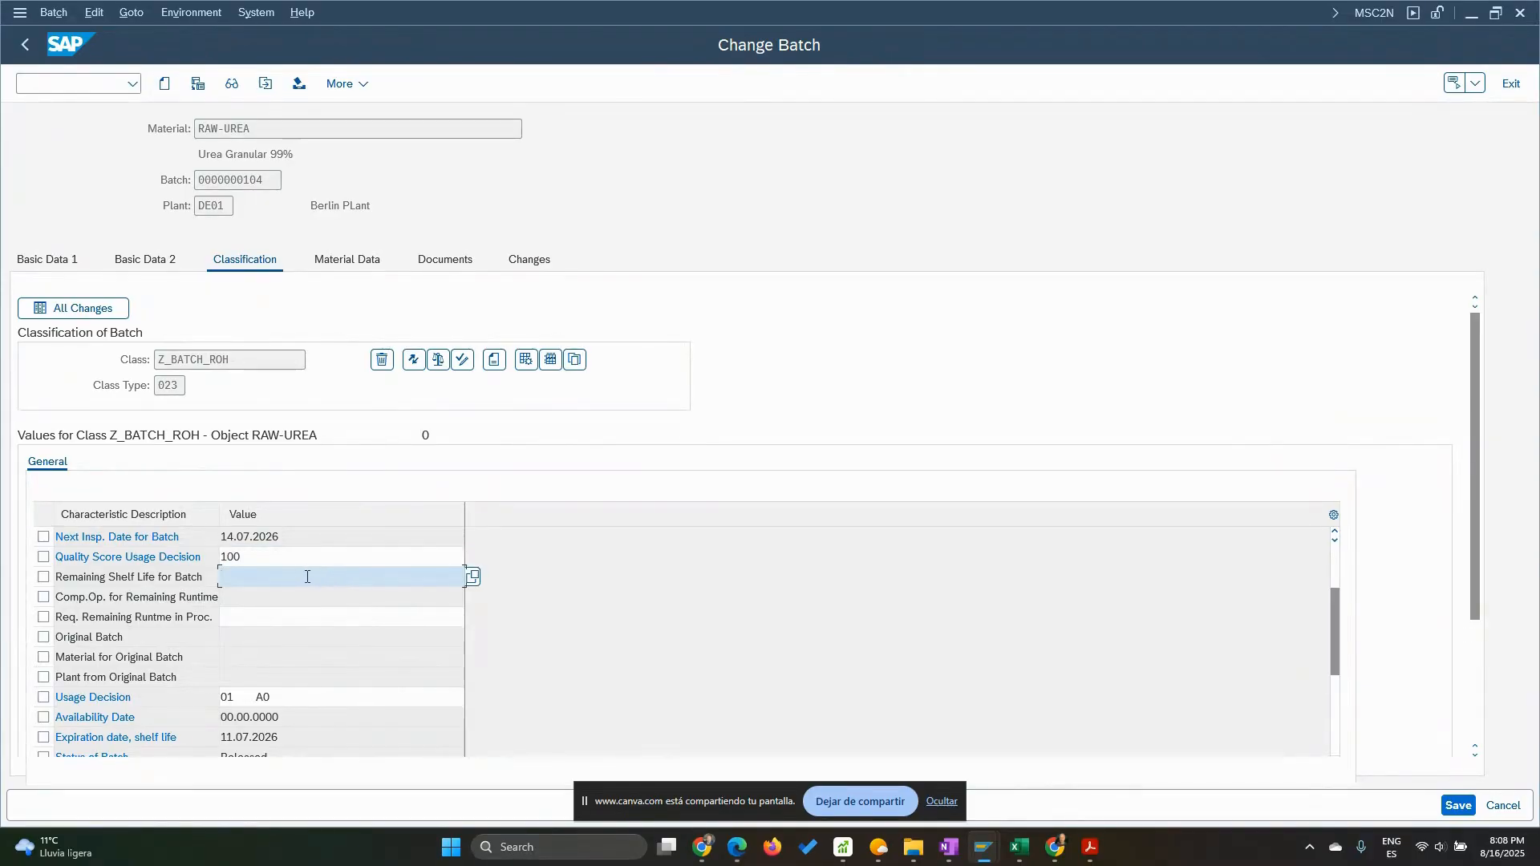
{"action": "key", "text": "Return"}
{"action": "left_click", "coordinate": [463, 363]}
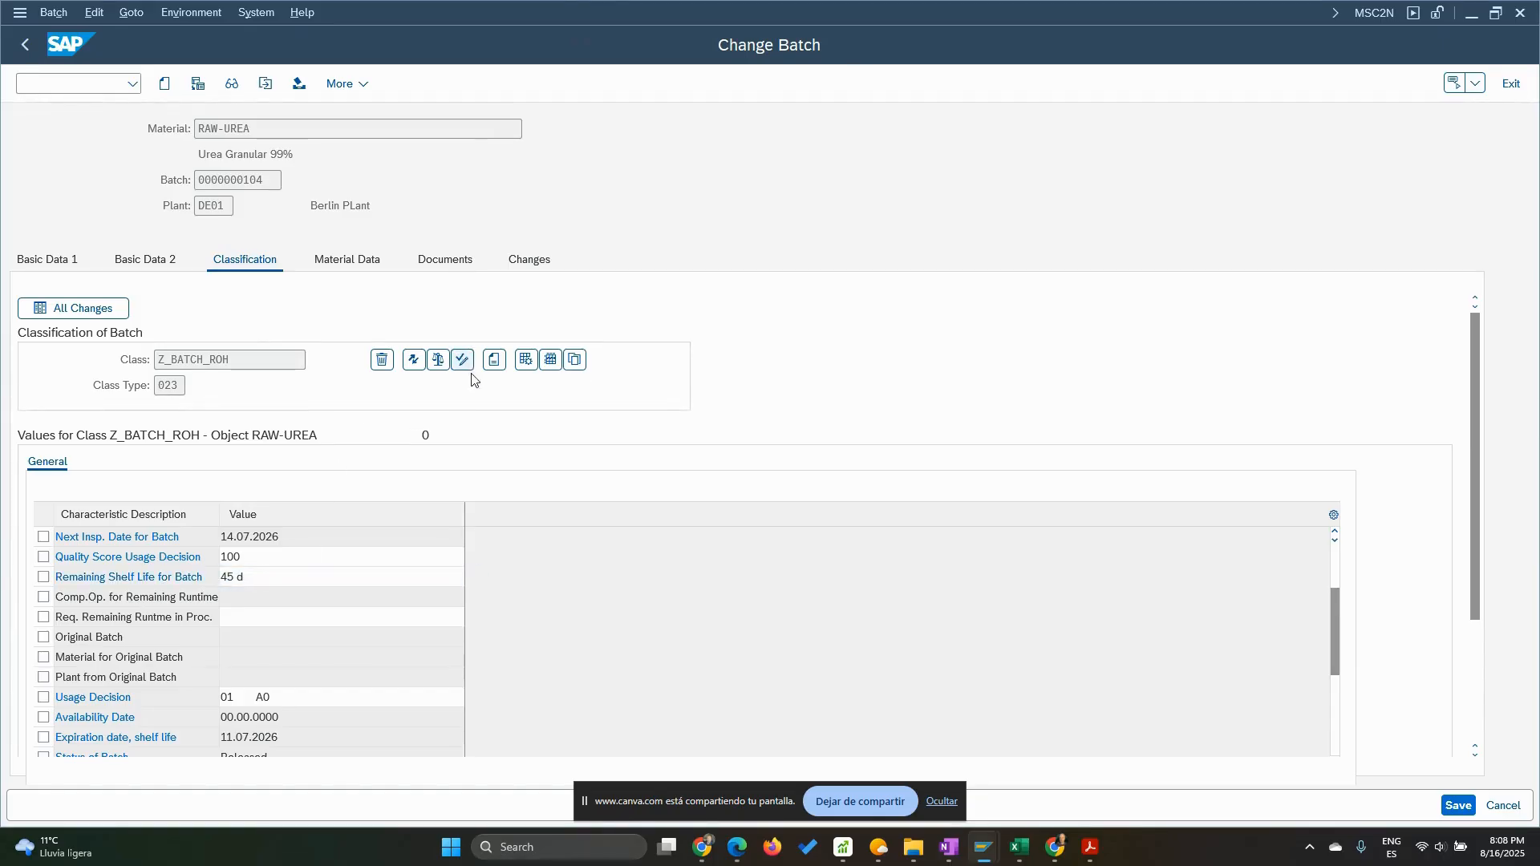
{"action": "left_click", "coordinate": [266, 291]}
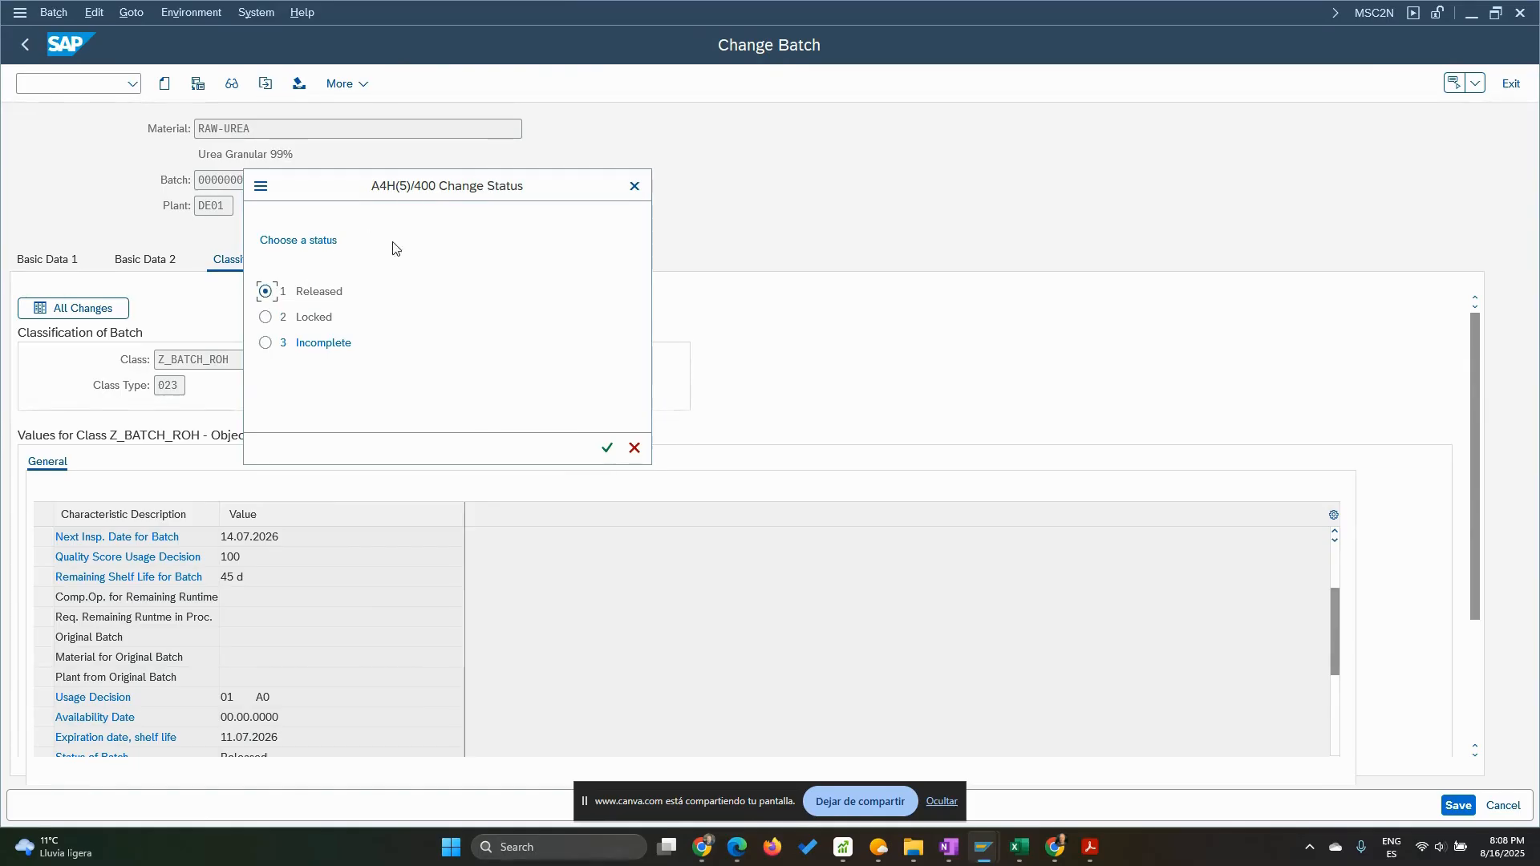
{"action": "left_click", "coordinate": [607, 448]}
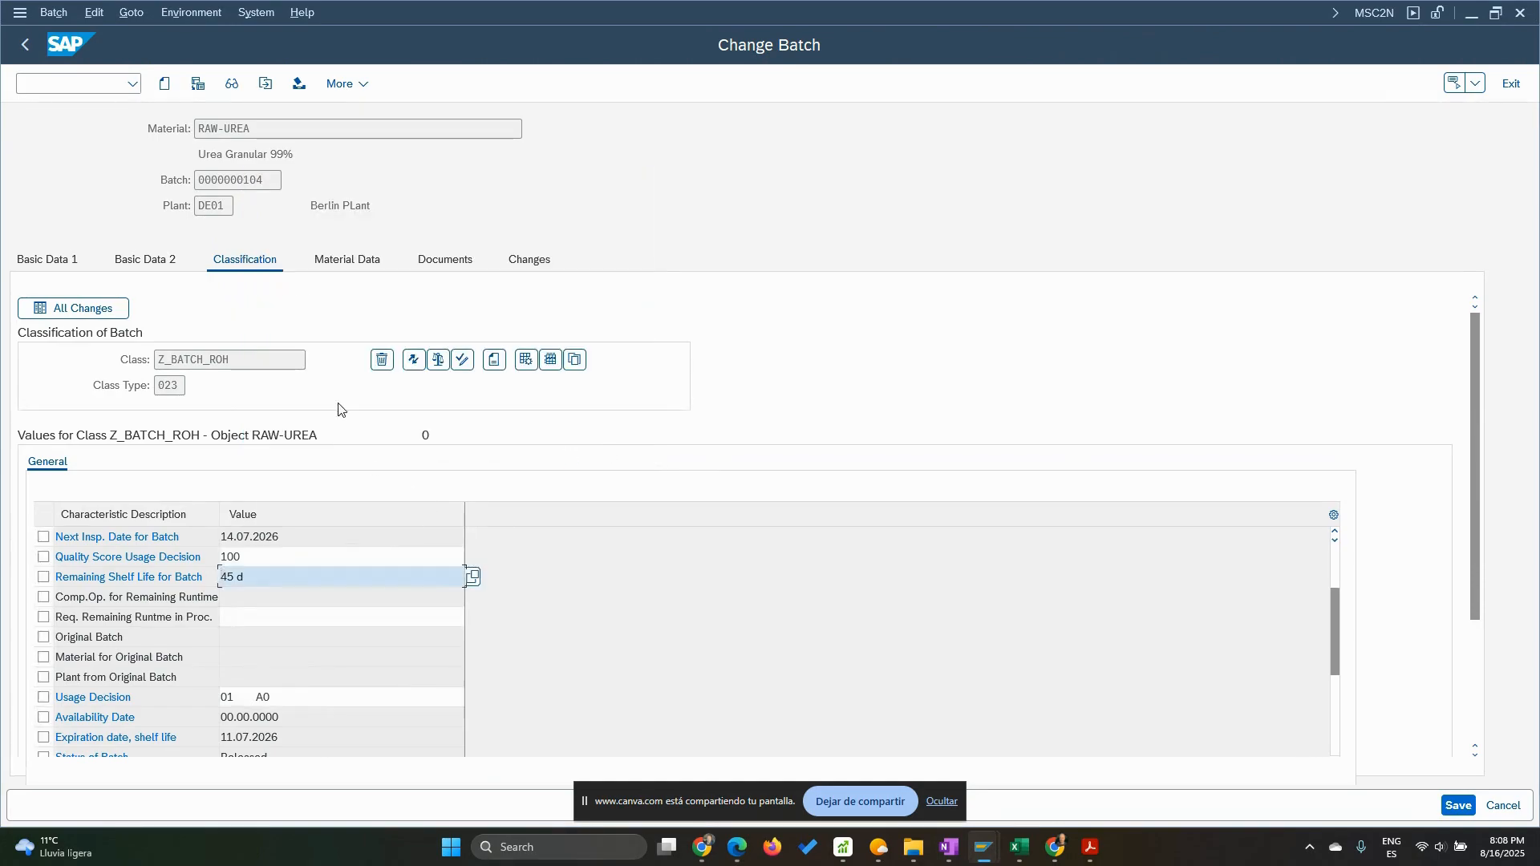
{"action": "left_click", "coordinate": [1459, 805]}
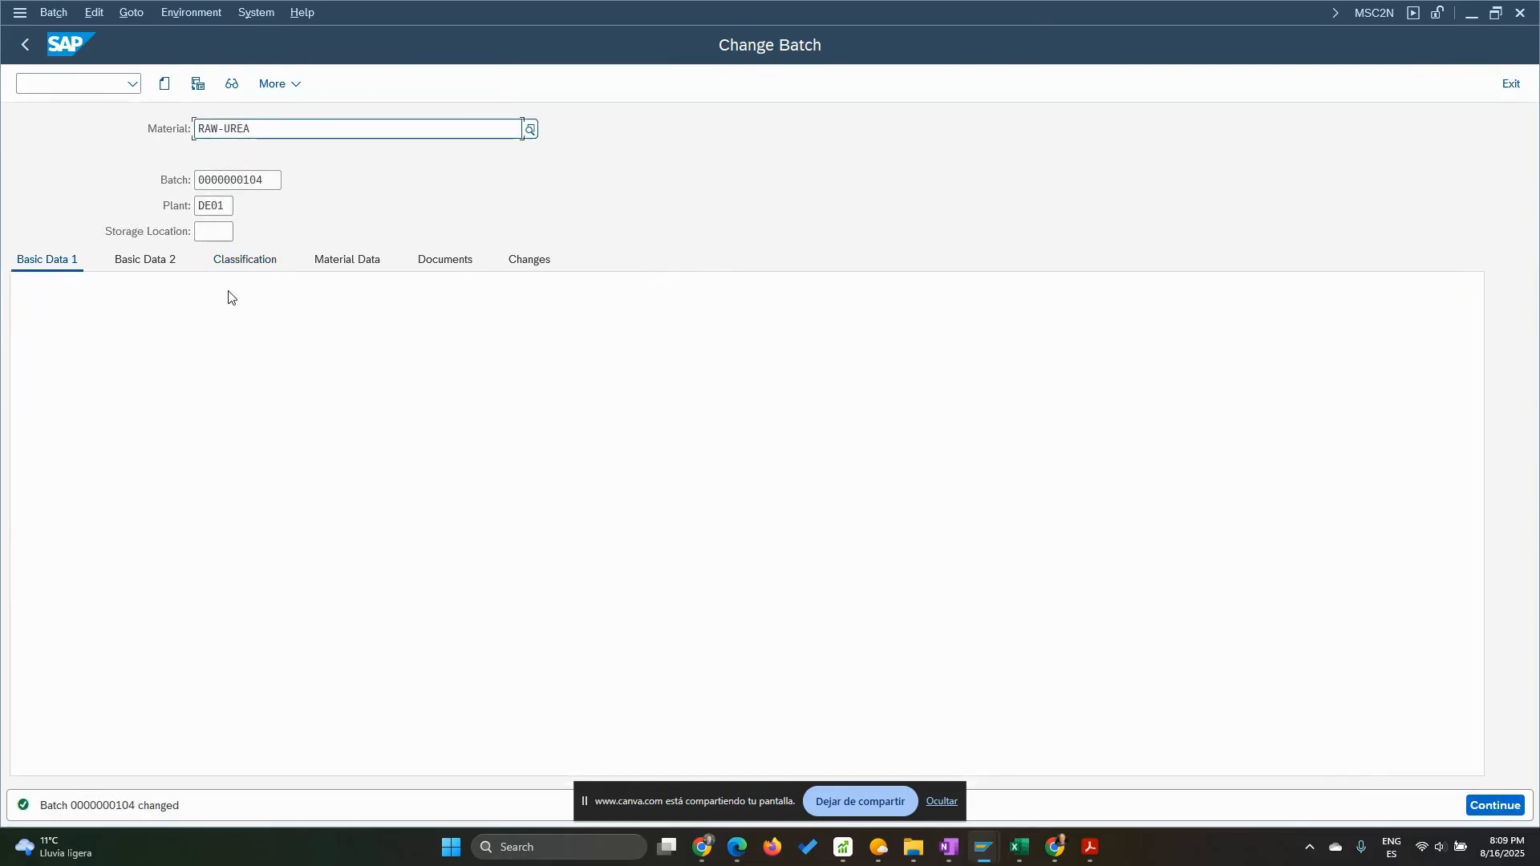
{"action": "left_click", "coordinate": [244, 269]}
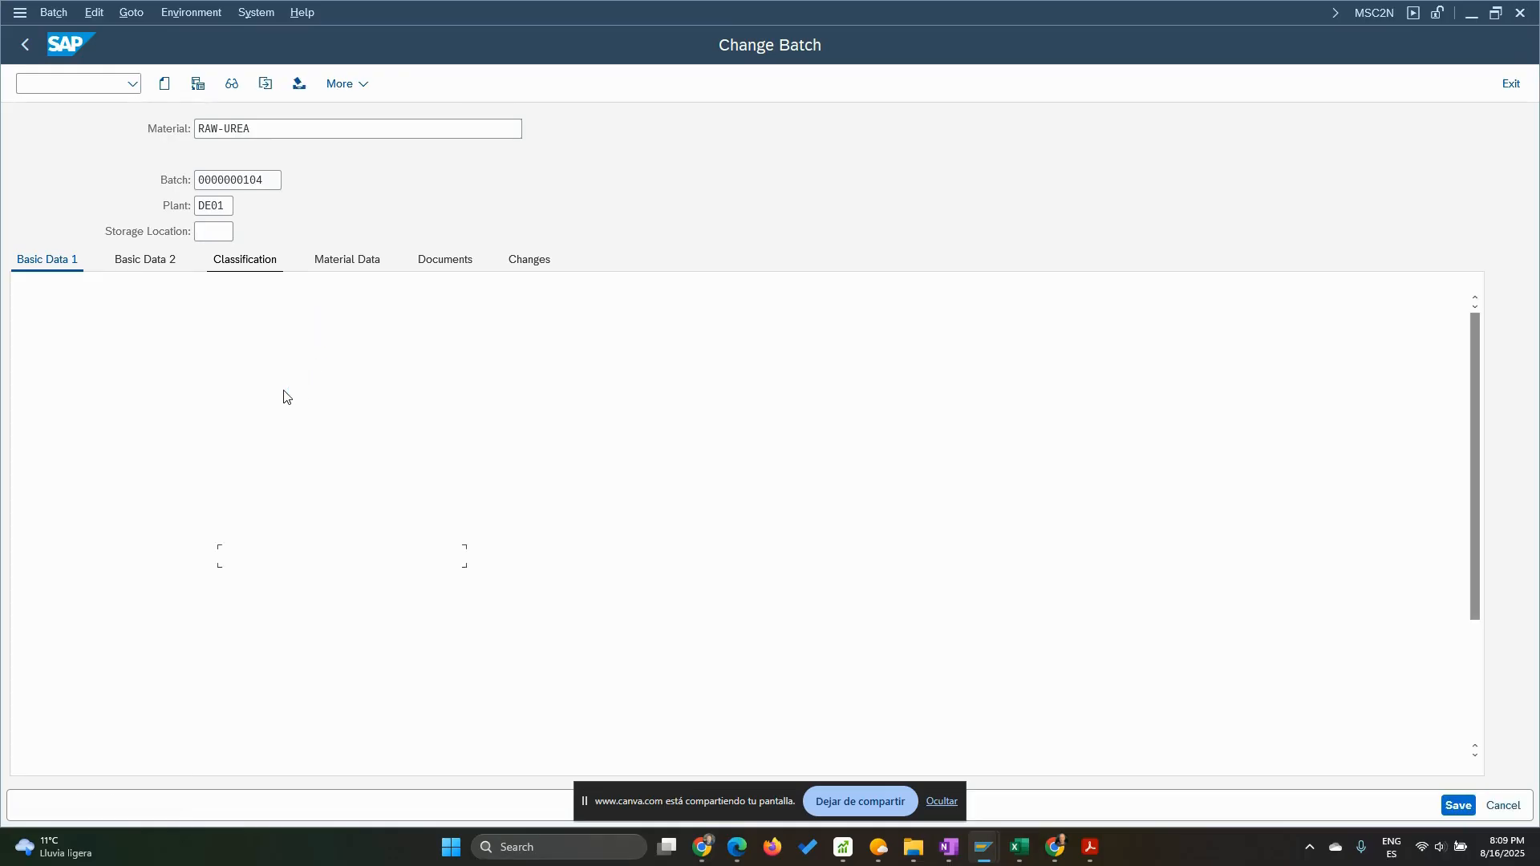
{"action": "left_click", "coordinate": [463, 362]}
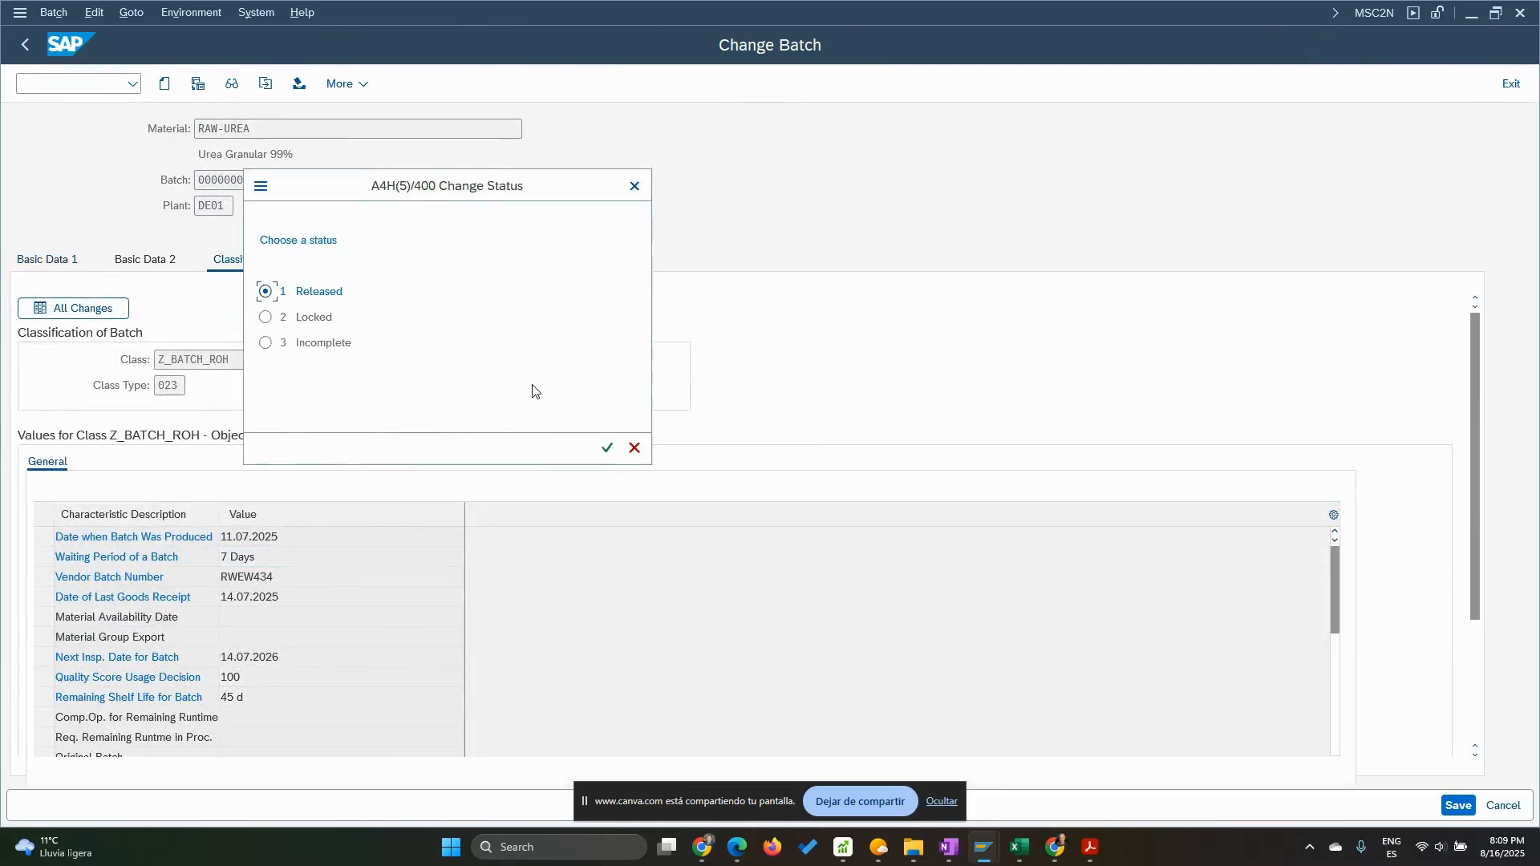
{"action": "left_click", "coordinate": [607, 447]}
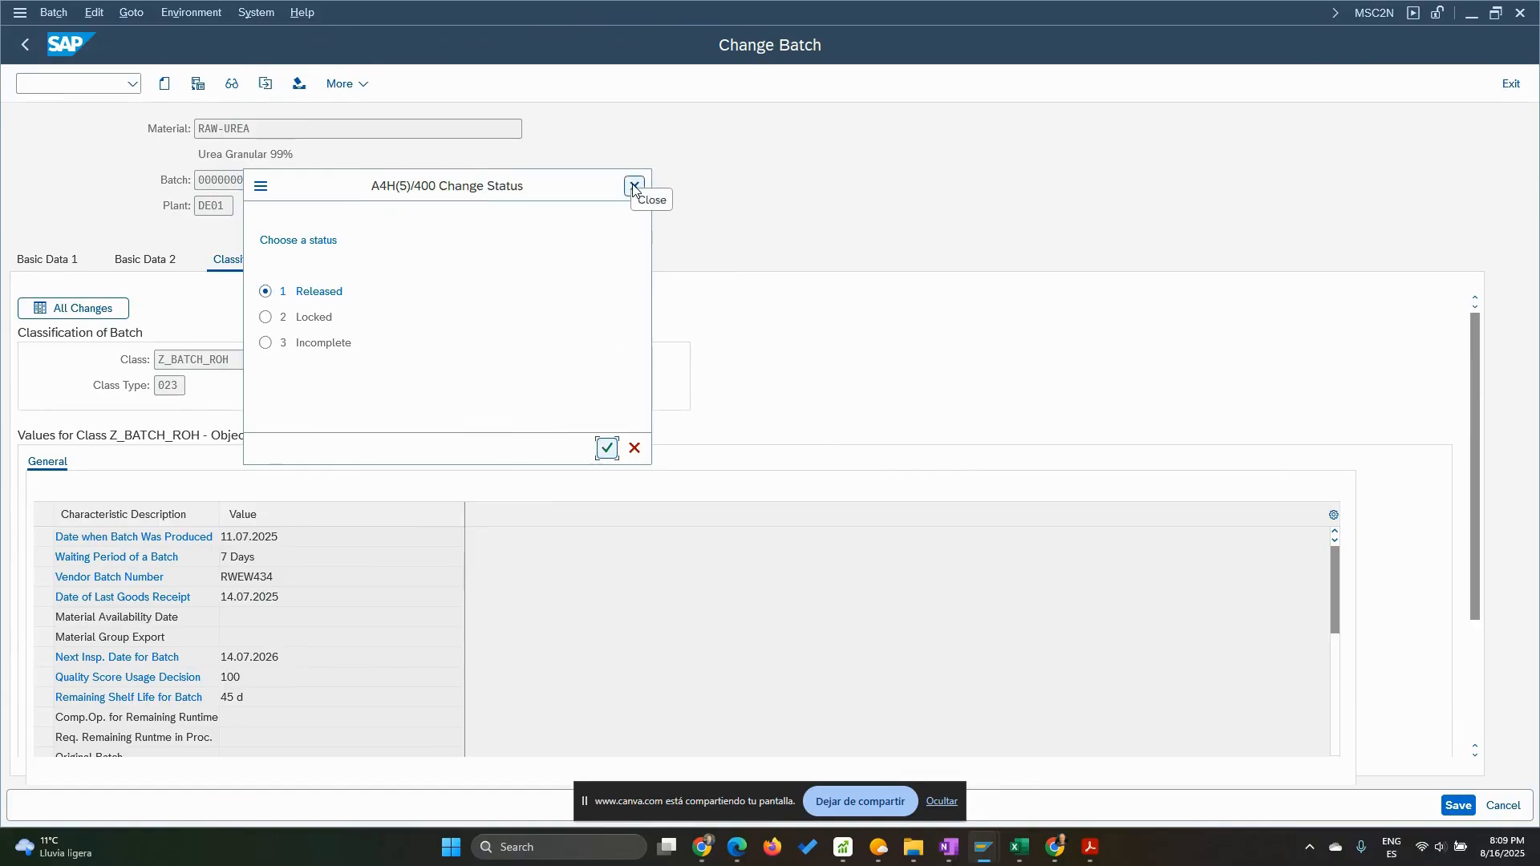
{"action": "left_click", "coordinate": [607, 449]}
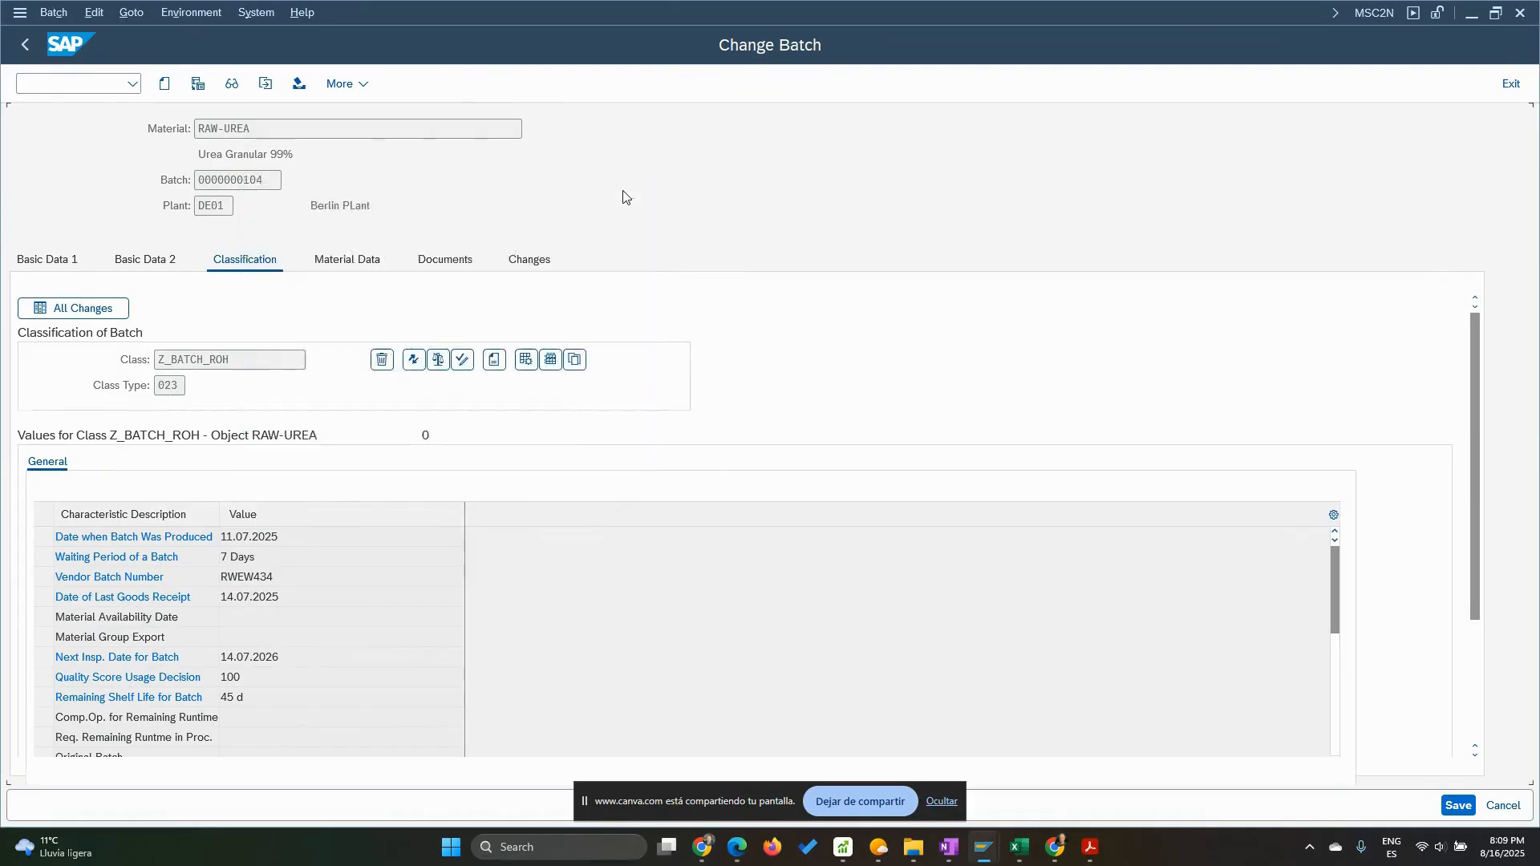
{"action": "left_click", "coordinate": [27, 45]}
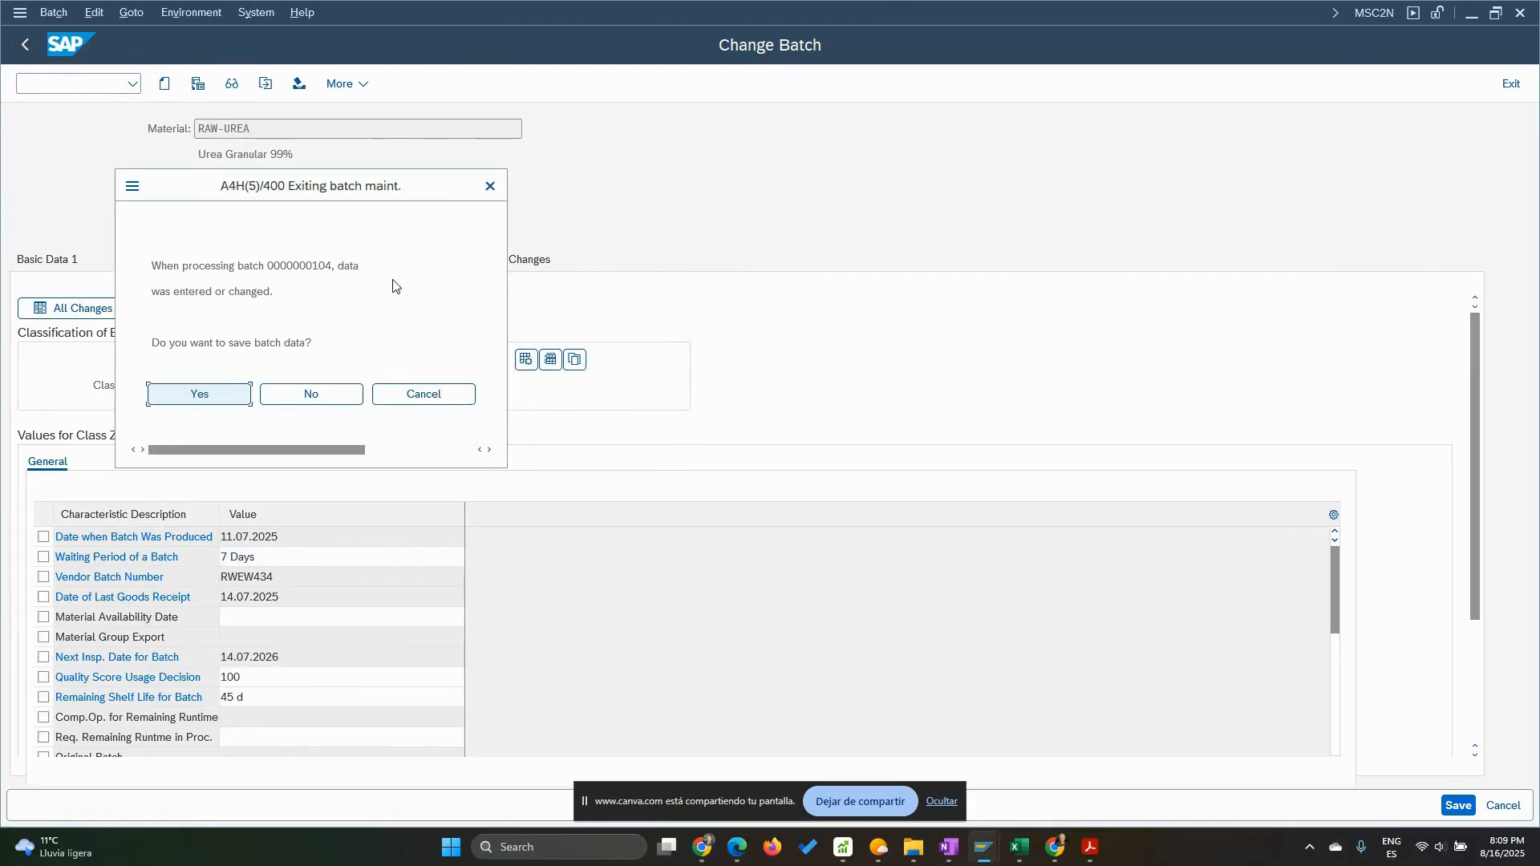
{"action": "left_click", "coordinate": [200, 394]}
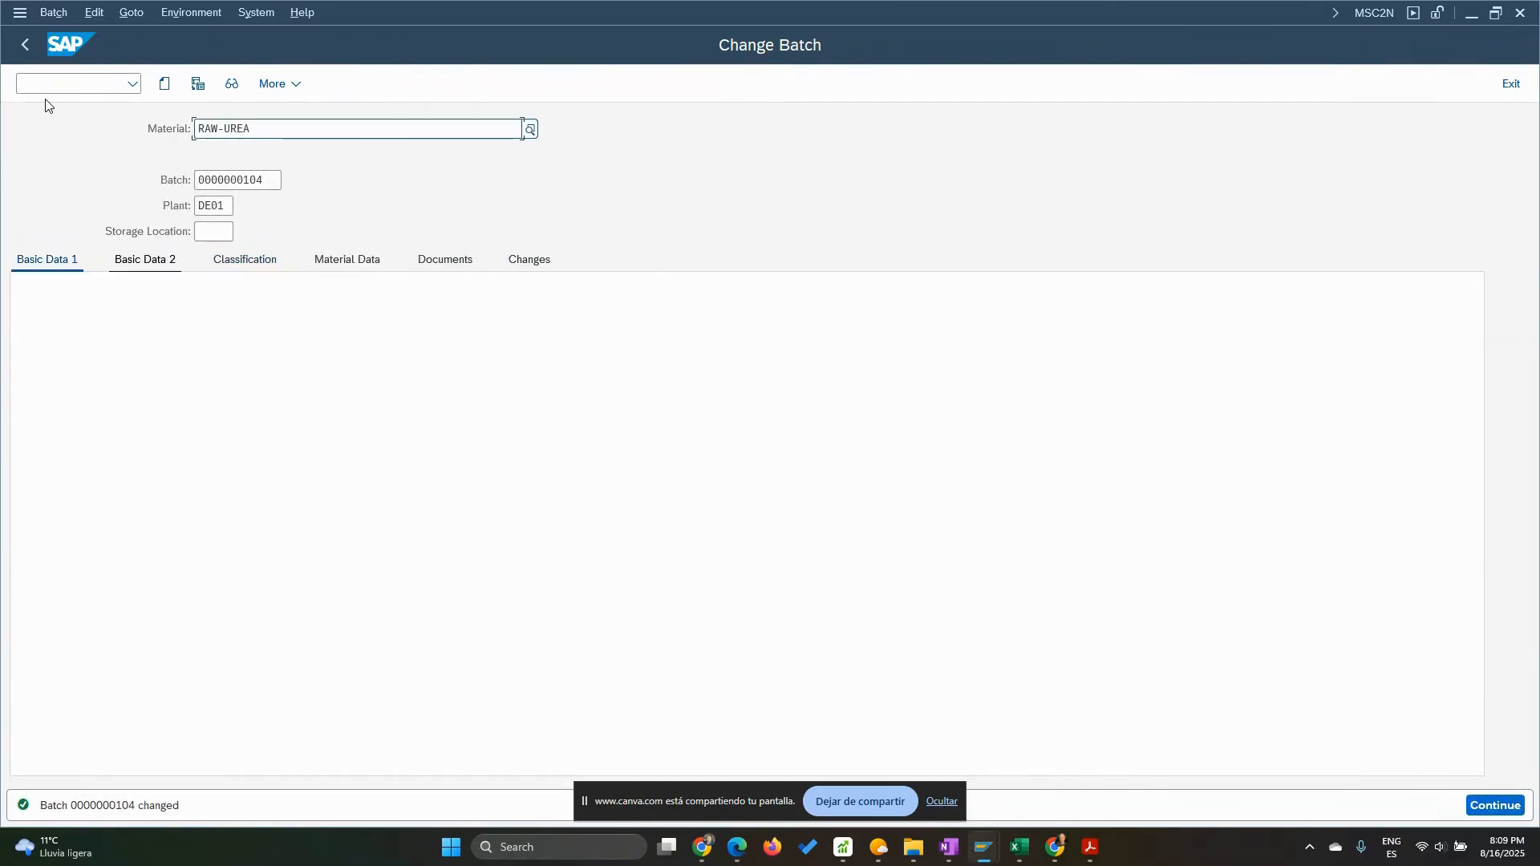
Leave batch maintenance and review the RAW-UREA batch stocks in the Stock Overview session
{"action": "left_click", "coordinate": [25, 45]}
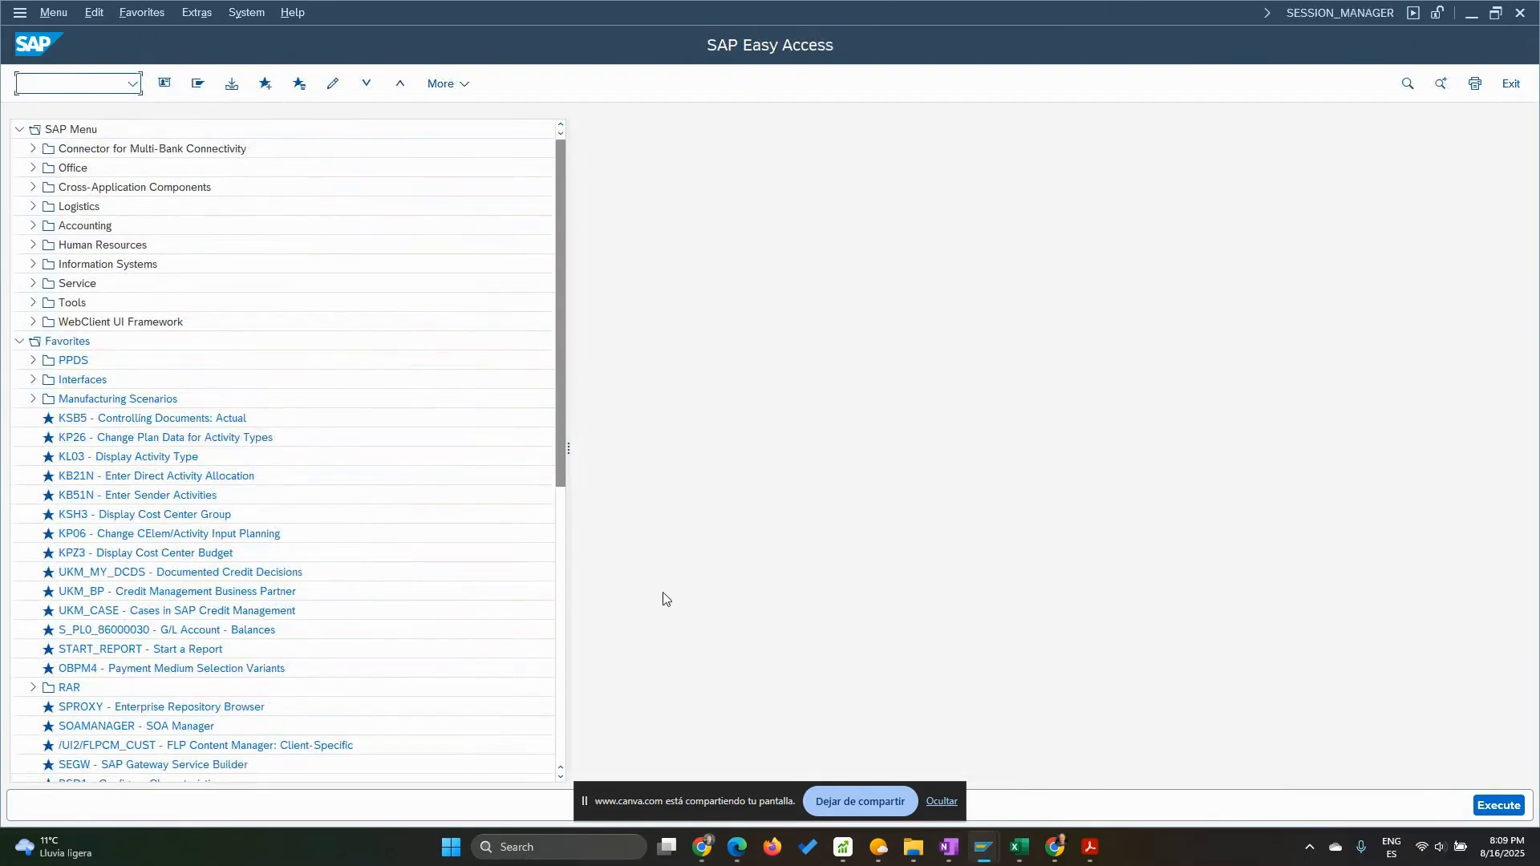
{"action": "mouse_move", "coordinate": [980, 850]}
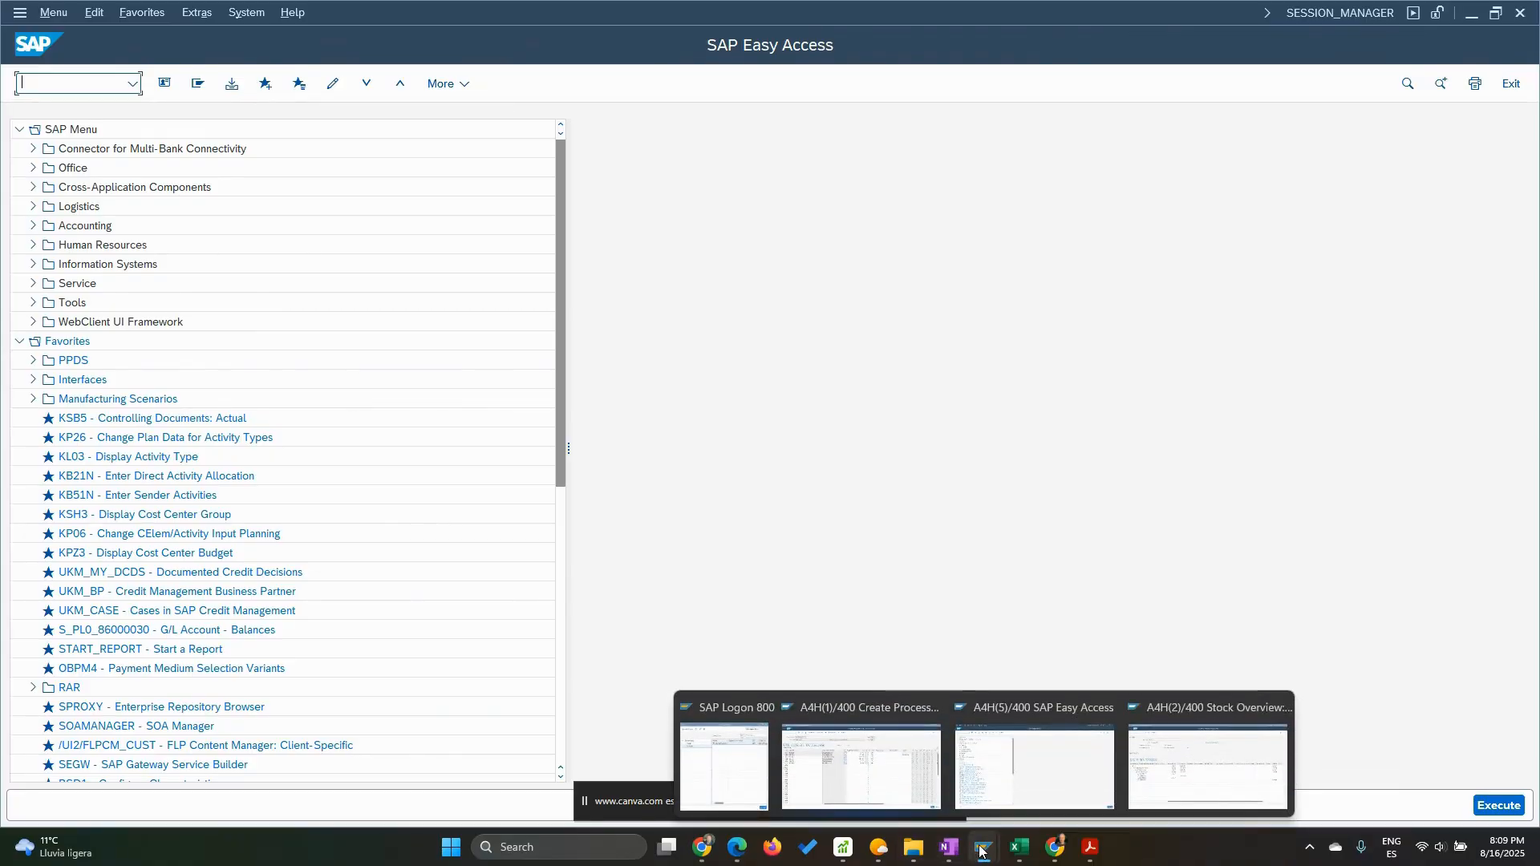
{"action": "left_click", "coordinate": [1207, 762]}
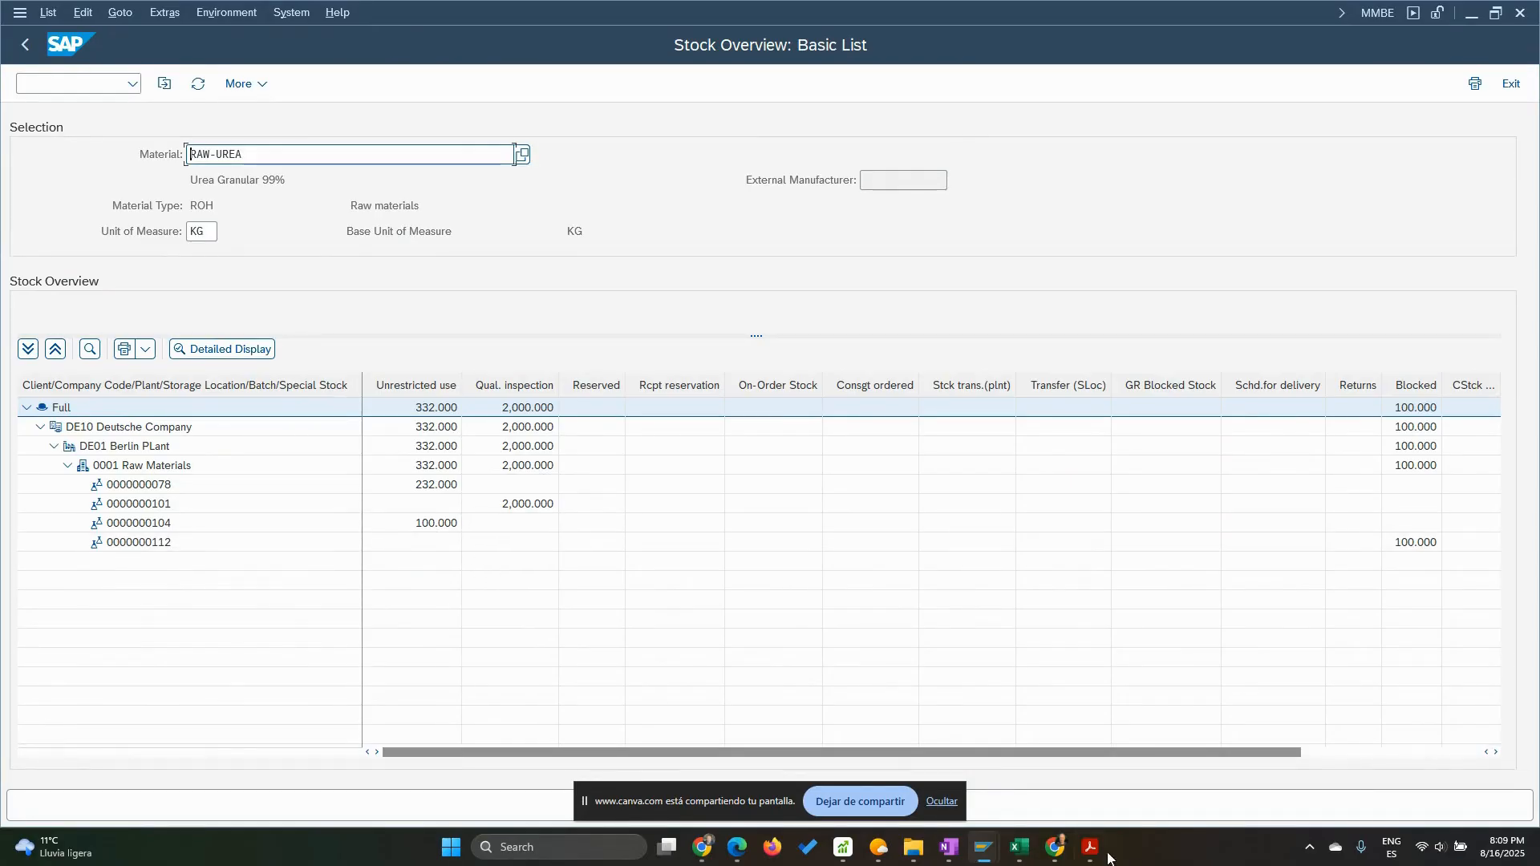
{"action": "mouse_move", "coordinate": [987, 851]}
{"action": "left_click", "coordinate": [858, 709]}
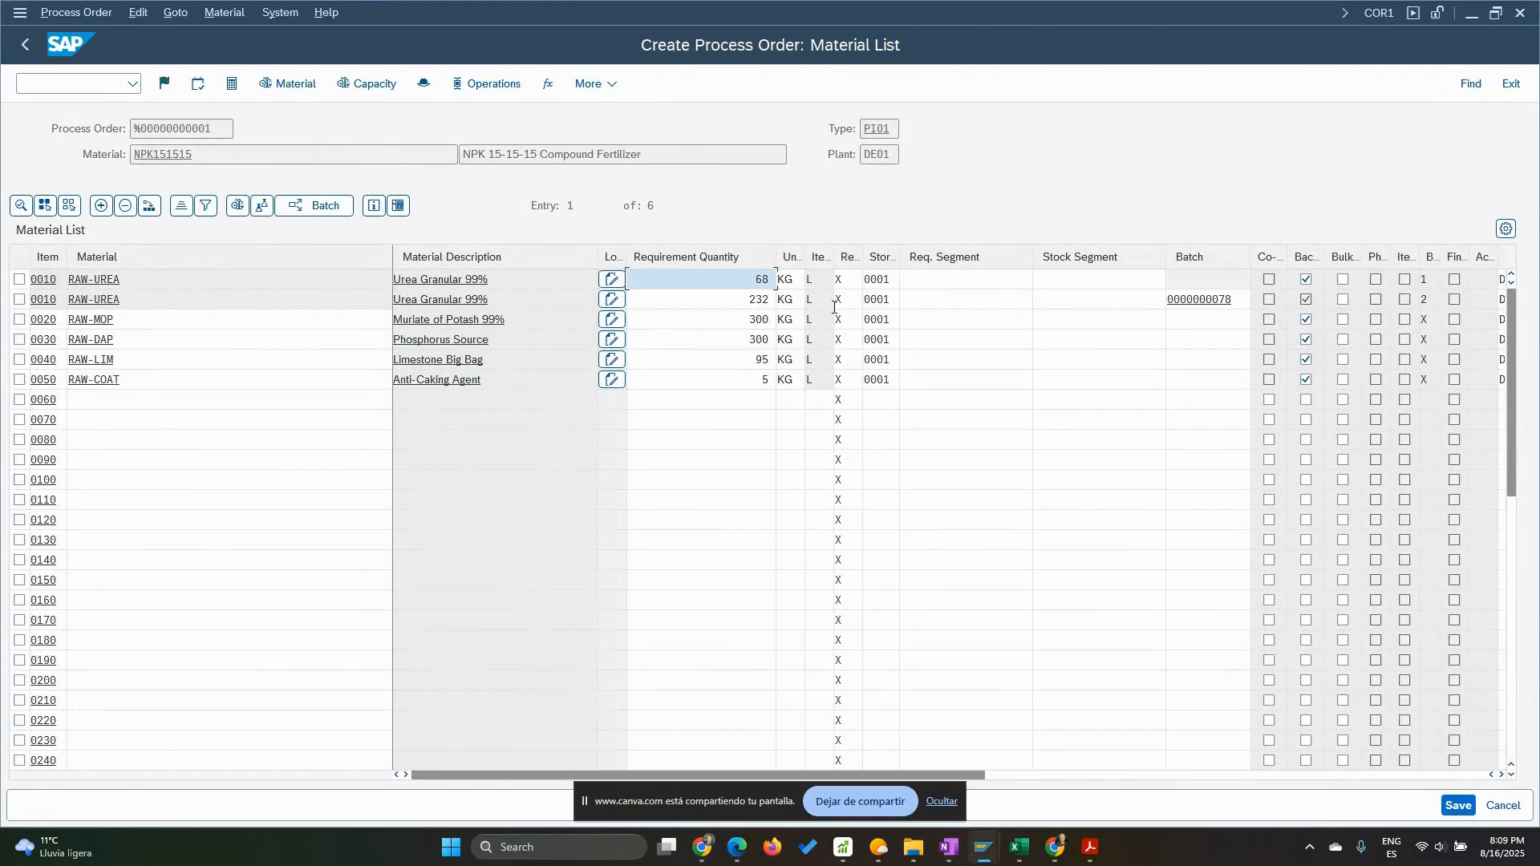
{"action": "left_click", "coordinate": [20, 279]}
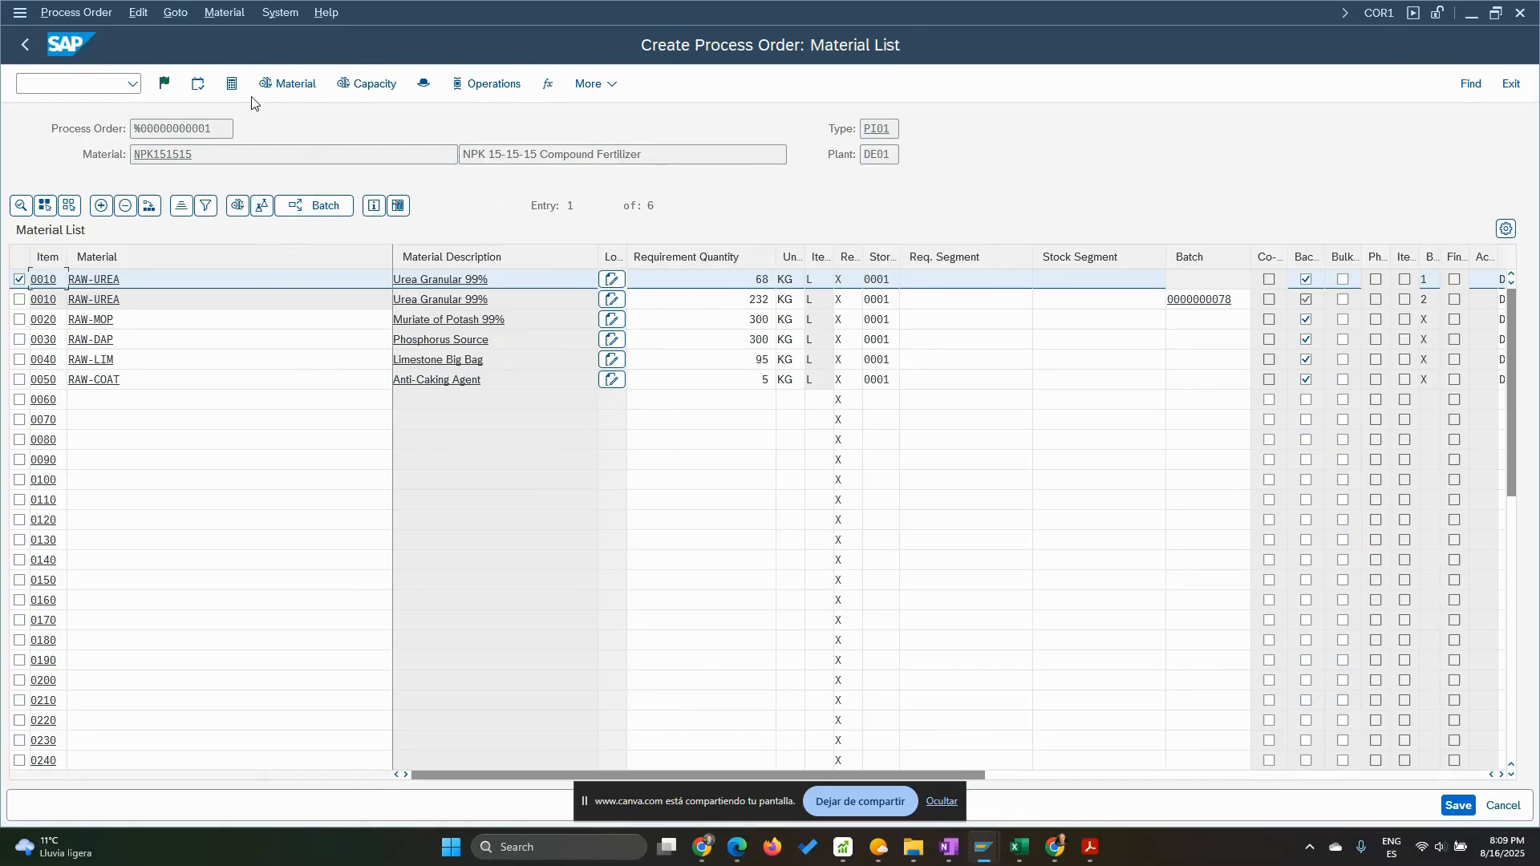
{"action": "left_click", "coordinate": [261, 206]}
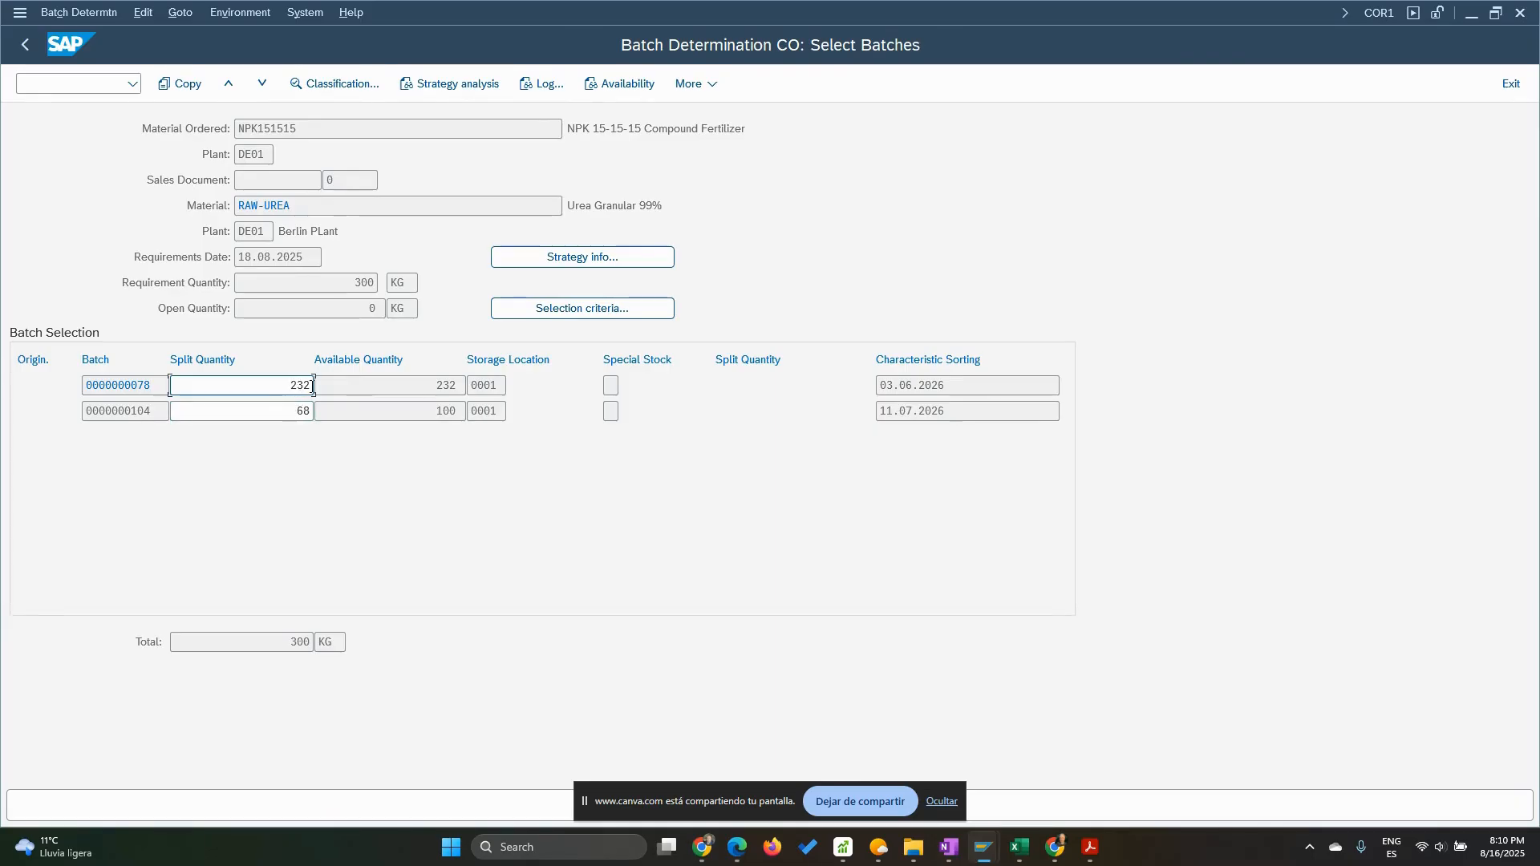
{"action": "left_click", "coordinate": [302, 414]}
{"action": "double_click", "coordinate": [302, 414]}
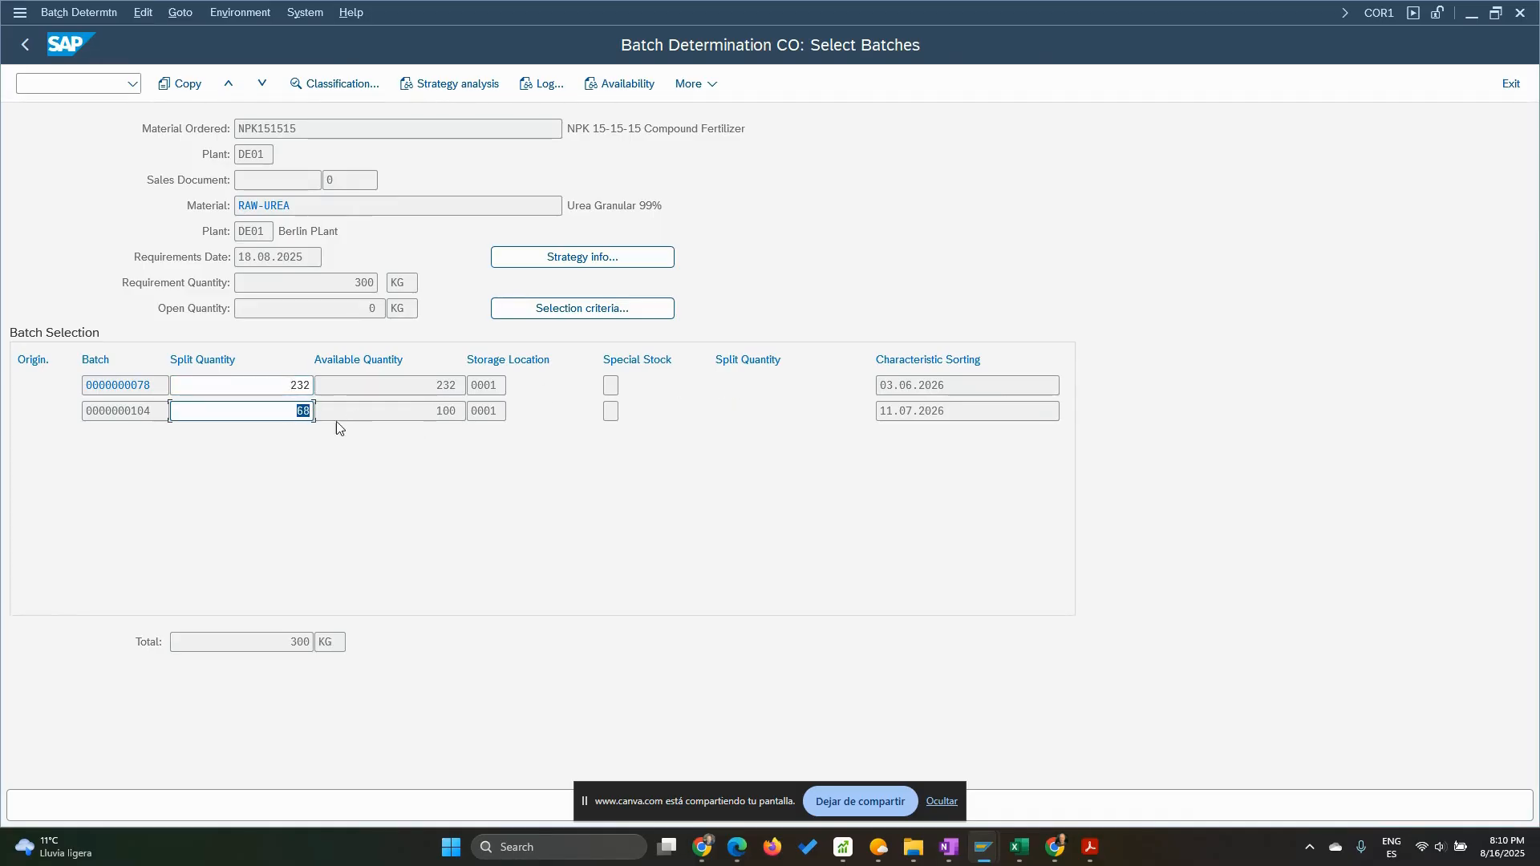
{"action": "double_click", "coordinate": [155, 412]}
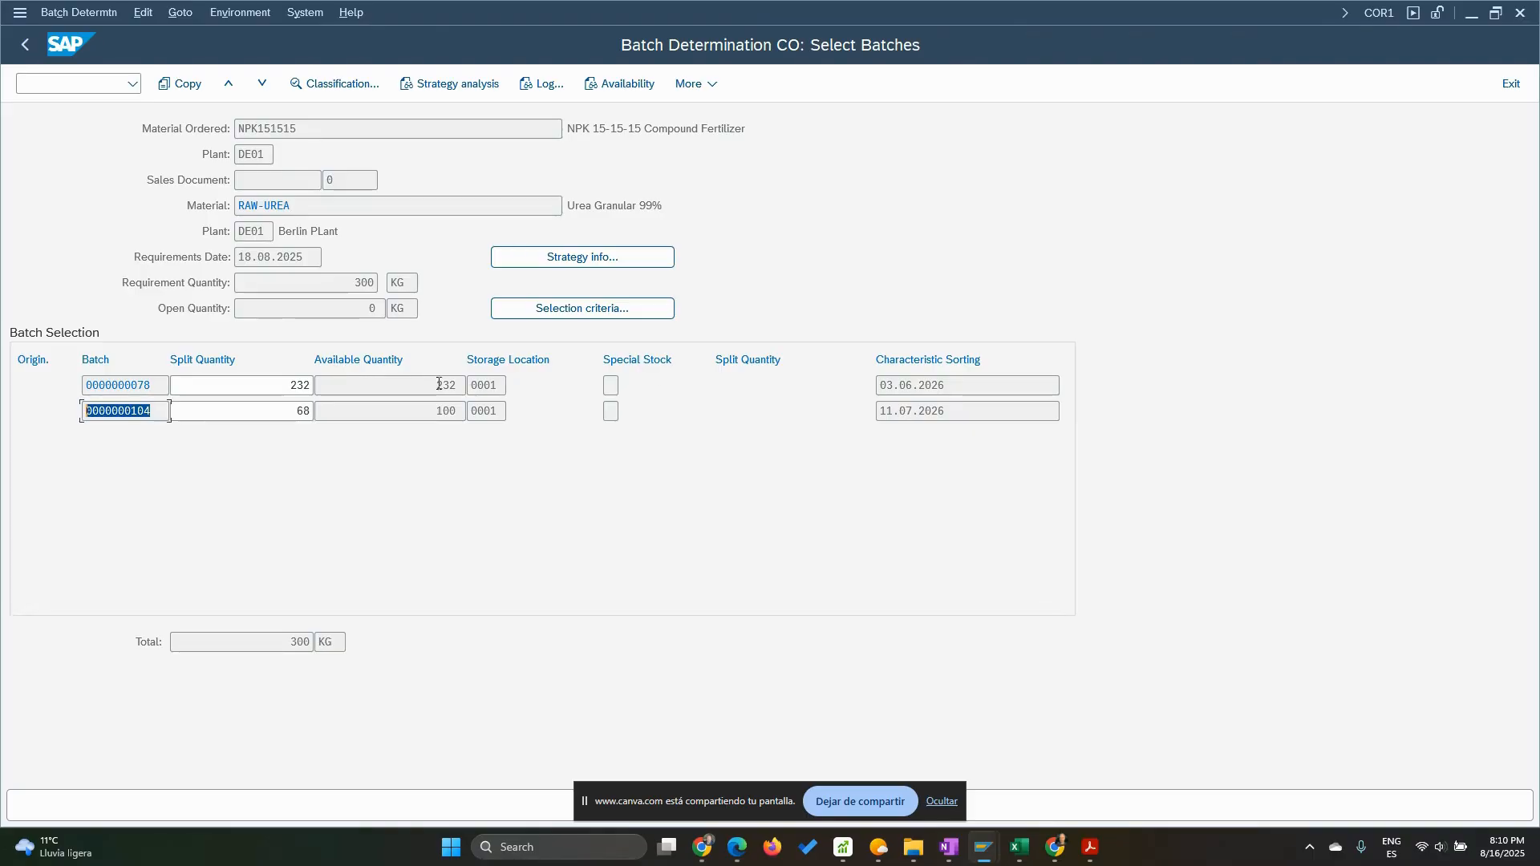
{"action": "left_click", "coordinate": [25, 46]}
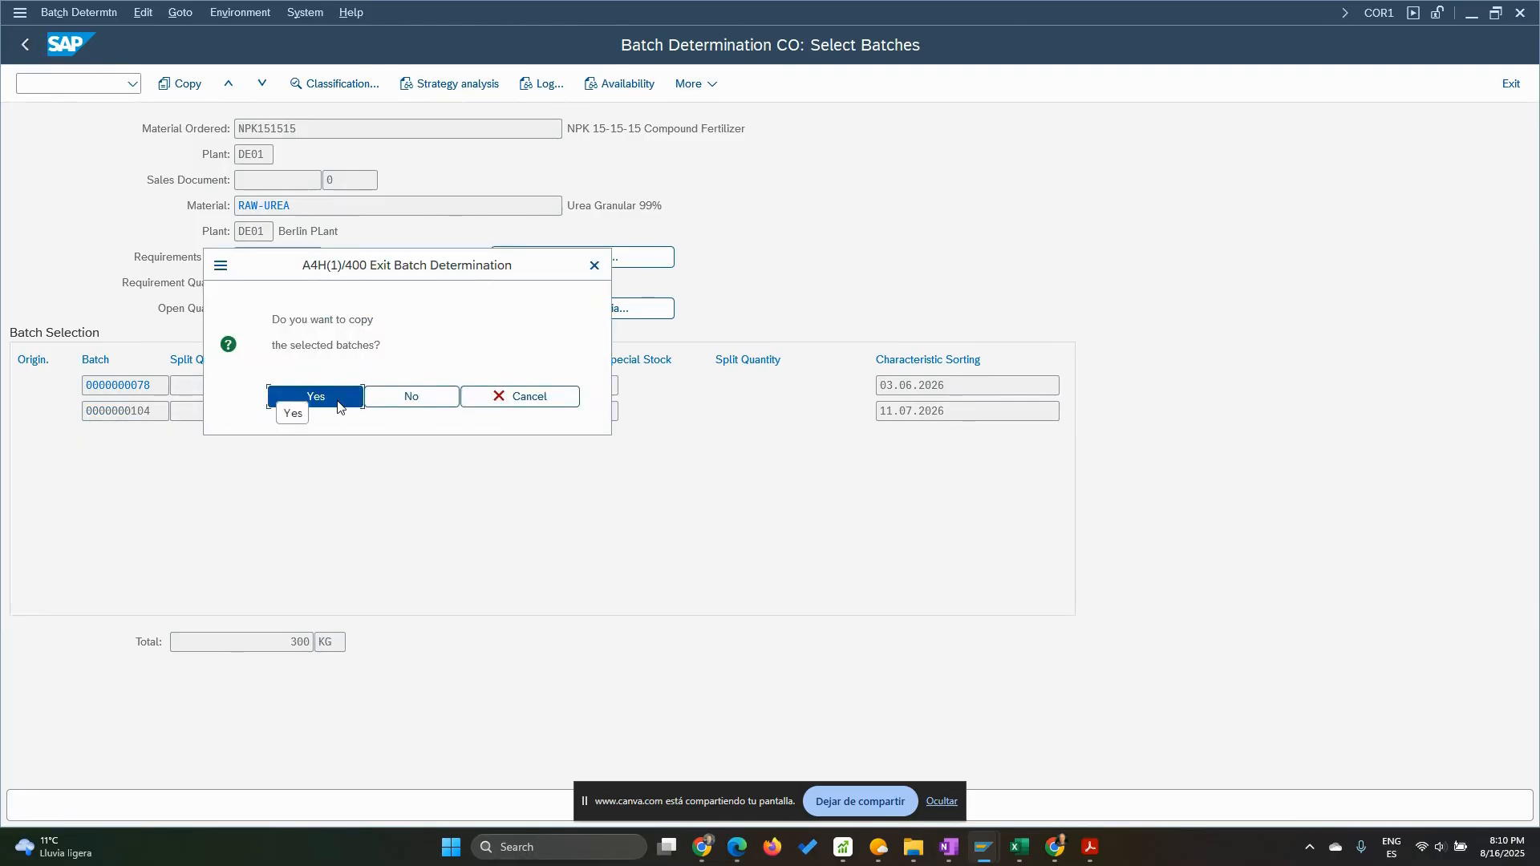
{"action": "key", "text": "Return"}
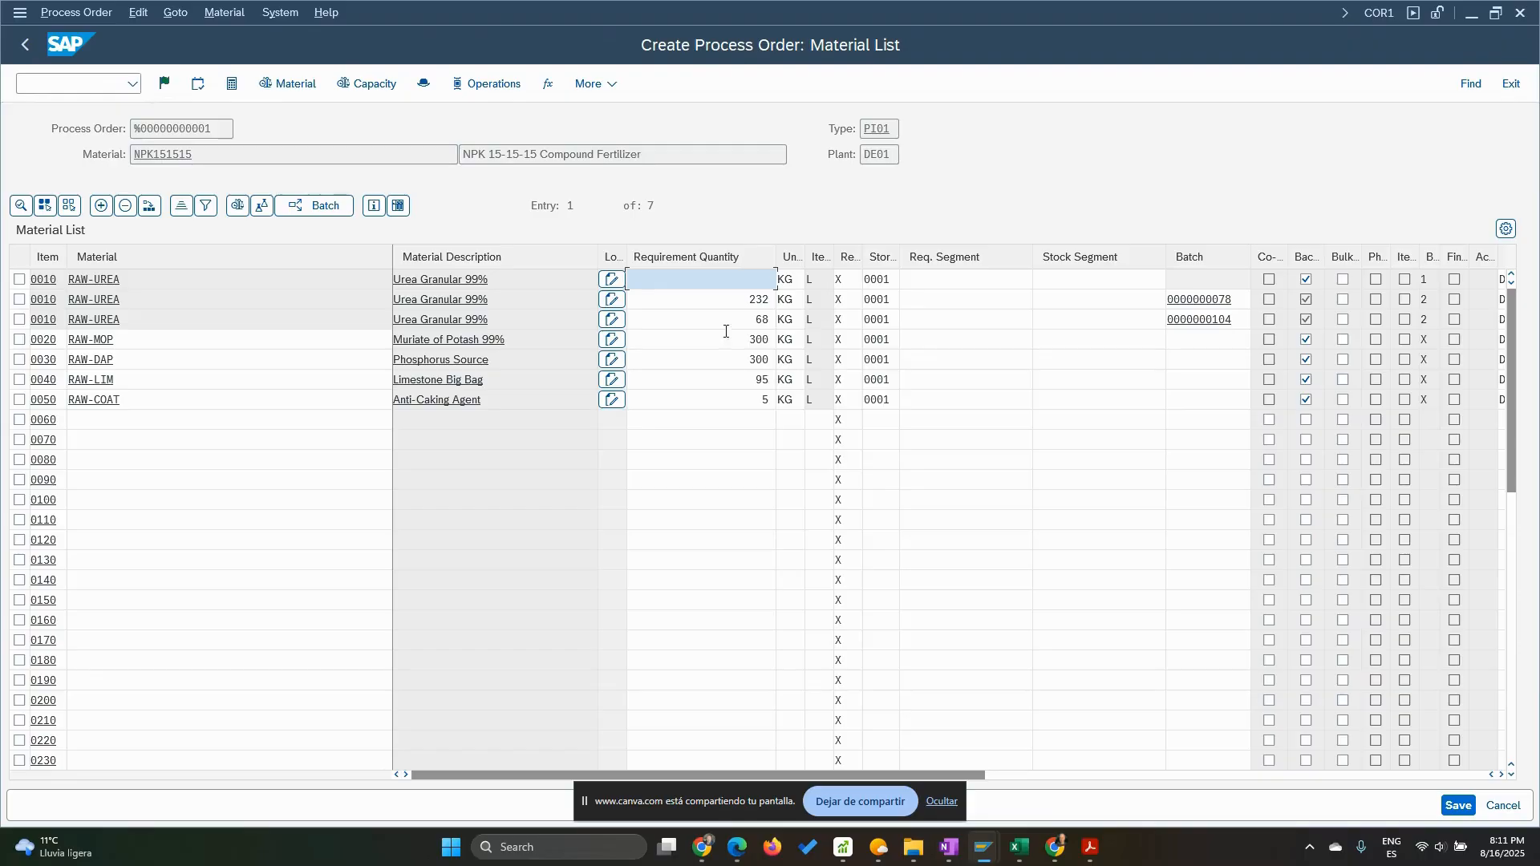
Try to release the process order and review the batch assignments of the RAW-LIM, RAW-COAT and RAW-MOP components
{"action": "left_click", "coordinate": [165, 84]}
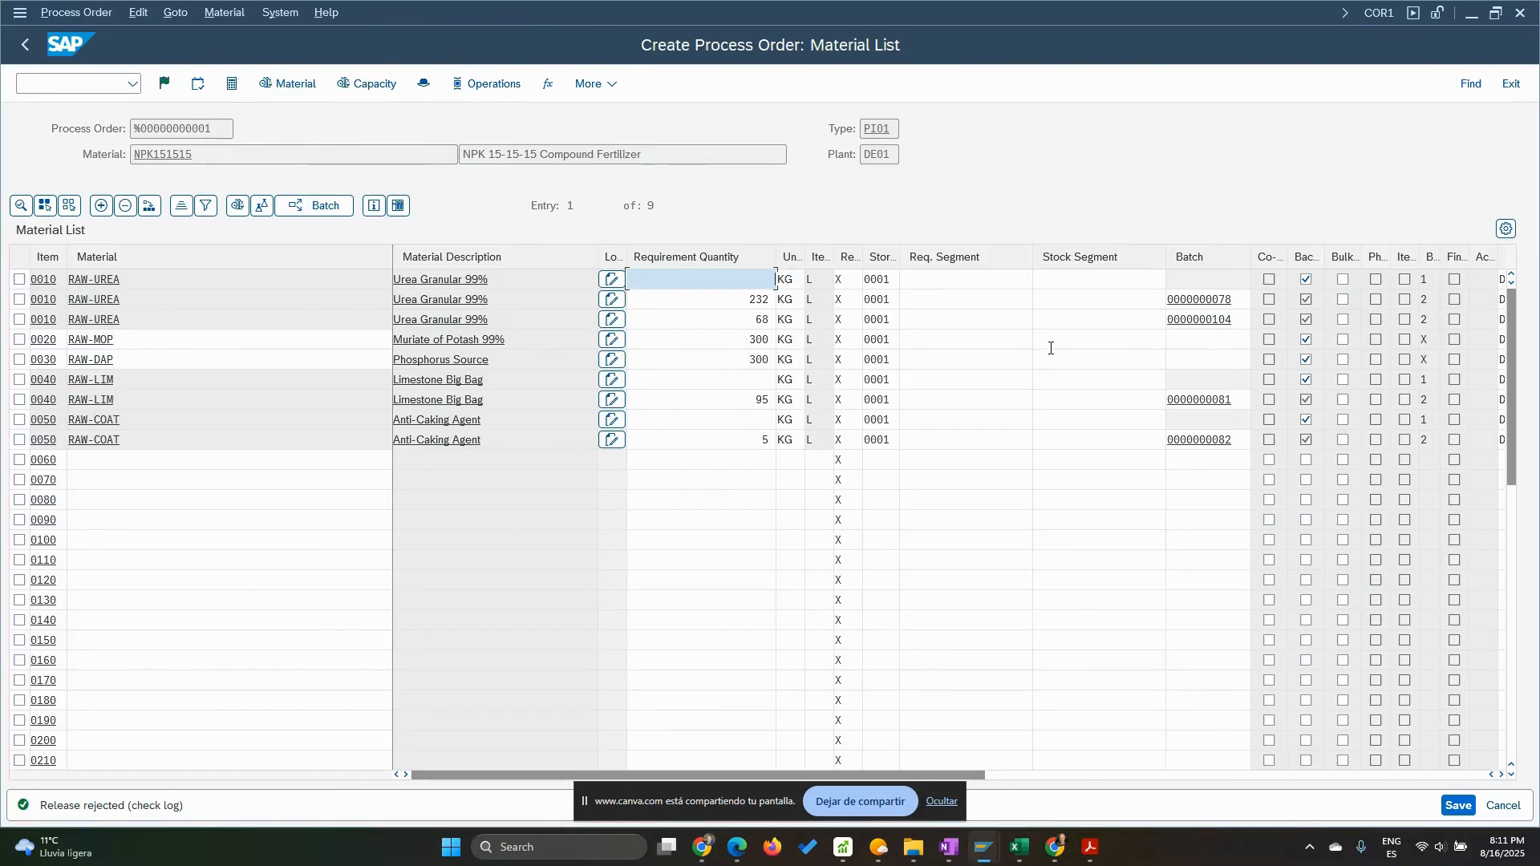
{"action": "left_click", "coordinate": [154, 383]}
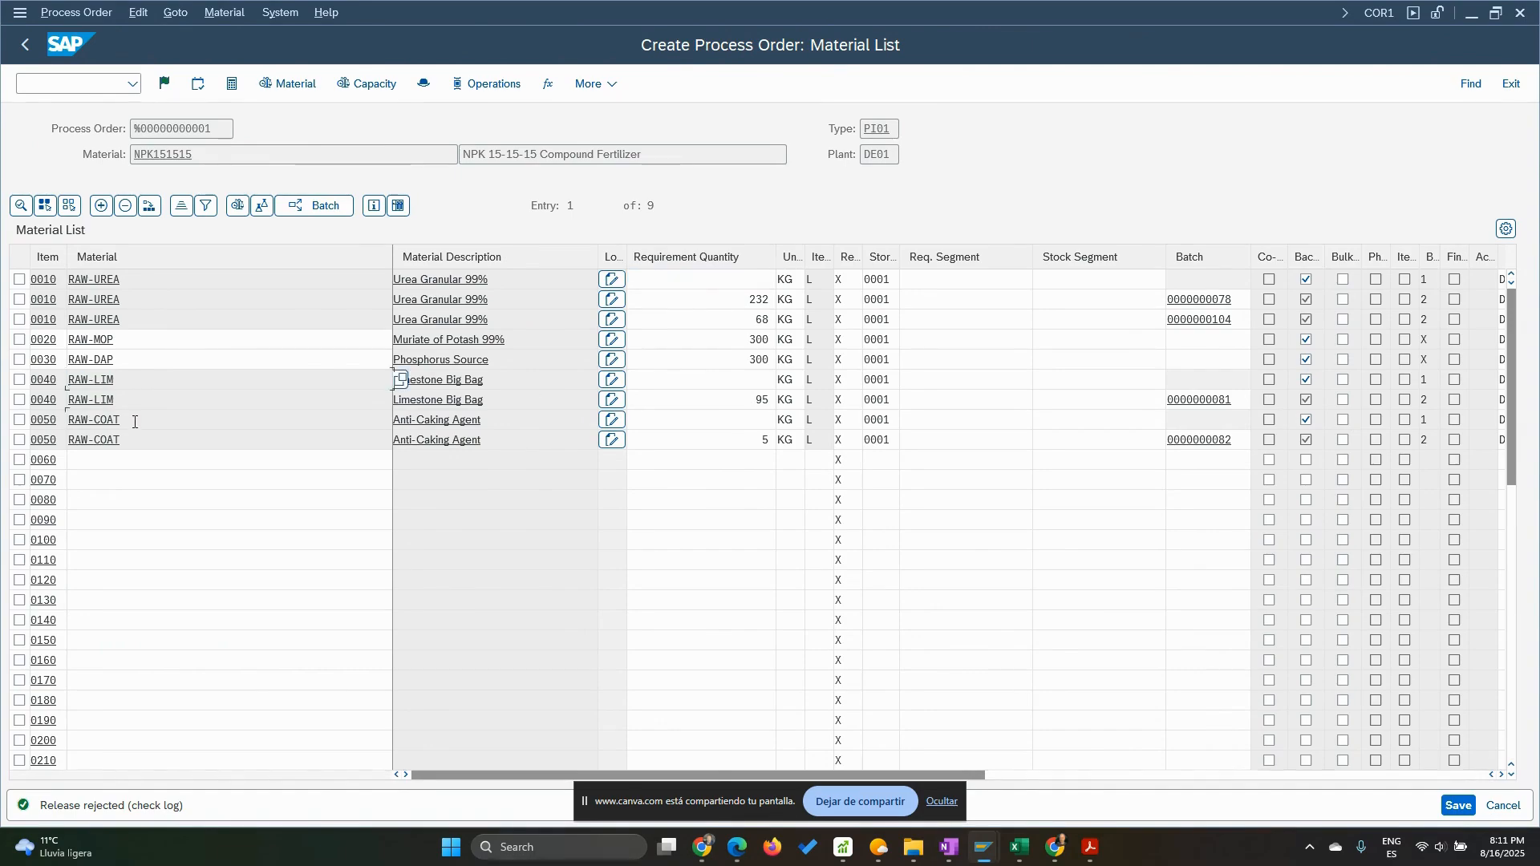
{"action": "left_click_drag", "start_coordinate": [135, 422], "coordinate": [34, 419]}
{"action": "left_click_drag", "start_coordinate": [118, 345], "coordinate": [68, 341]}
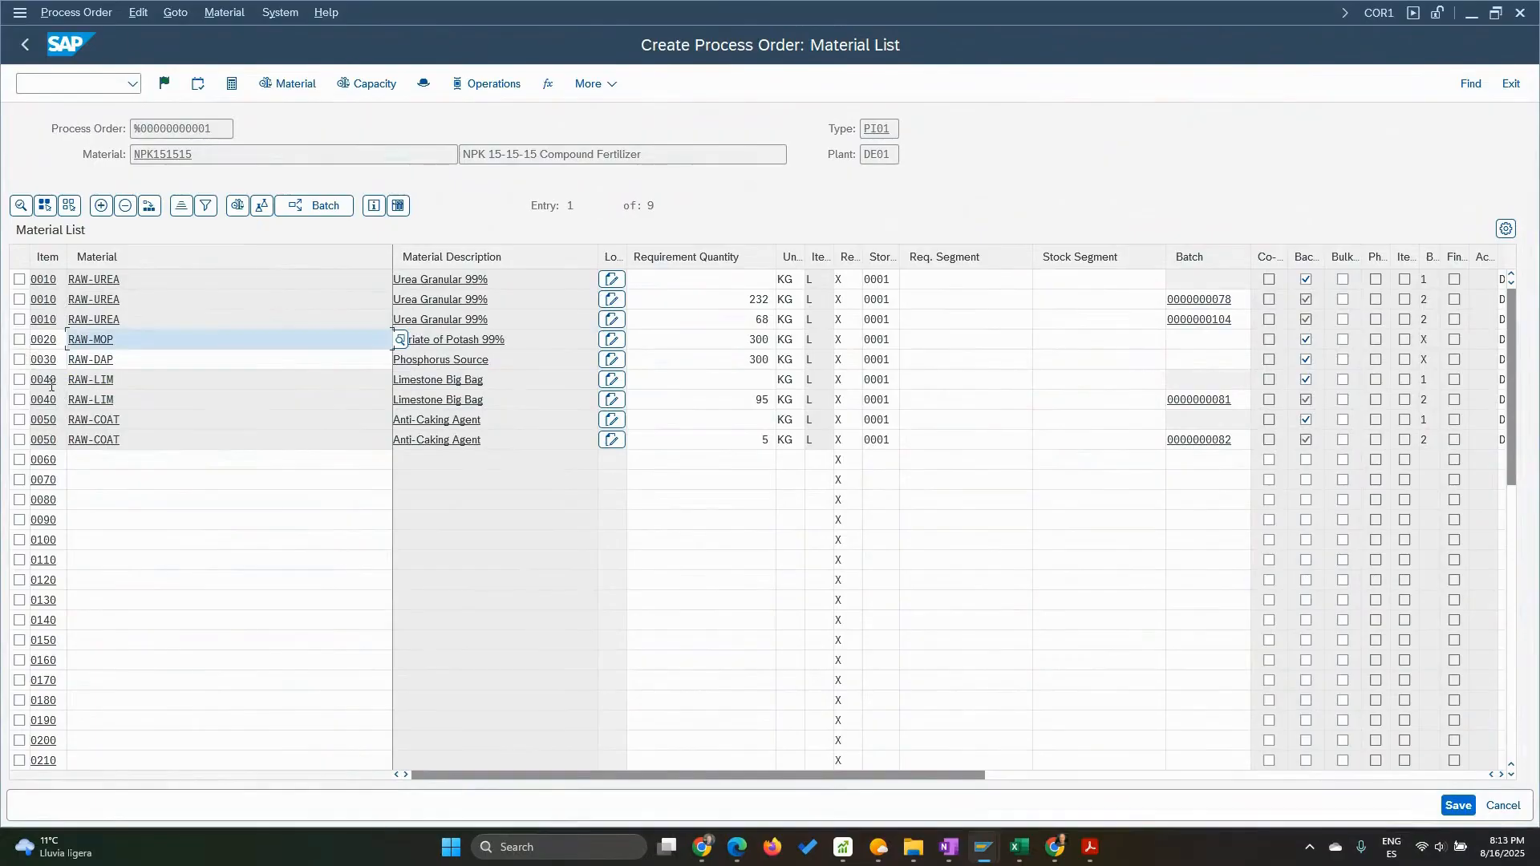
{"action": "left_click", "coordinate": [19, 339]}
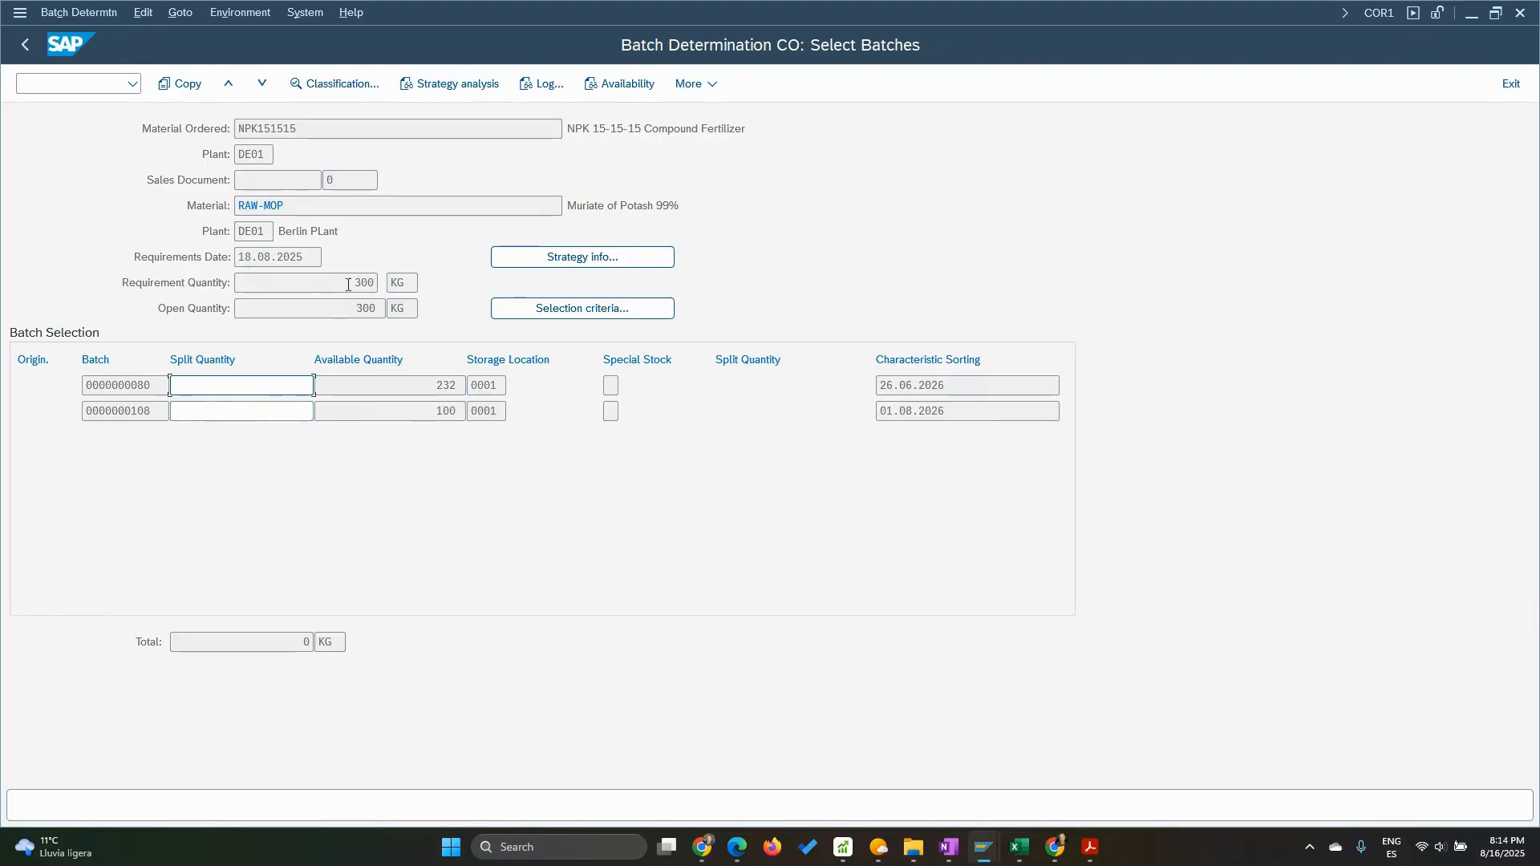
{"action": "left_click_drag", "start_coordinate": [350, 284], "coordinate": [378, 284]}
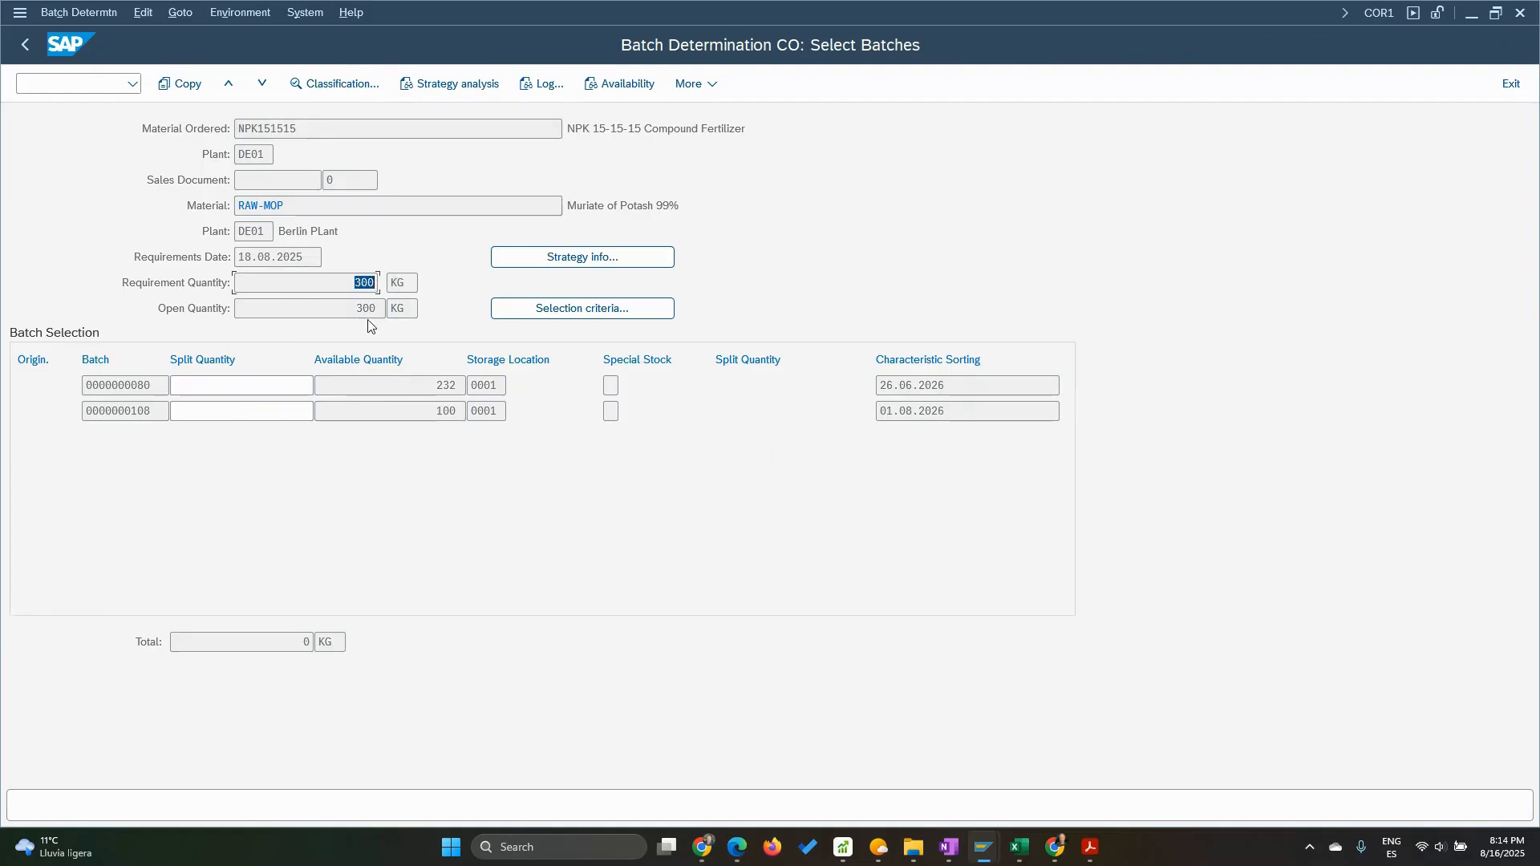
{"action": "left_click", "coordinate": [289, 387]}
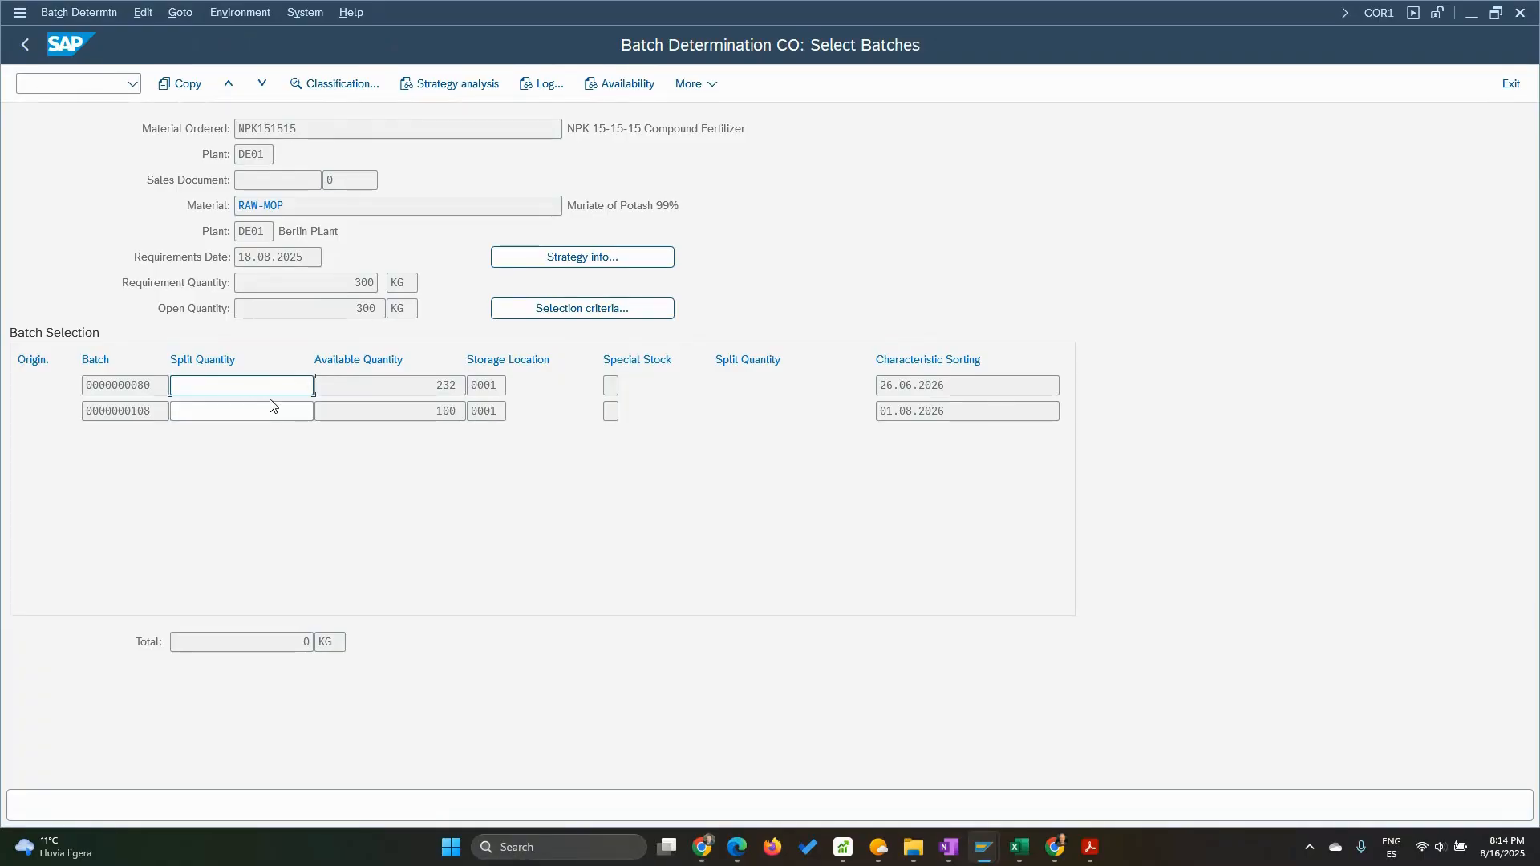
{"action": "type", "text": "232"}
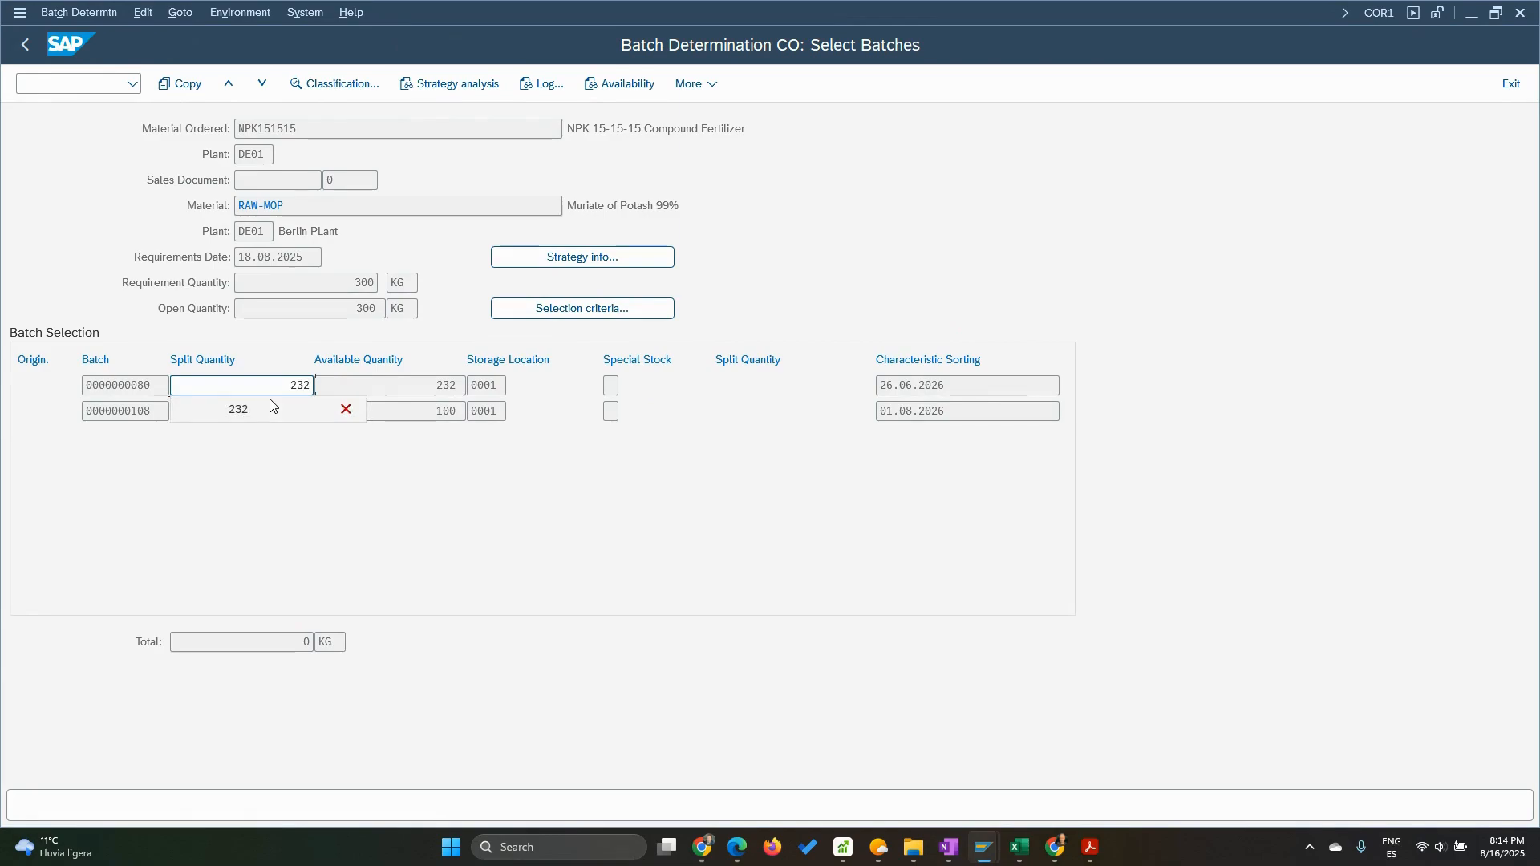
{"action": "left_click", "coordinate": [266, 416]}
{"action": "left_click", "coordinate": [287, 416]}
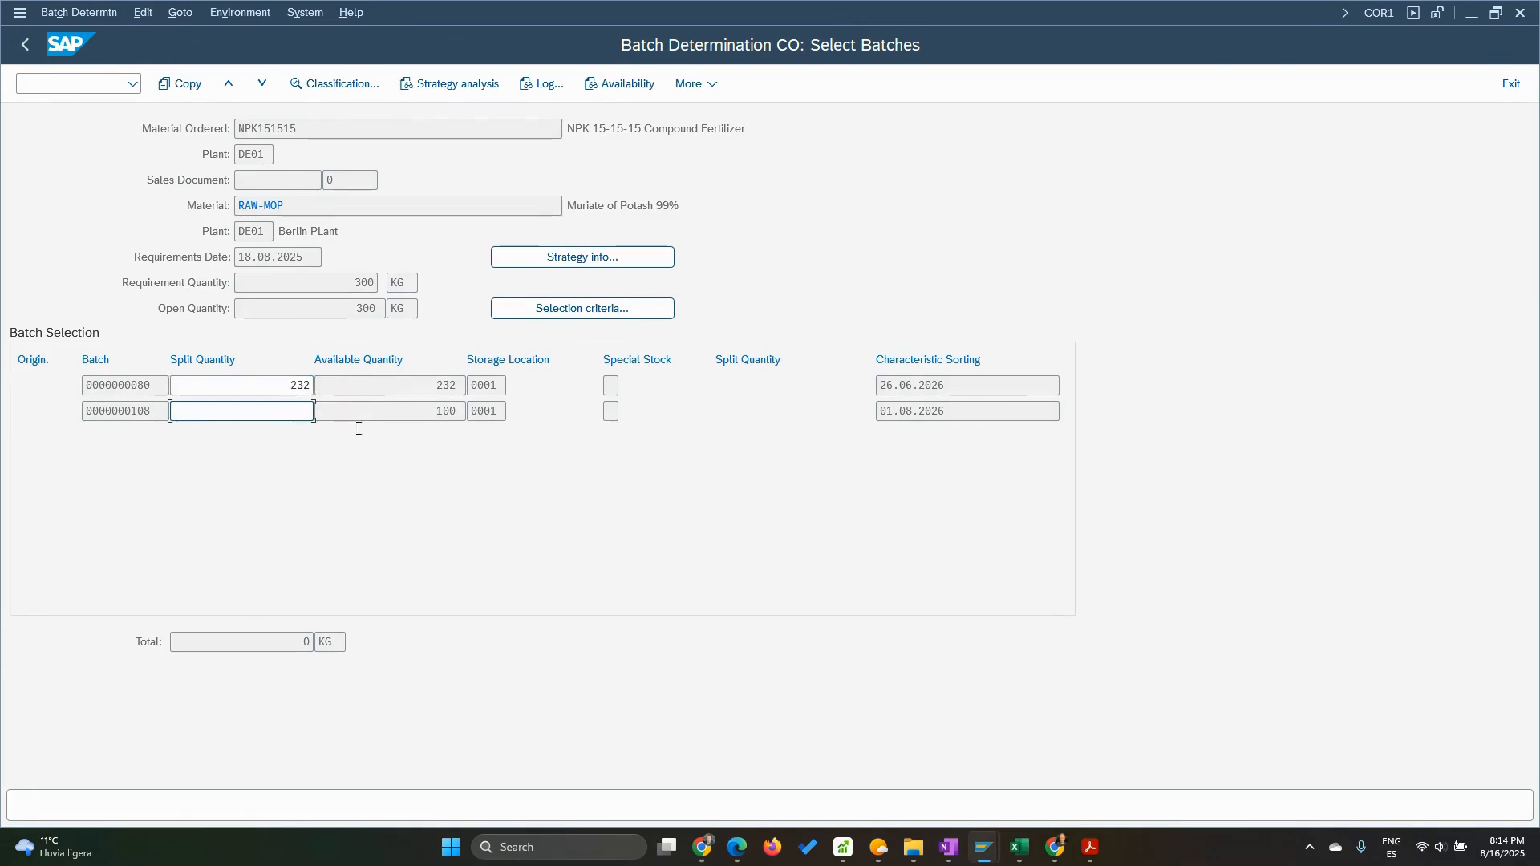
{"action": "key", "text": "BackSpace"}
{"action": "type", "text": "68"}
Compare the characteristic sorting dates of the two RAW-MOP batches and copy the batch split into the order
{"action": "left_click_drag", "start_coordinate": [947, 410], "coordinate": [847, 382]}
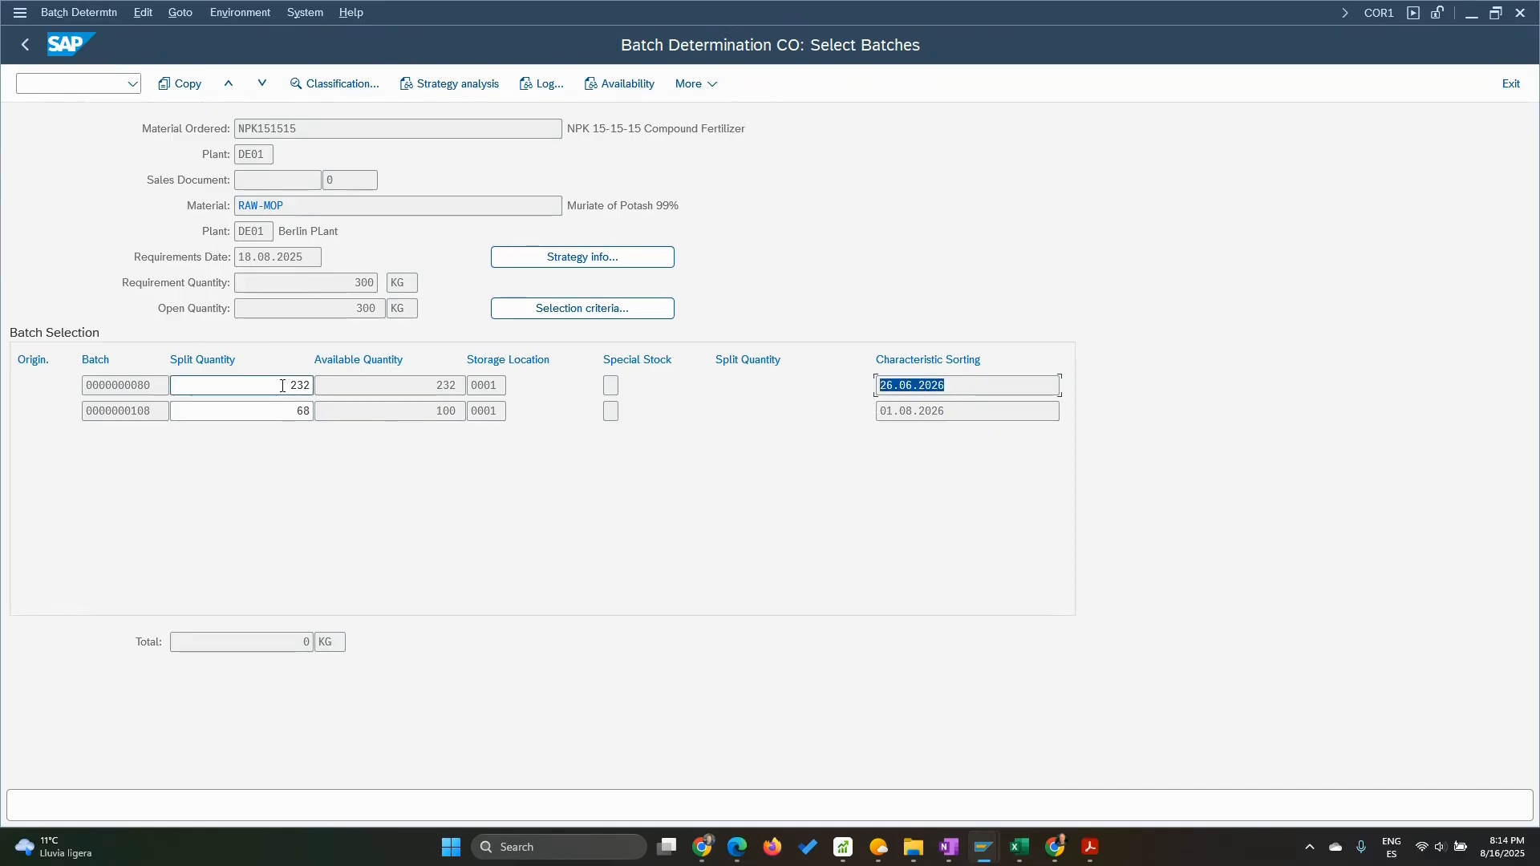
{"action": "left_click_drag", "start_coordinate": [223, 383], "coordinate": [332, 385]}
{"action": "key", "text": "Tab"}
{"action": "left_click_drag", "start_coordinate": [948, 411], "coordinate": [833, 412]}
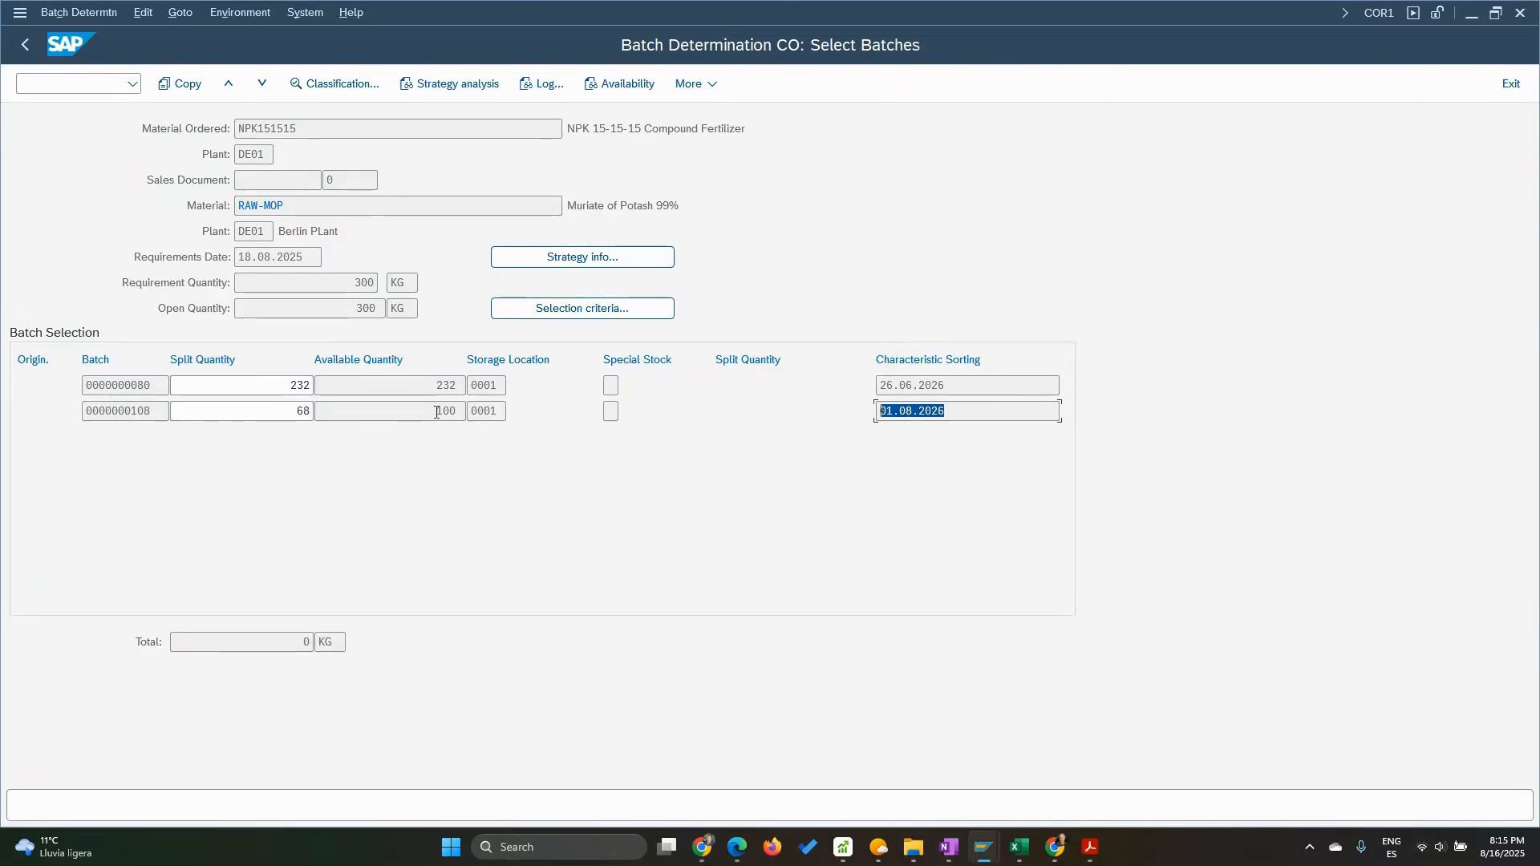
{"action": "left_click", "coordinate": [183, 83]}
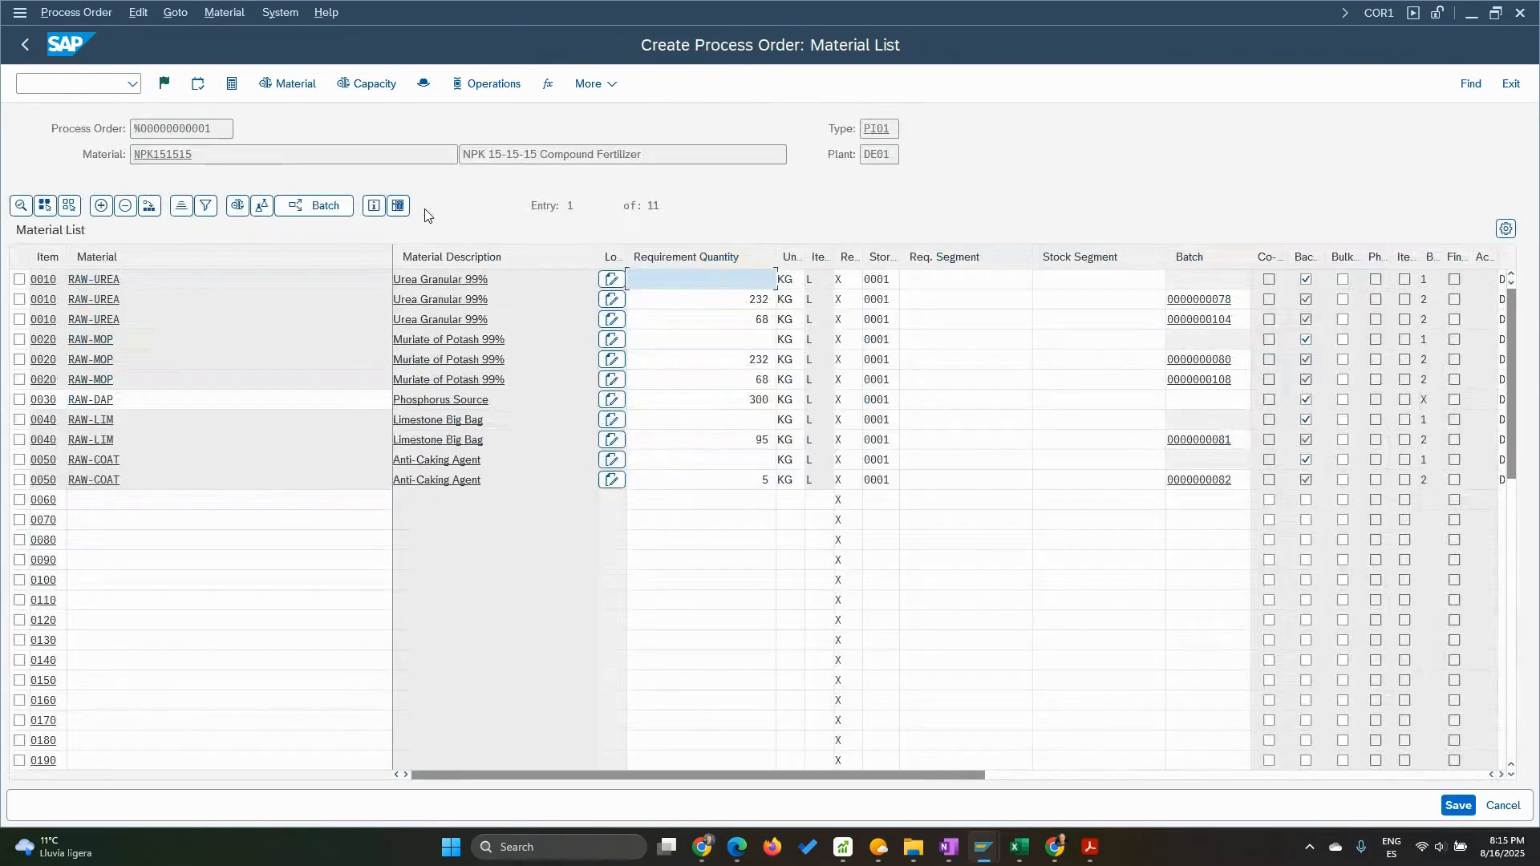
Run batch determination for RAW-DAP, check the available batch quantity against the requirement and leave without assigning a batch
{"action": "left_click", "coordinate": [19, 399]}
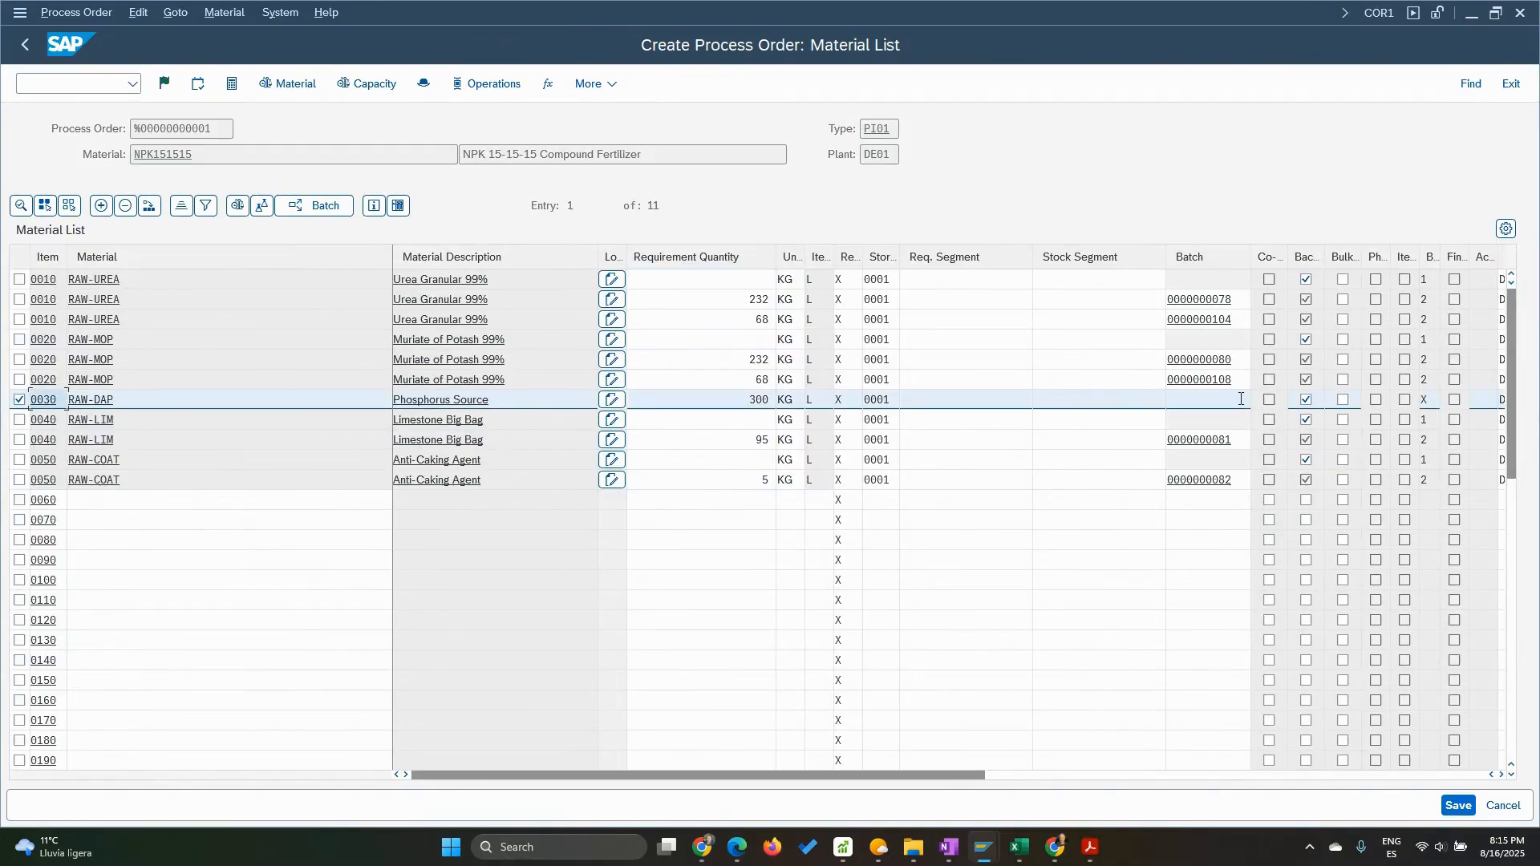
{"action": "left_click", "coordinate": [270, 206]}
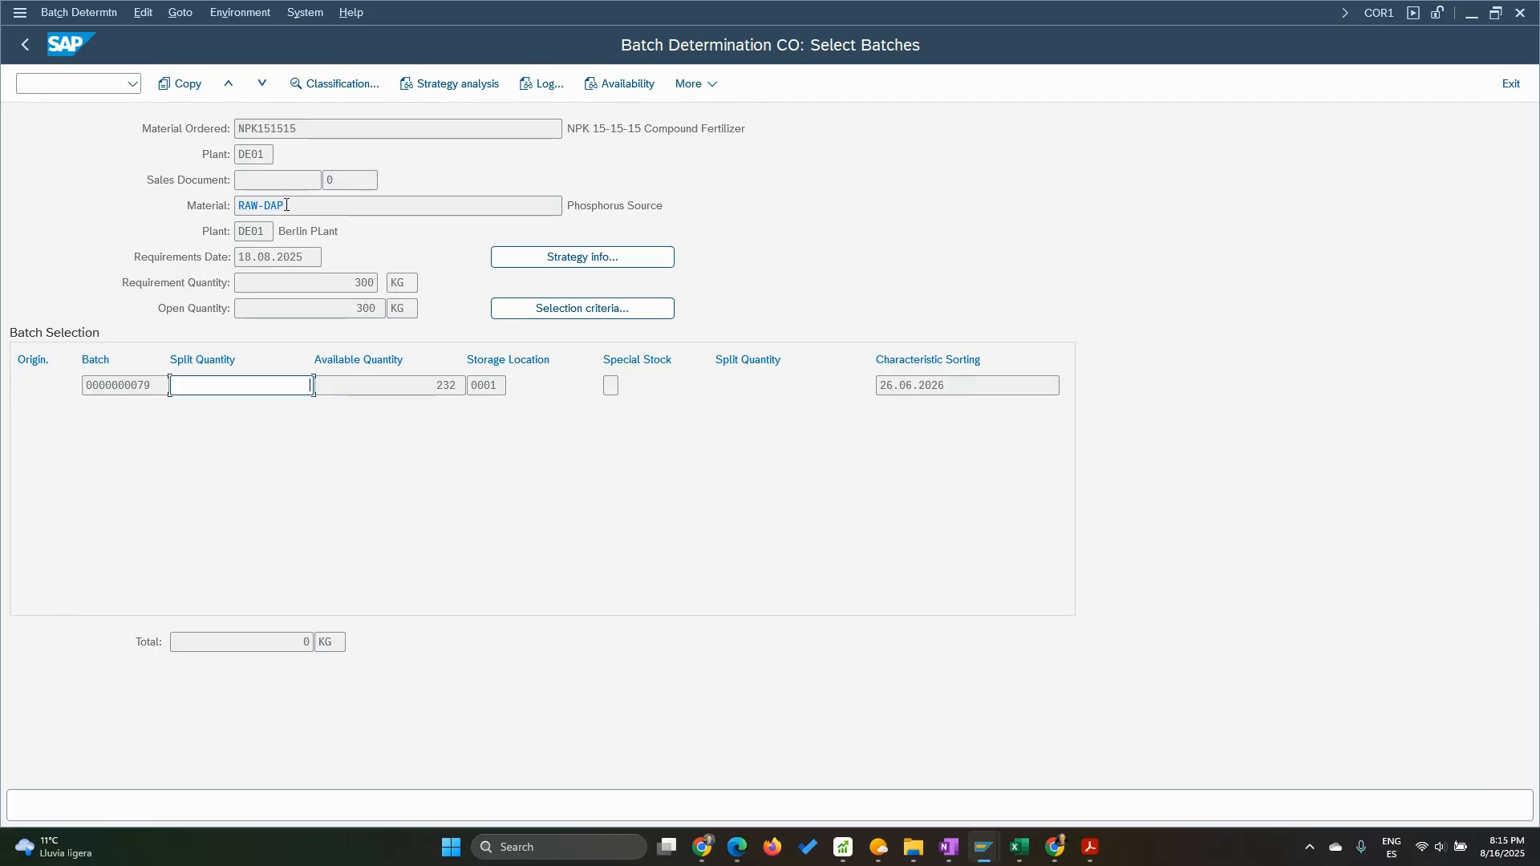
{"action": "left_click_drag", "start_coordinate": [287, 205], "coordinate": [177, 210]}
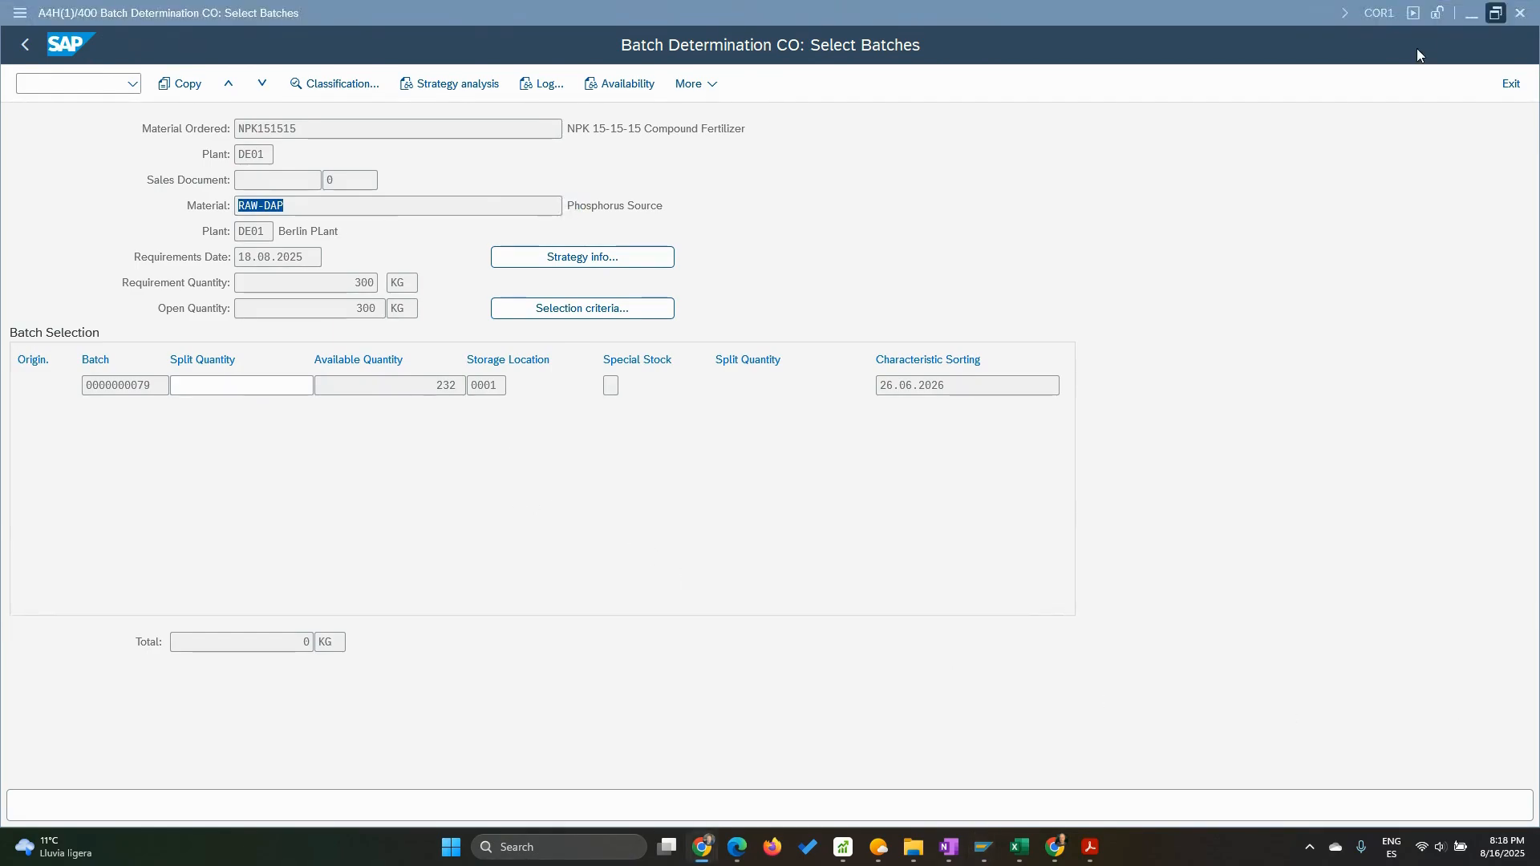
{"action": "left_click", "coordinate": [25, 50]}
{"action": "left_click", "coordinate": [26, 45]}
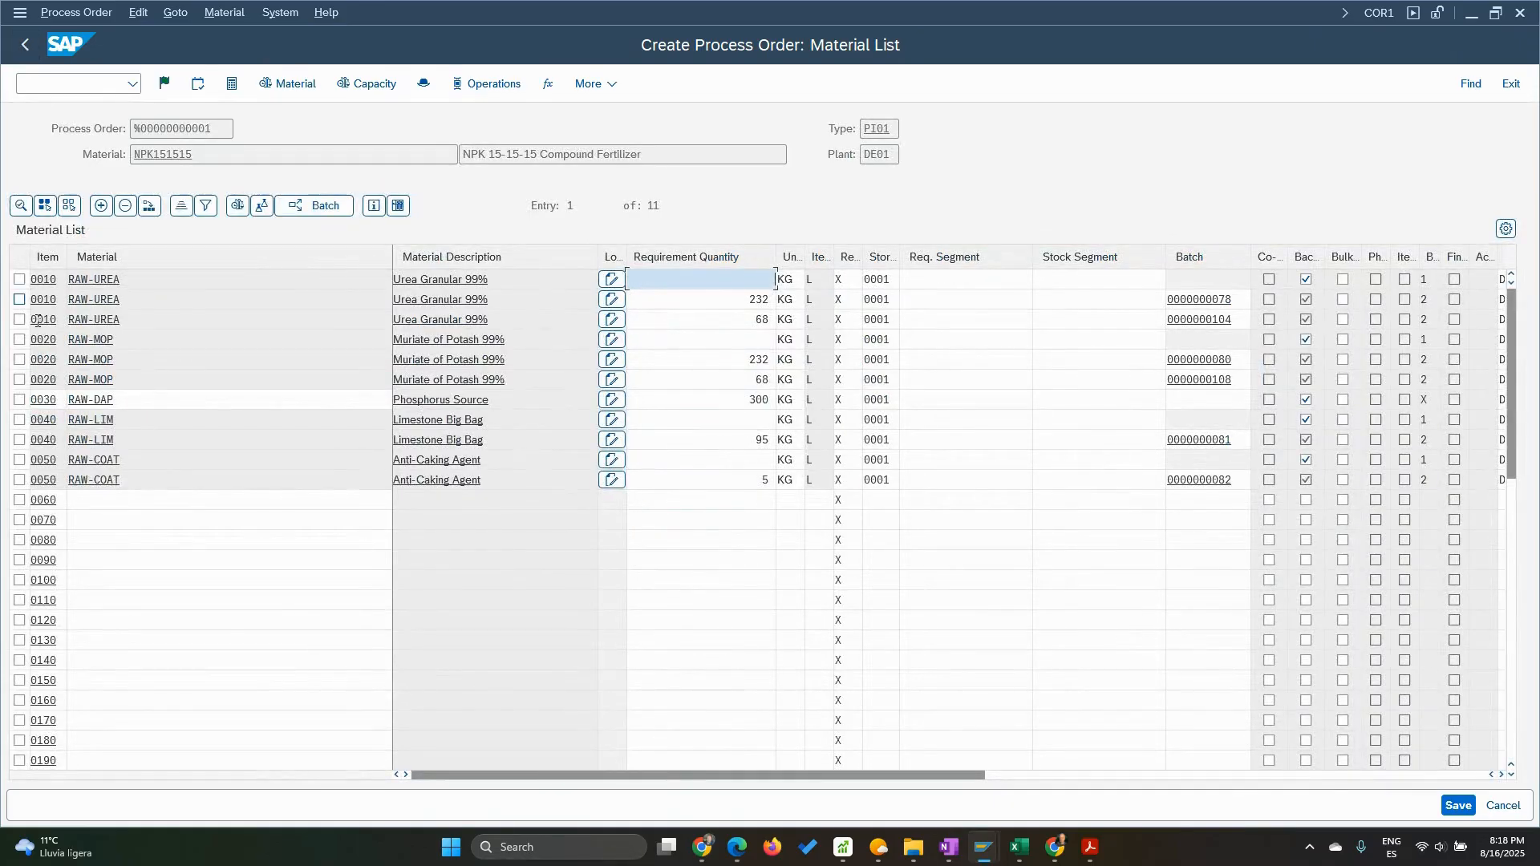
{"action": "left_click", "coordinate": [19, 400]}
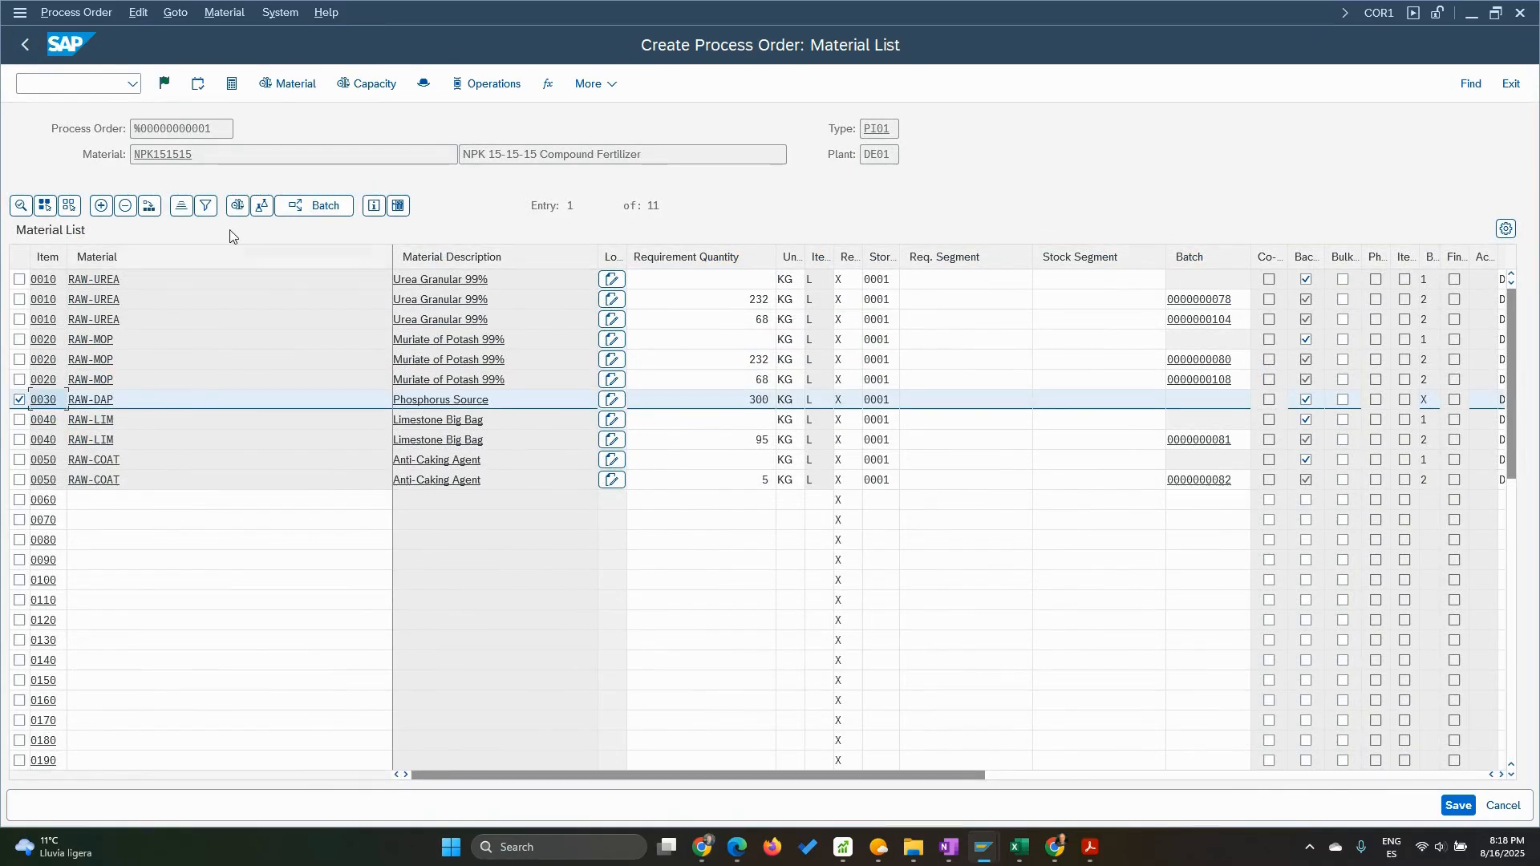
{"action": "left_click", "coordinate": [261, 206]}
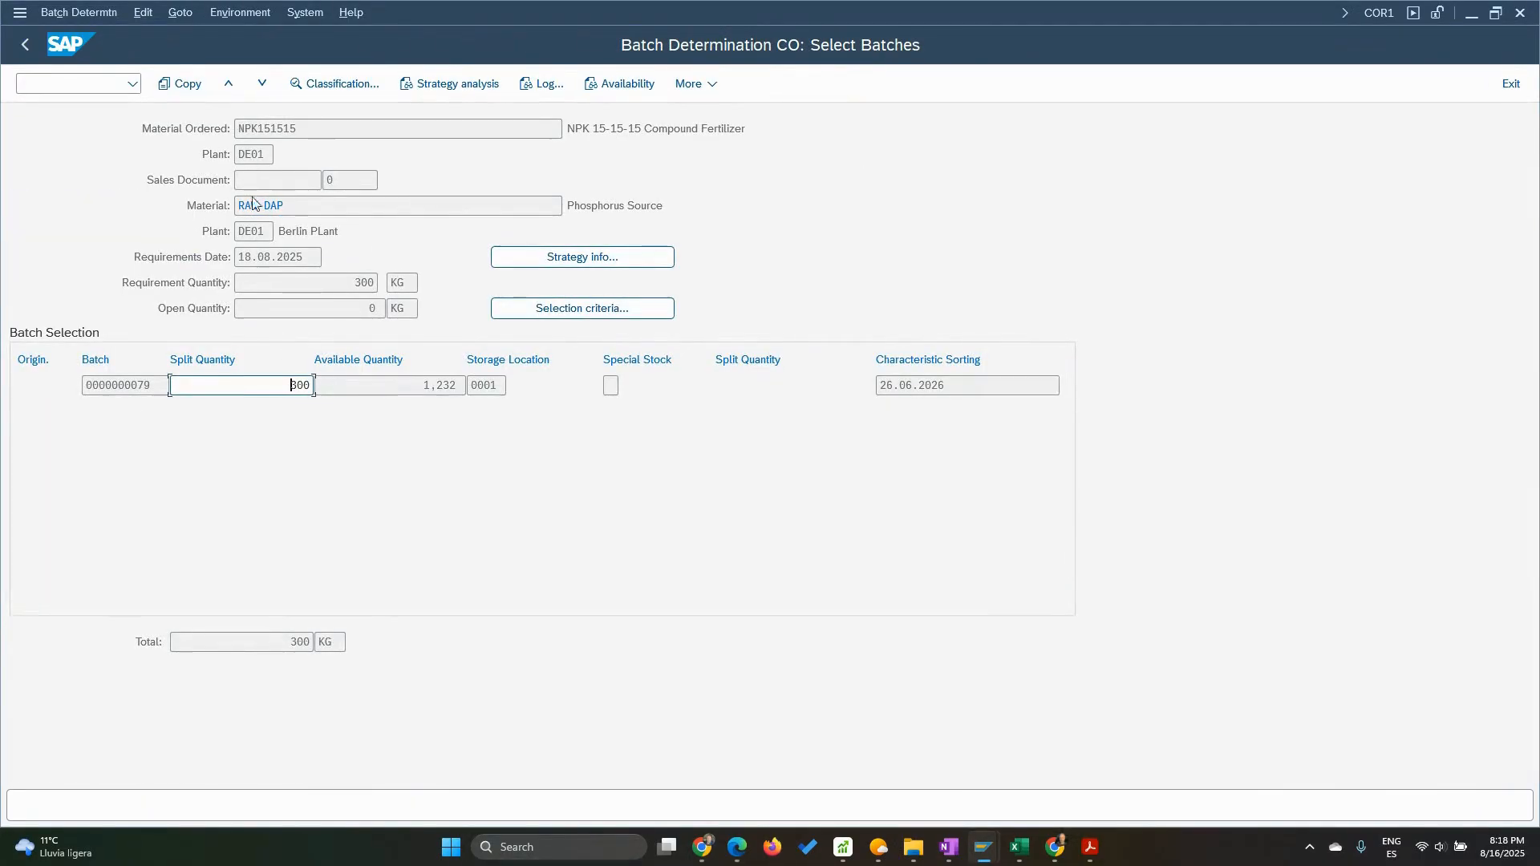
{"action": "left_click", "coordinate": [166, 89]}
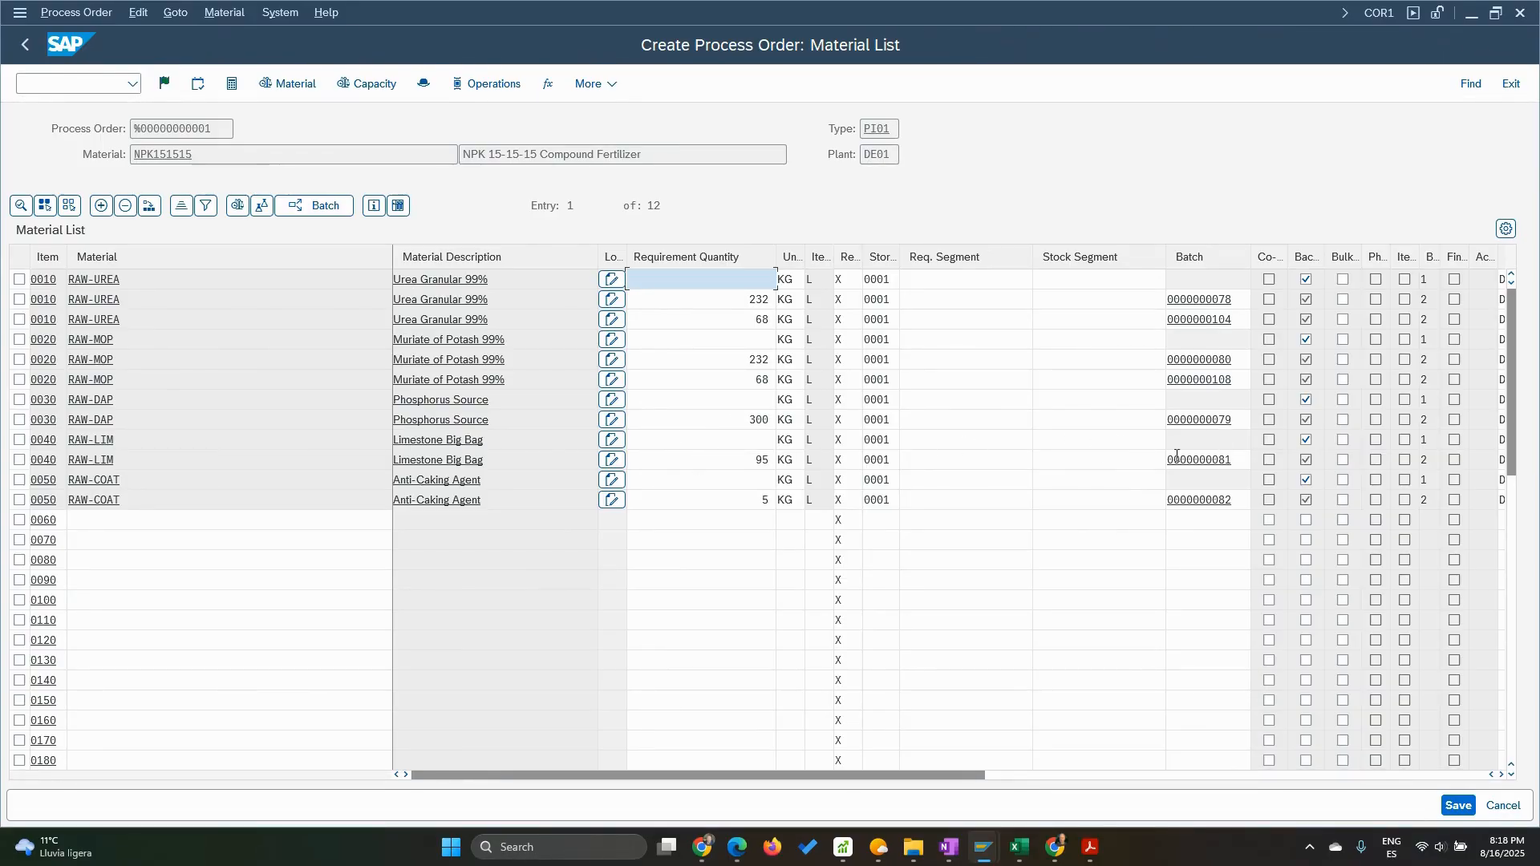
{"action": "left_click_drag", "start_coordinate": [739, 419], "coordinate": [783, 420]}
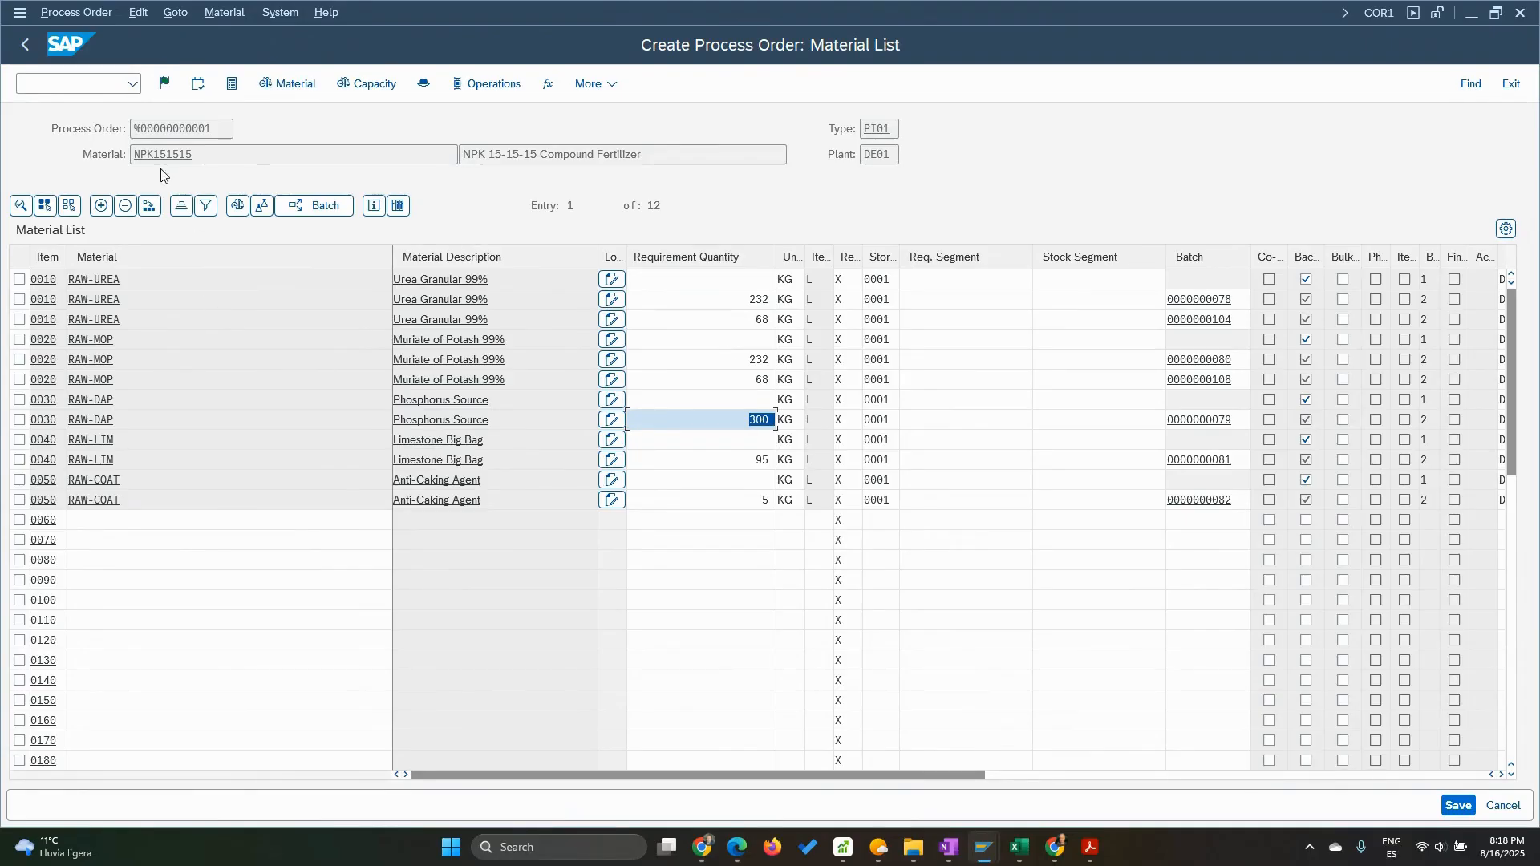
Release the process order from the material list and accept the batch classification for NPK151515 without entering characteristic values
{"action": "left_click", "coordinate": [165, 85]}
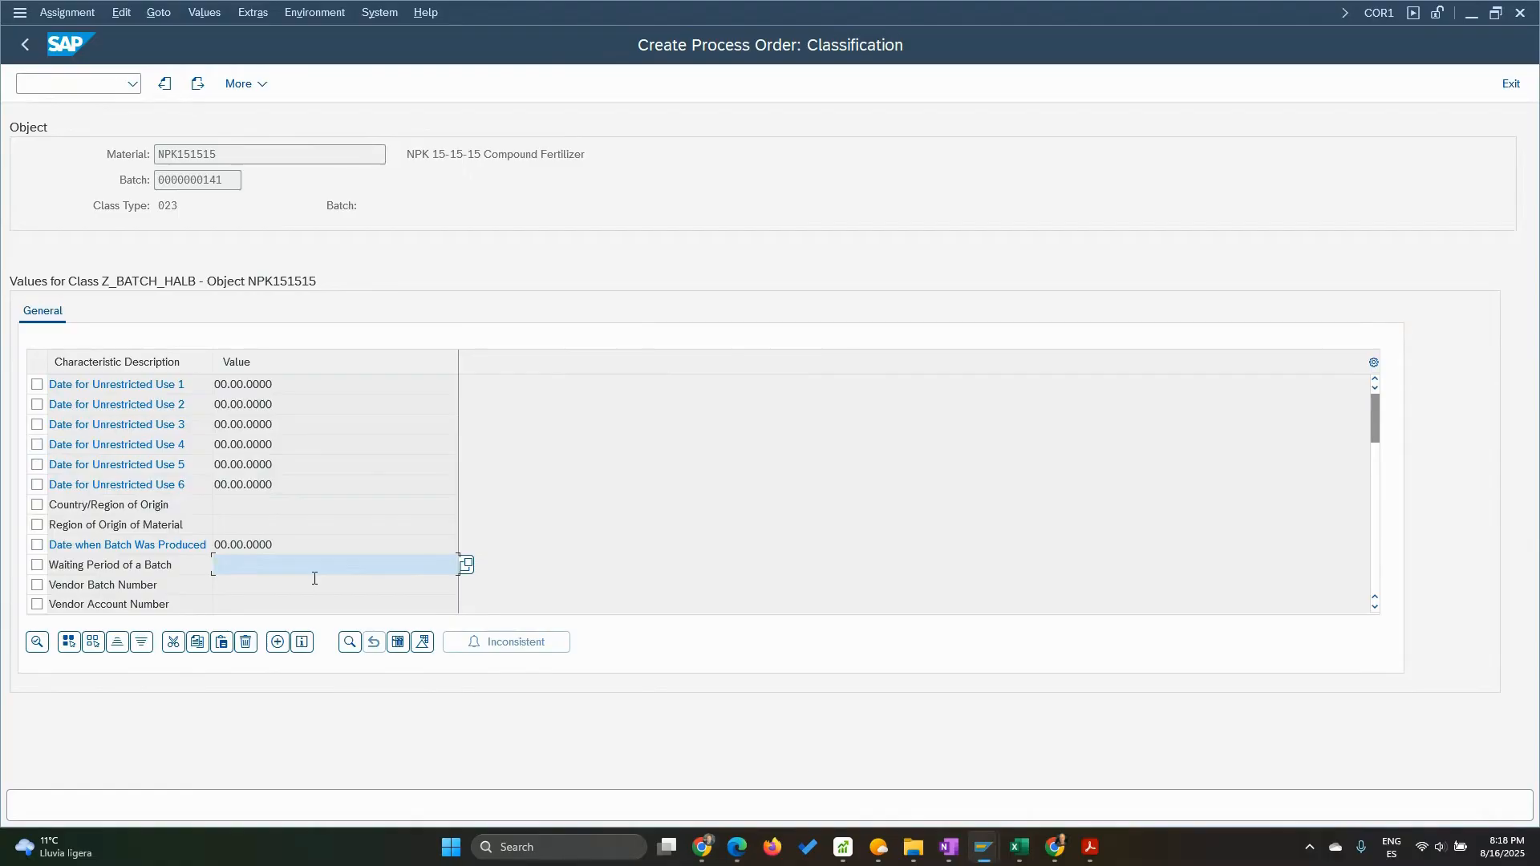
{"action": "key", "text": "Return"}
{"action": "left_click", "coordinate": [197, 83]}
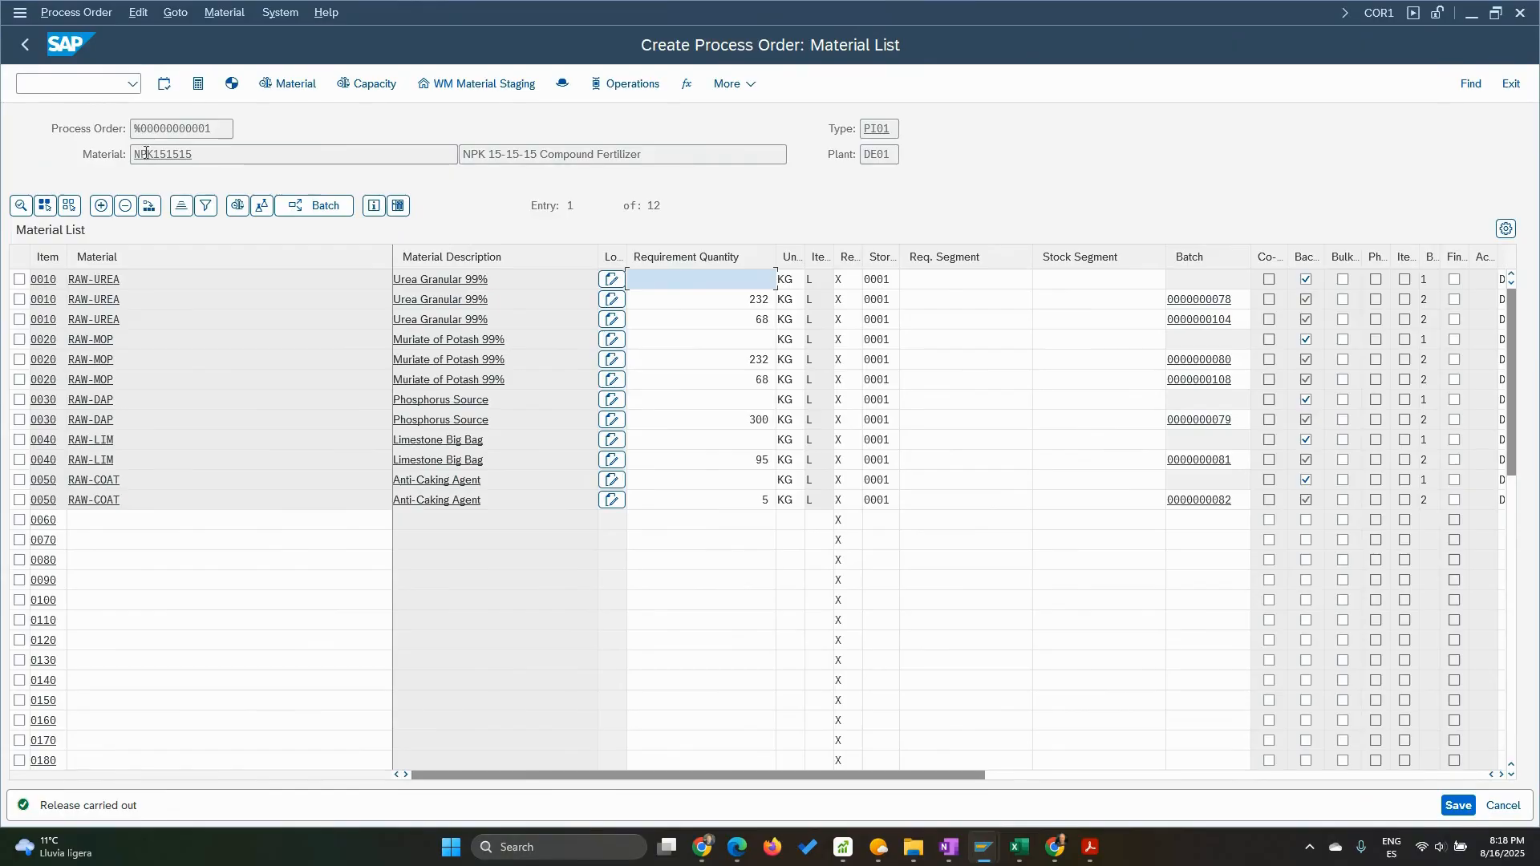
{"action": "double_click", "coordinate": [197, 154]}
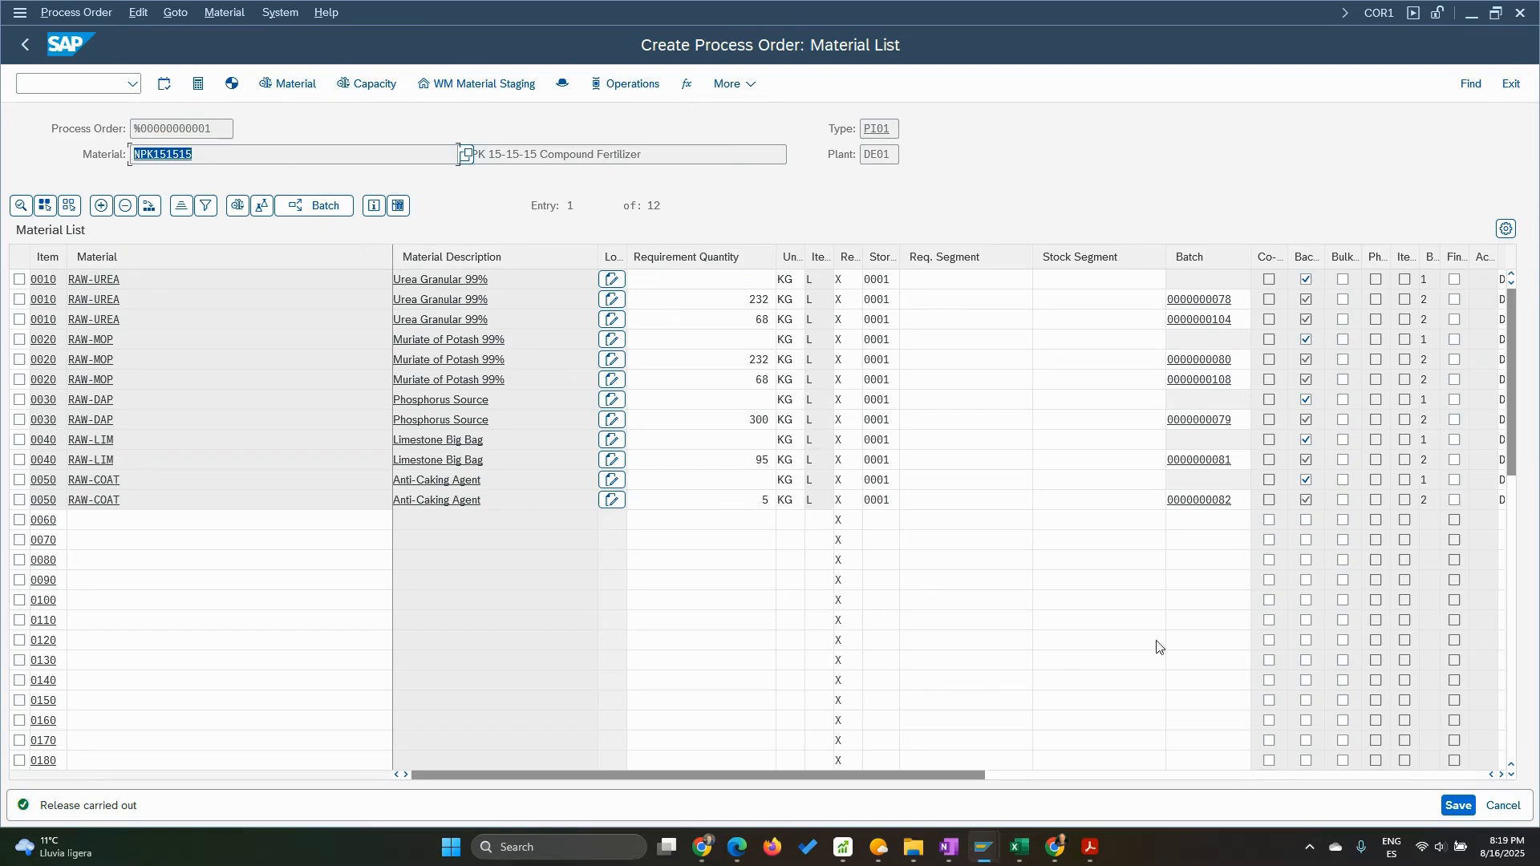
Save the released process order and select its order number in the details of the creation message
{"action": "left_click", "coordinate": [1456, 806]}
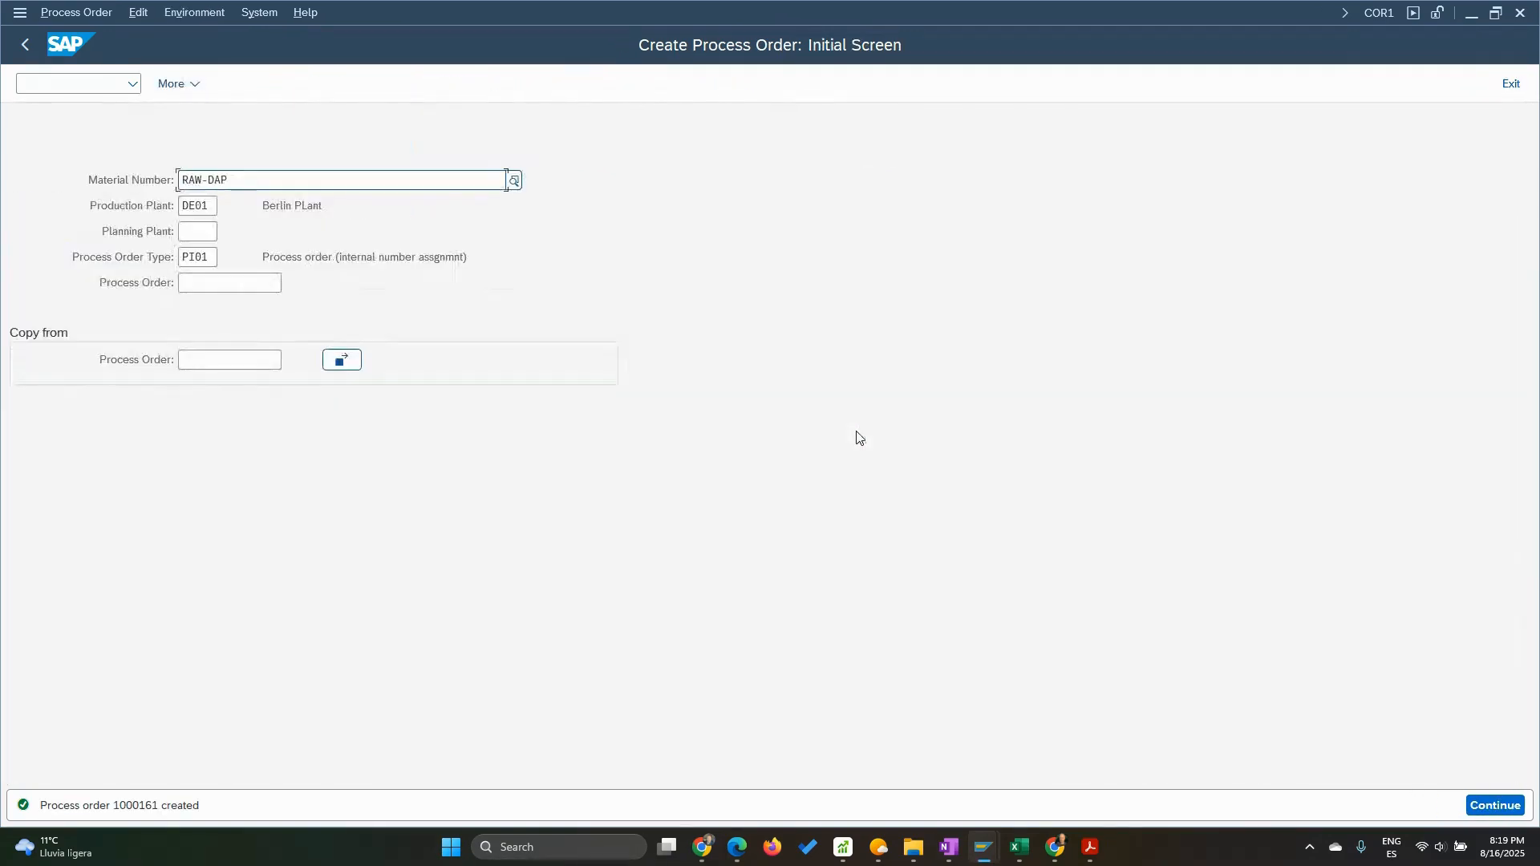
{"action": "double_click", "coordinate": [139, 806]}
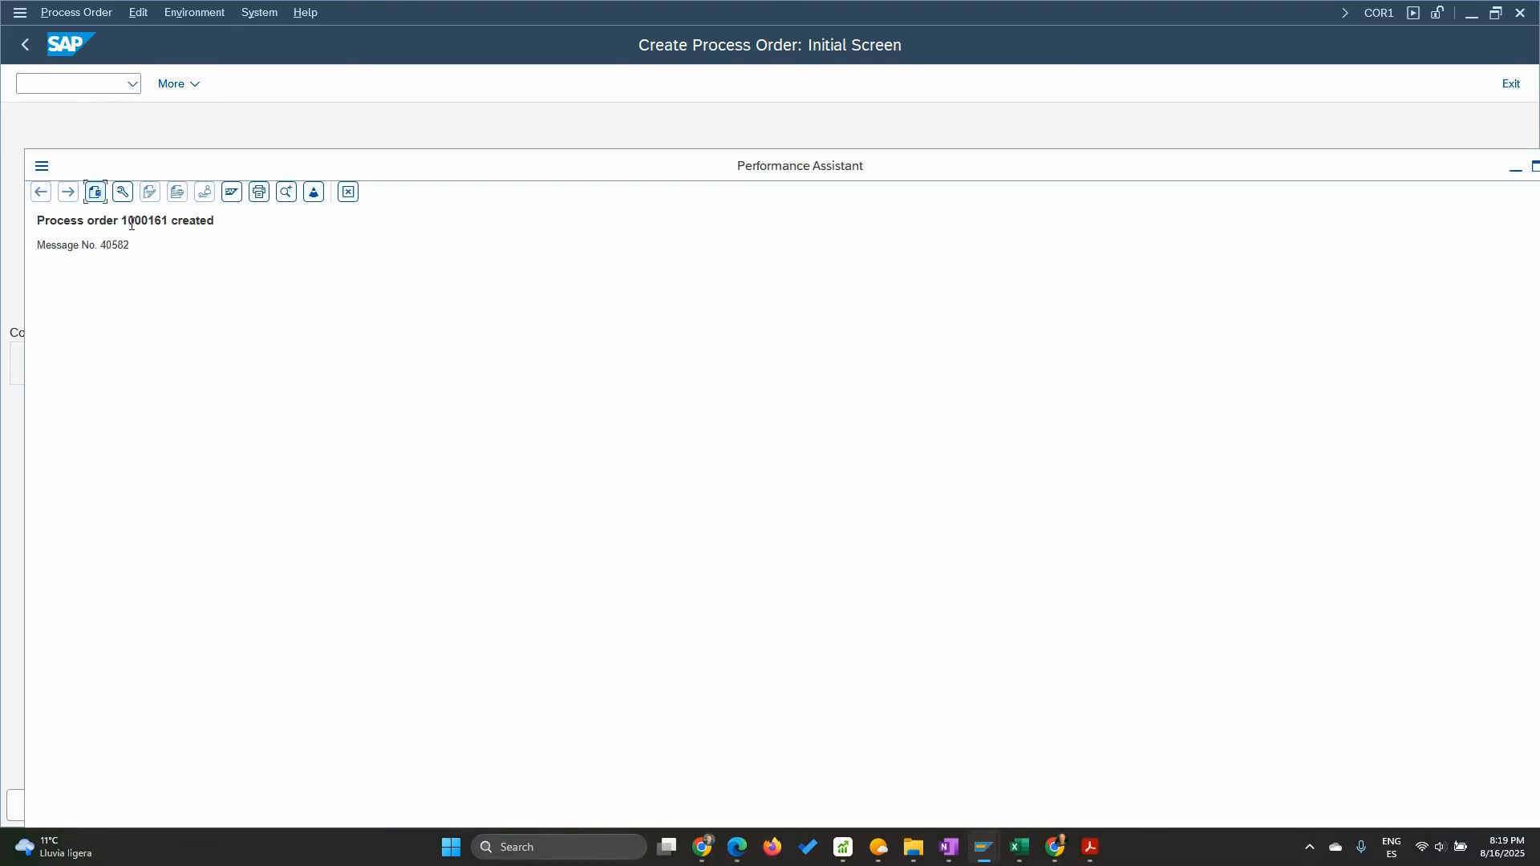
{"action": "left_click_drag", "start_coordinate": [124, 218], "coordinate": [169, 225]}
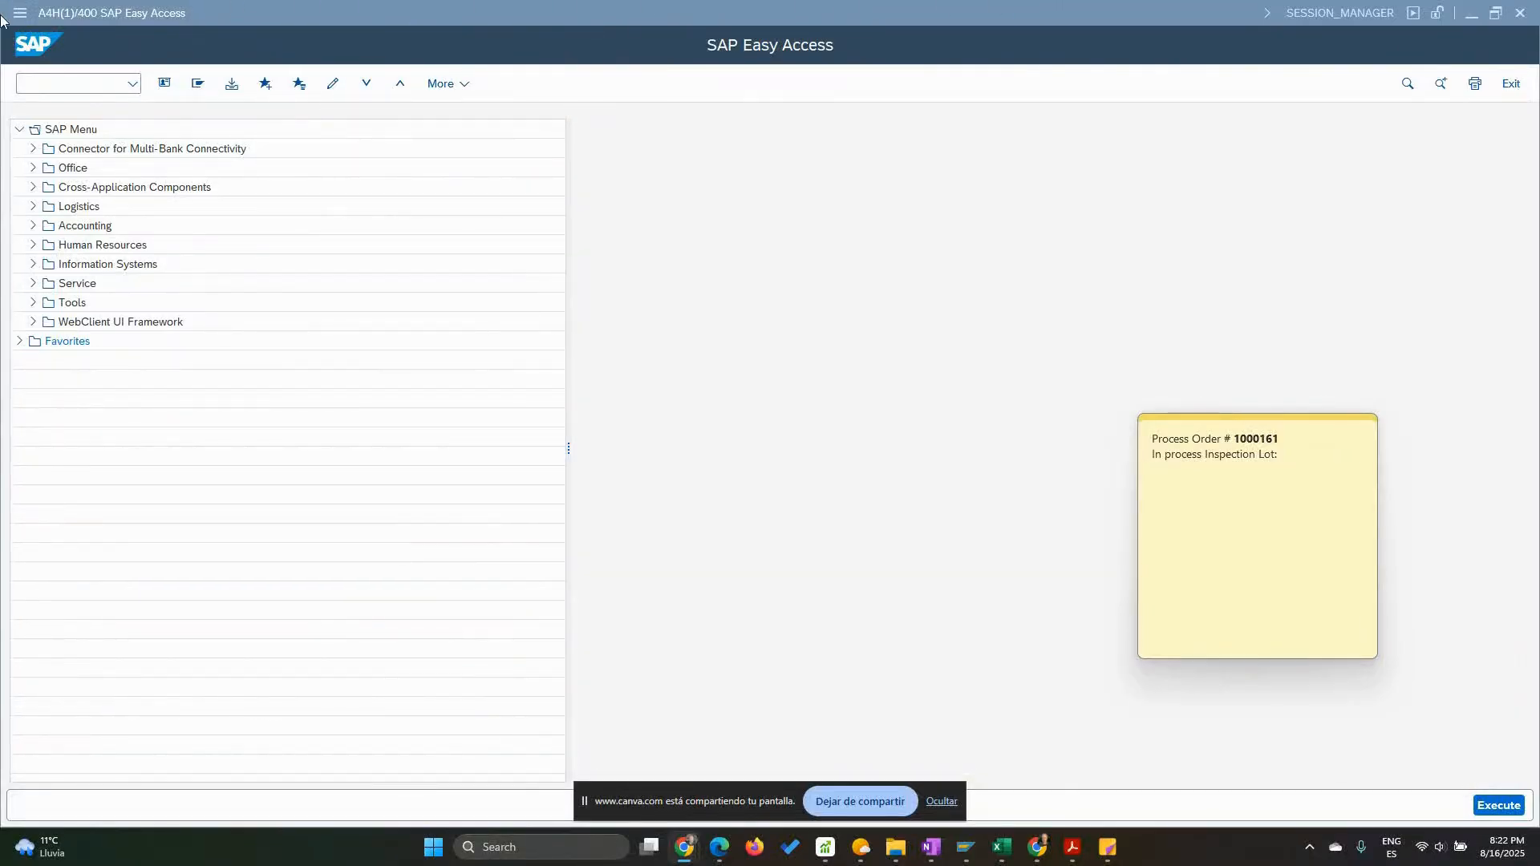
Open transaction QA32 and list the inspection lots without a usage decision for plant DE01 with lot origin 03 (Production)
{"action": "left_click", "coordinate": [74, 89]}
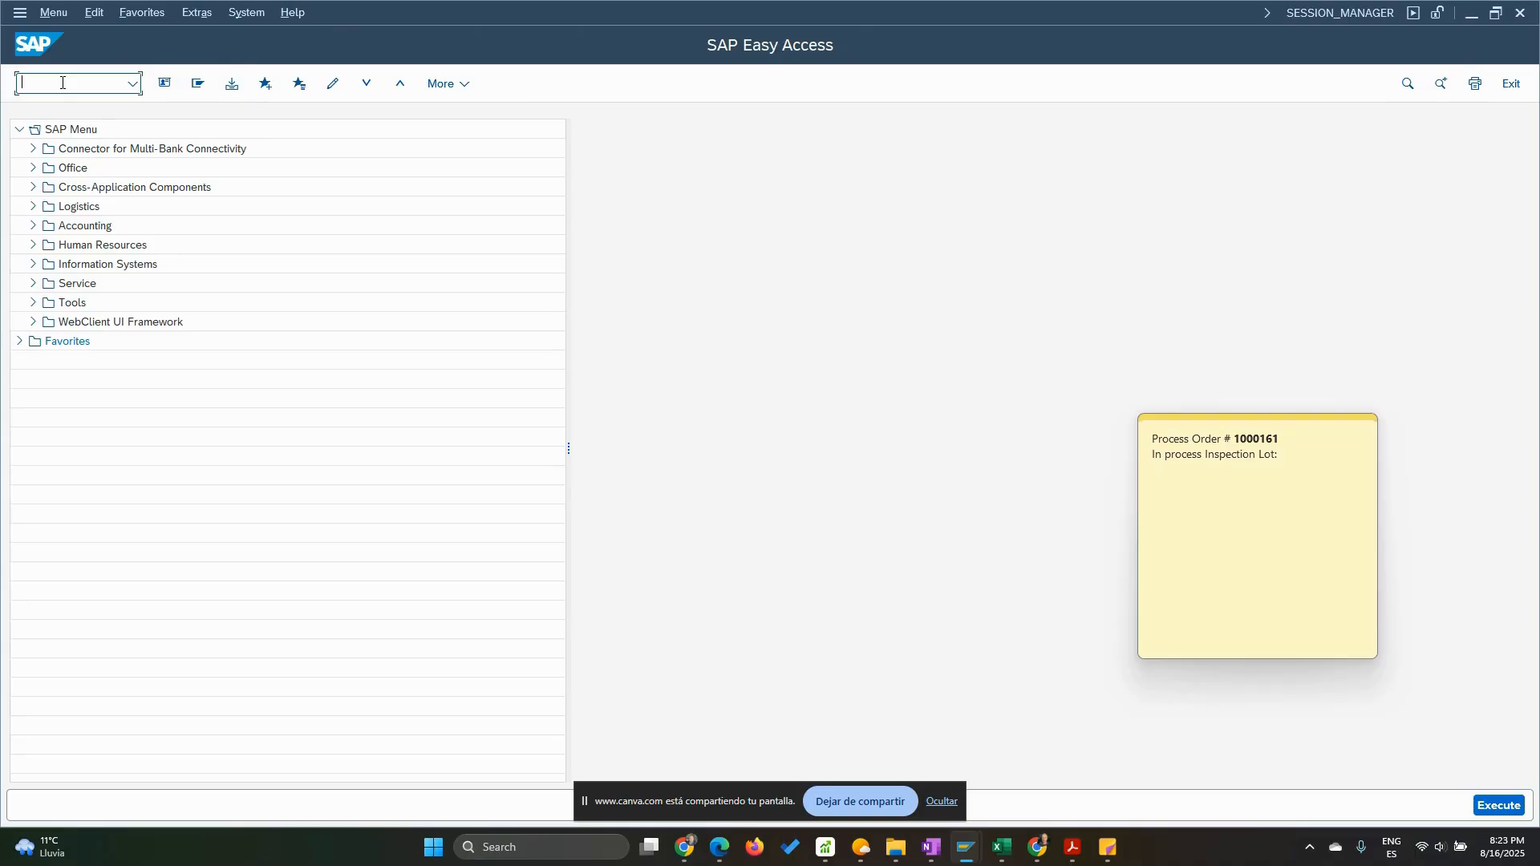
{"action": "type", "text": "a32"}
{"action": "key", "text": "Return"}
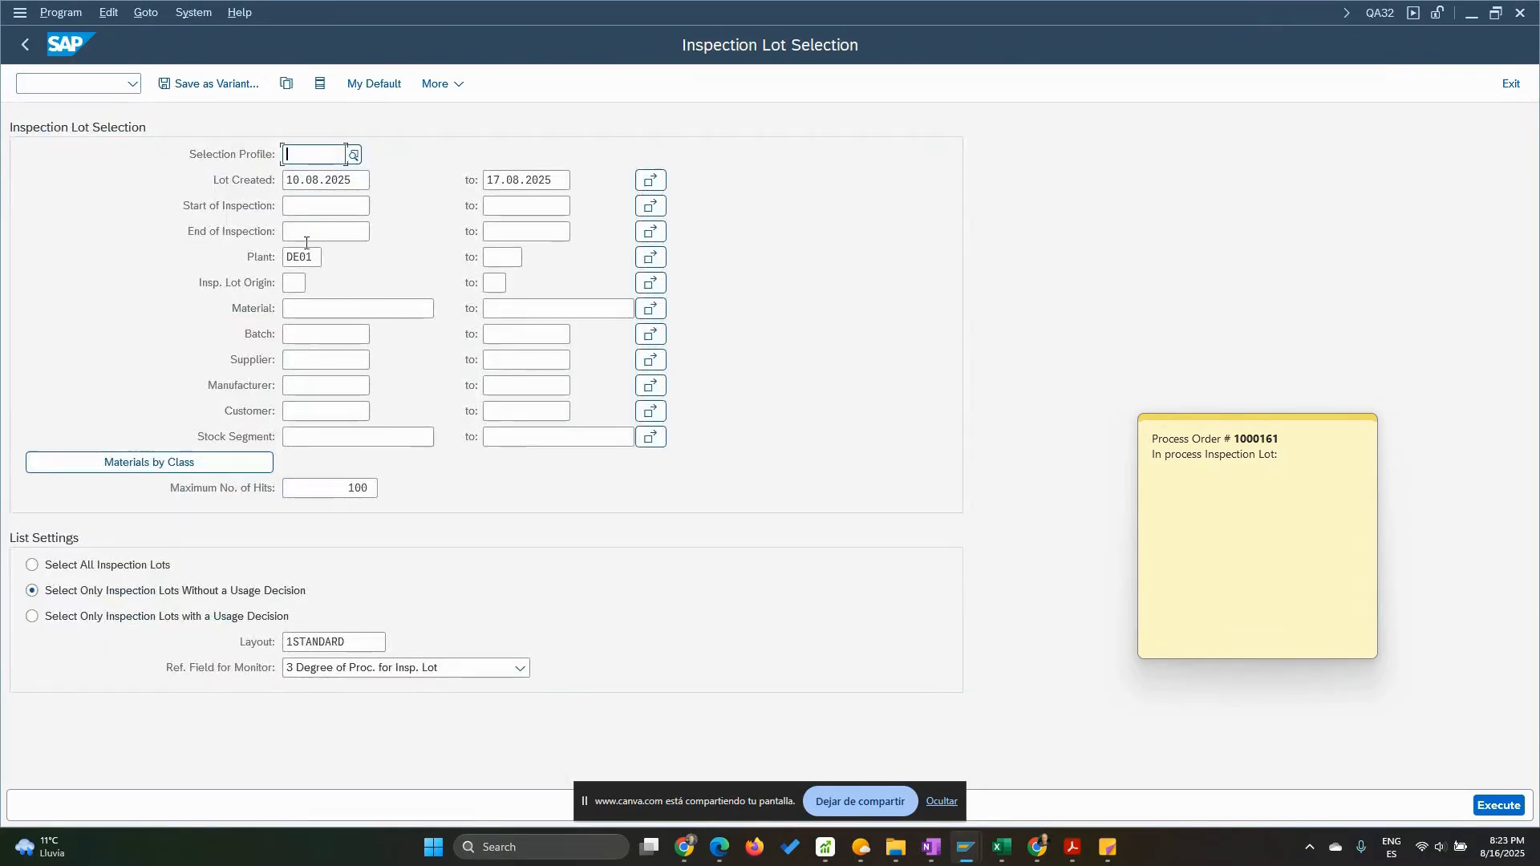
{"action": "left_click", "coordinate": [313, 306]}
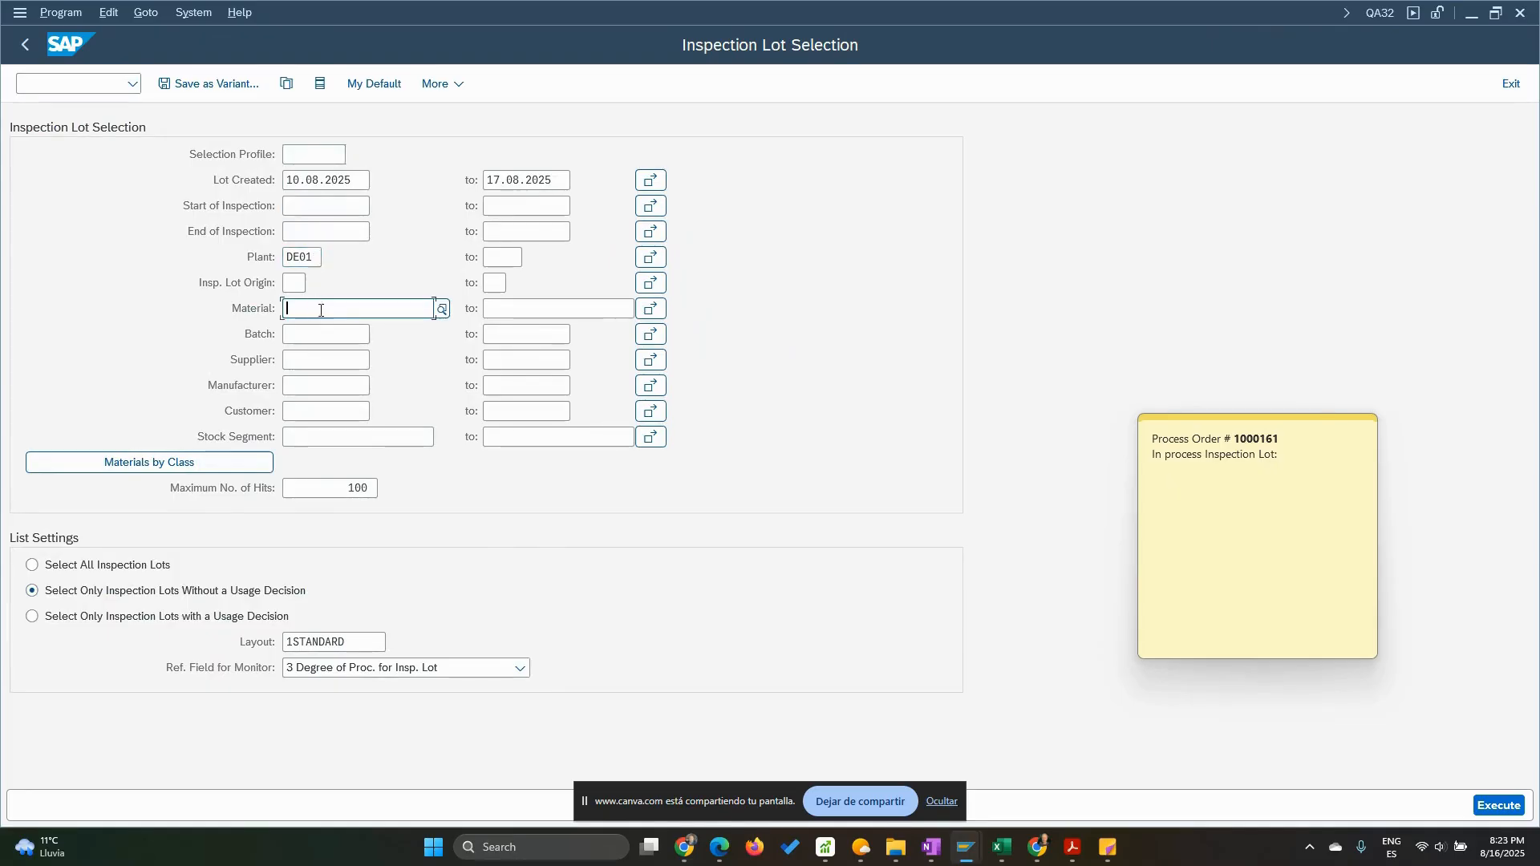
{"action": "left_click", "coordinate": [297, 285]}
{"action": "type", "text": "03"}
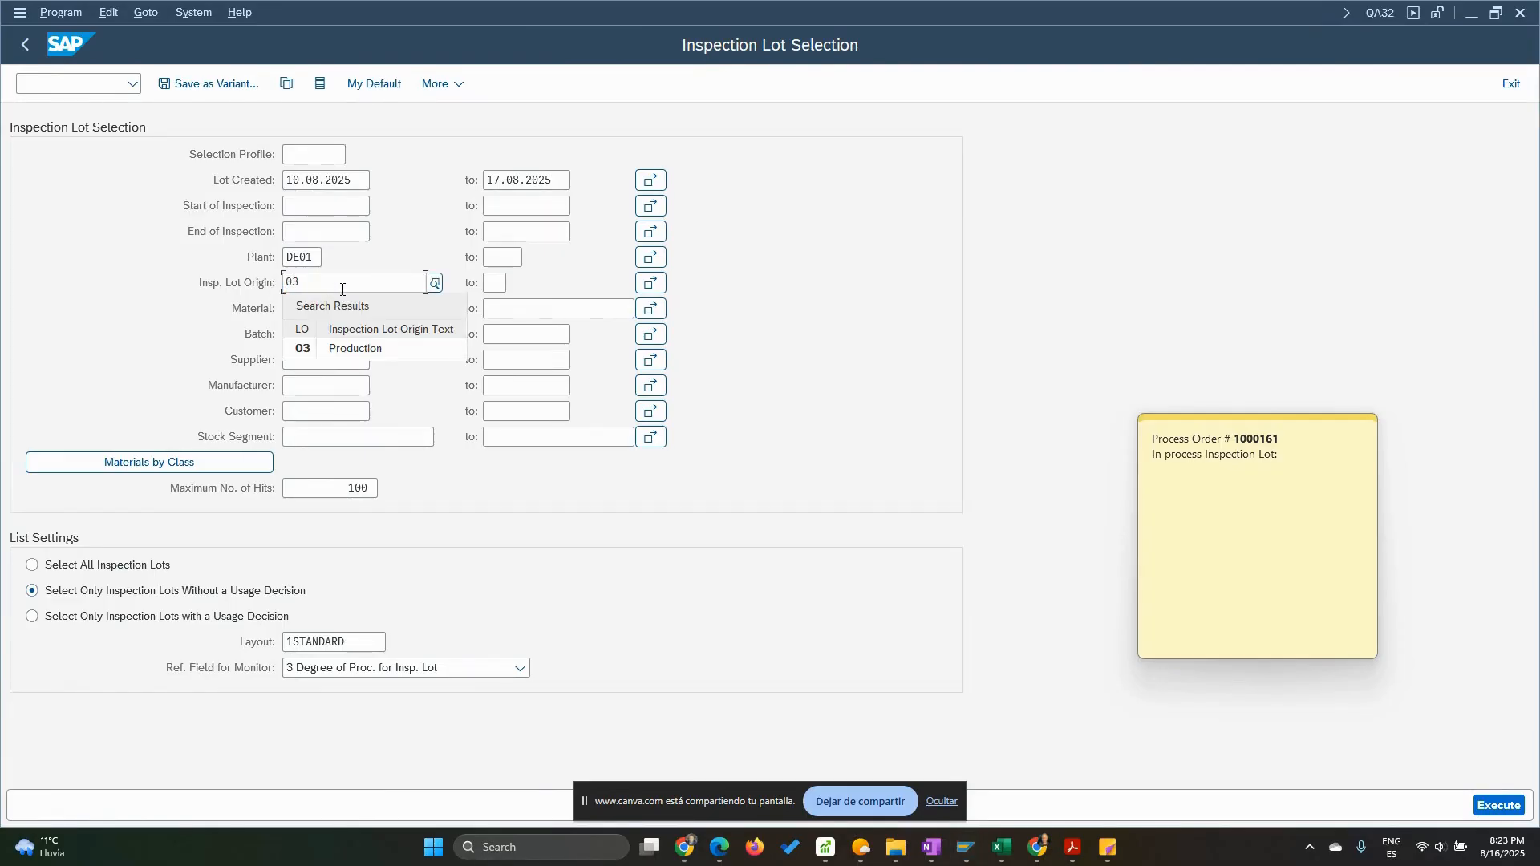
{"action": "left_click", "coordinate": [330, 350]}
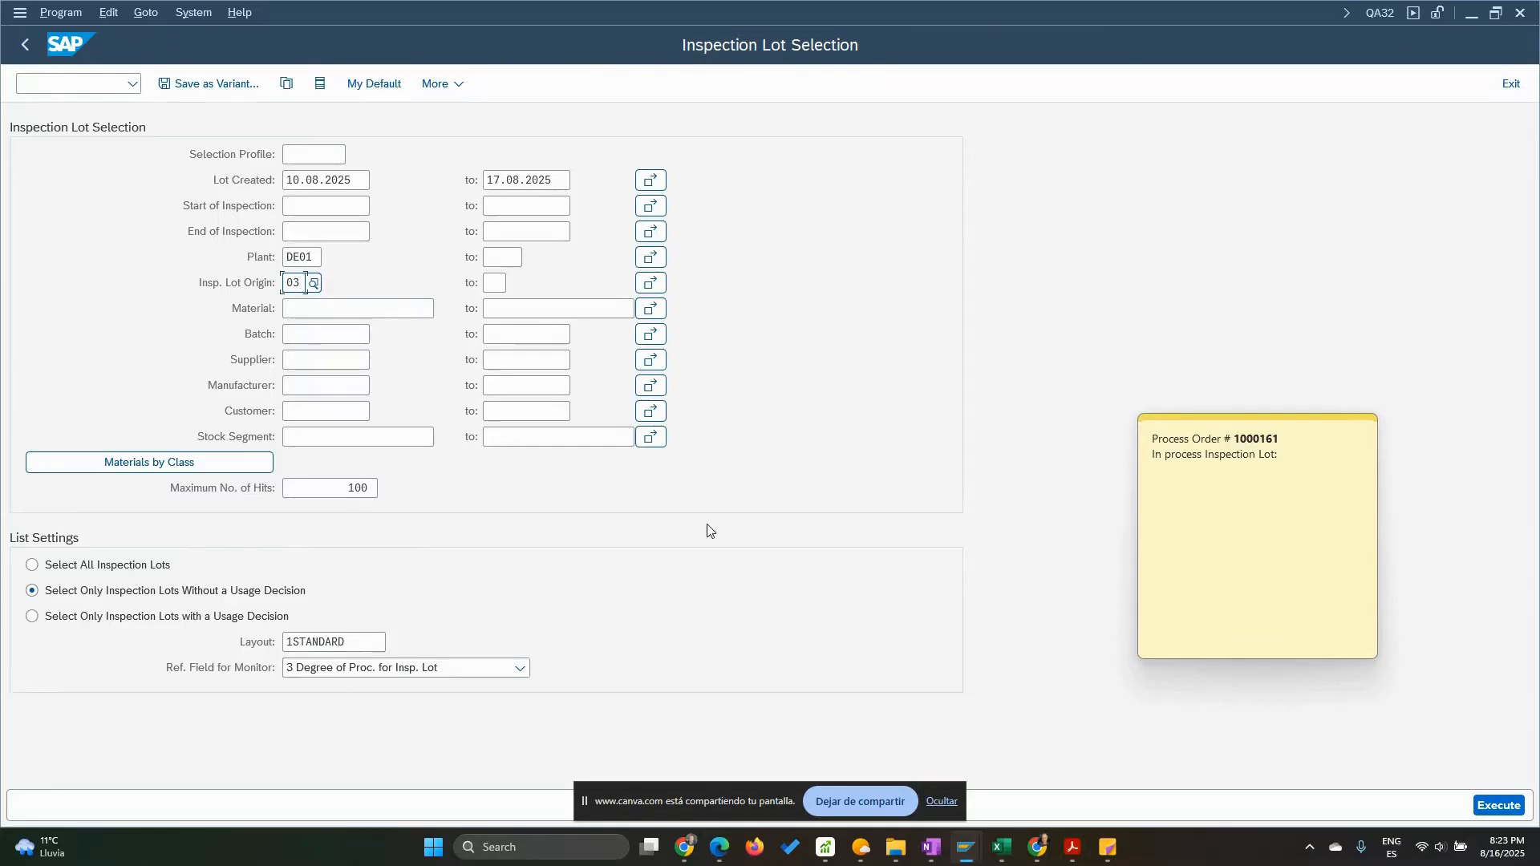
{"action": "left_click", "coordinate": [1488, 809]}
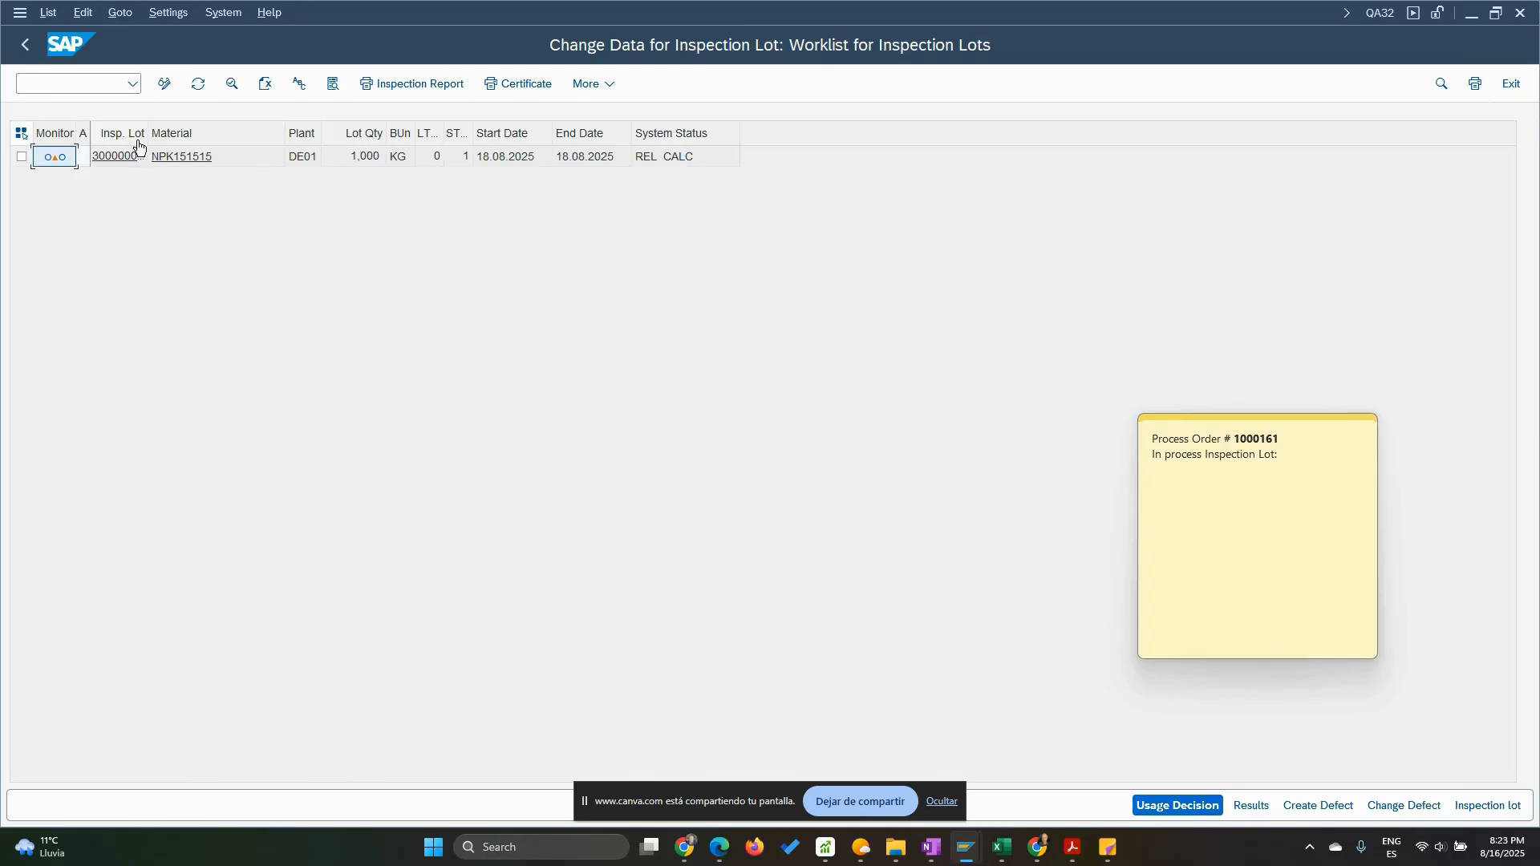
Open the NPK151515 inspection lot and copy its lot number to the in-process inspection lot line of the sticky note
{"action": "left_click_drag", "start_coordinate": [147, 128], "coordinate": [185, 130]}
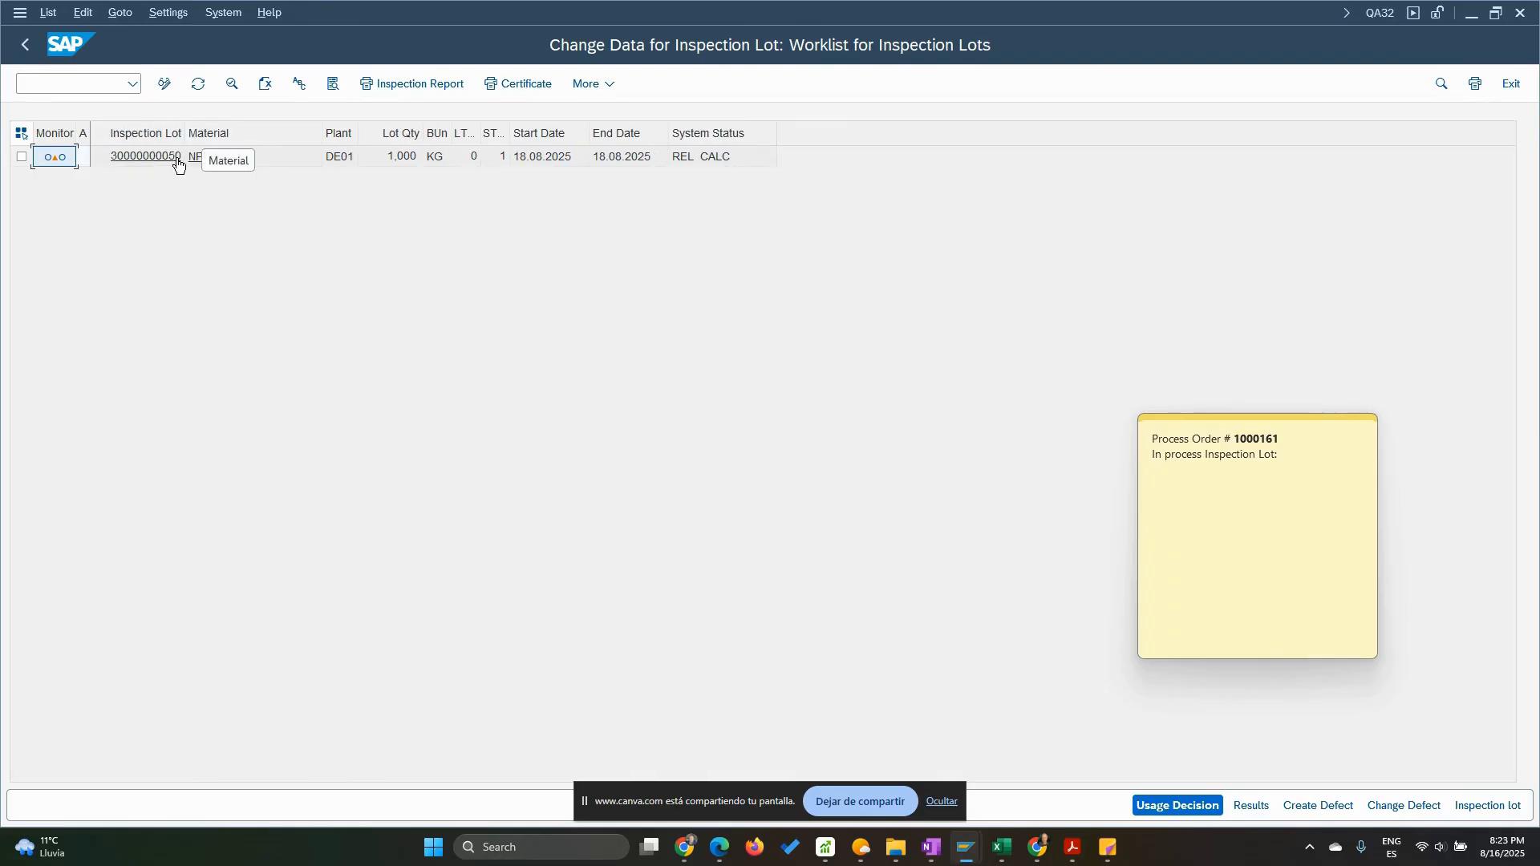
{"action": "left_click", "coordinate": [197, 157]}
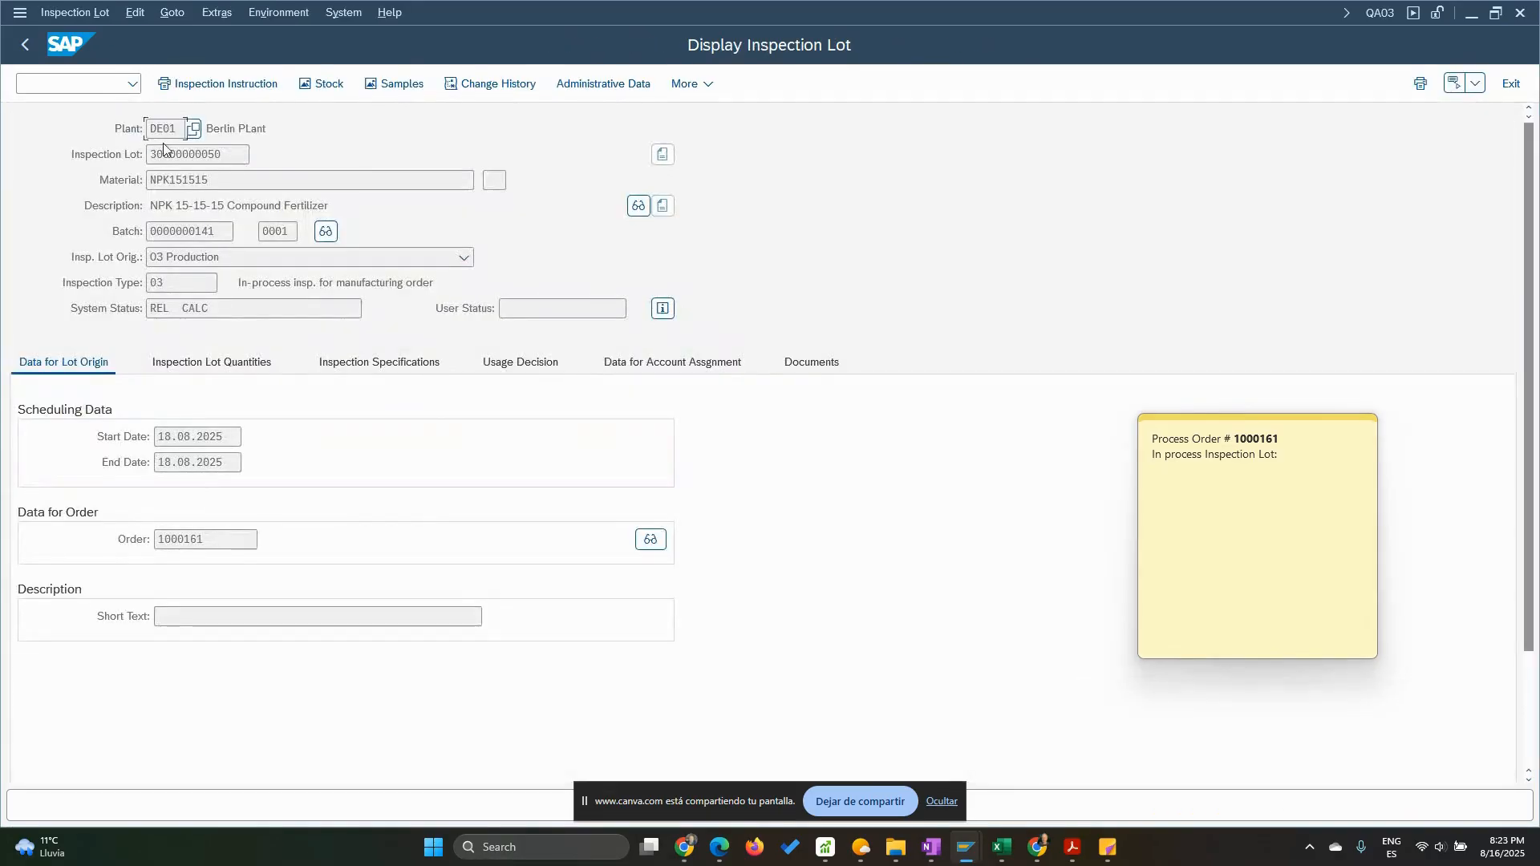
{"action": "left_click_drag", "start_coordinate": [220, 154], "coordinate": [80, 158]}
{"action": "key", "text": "ctrl+c"}
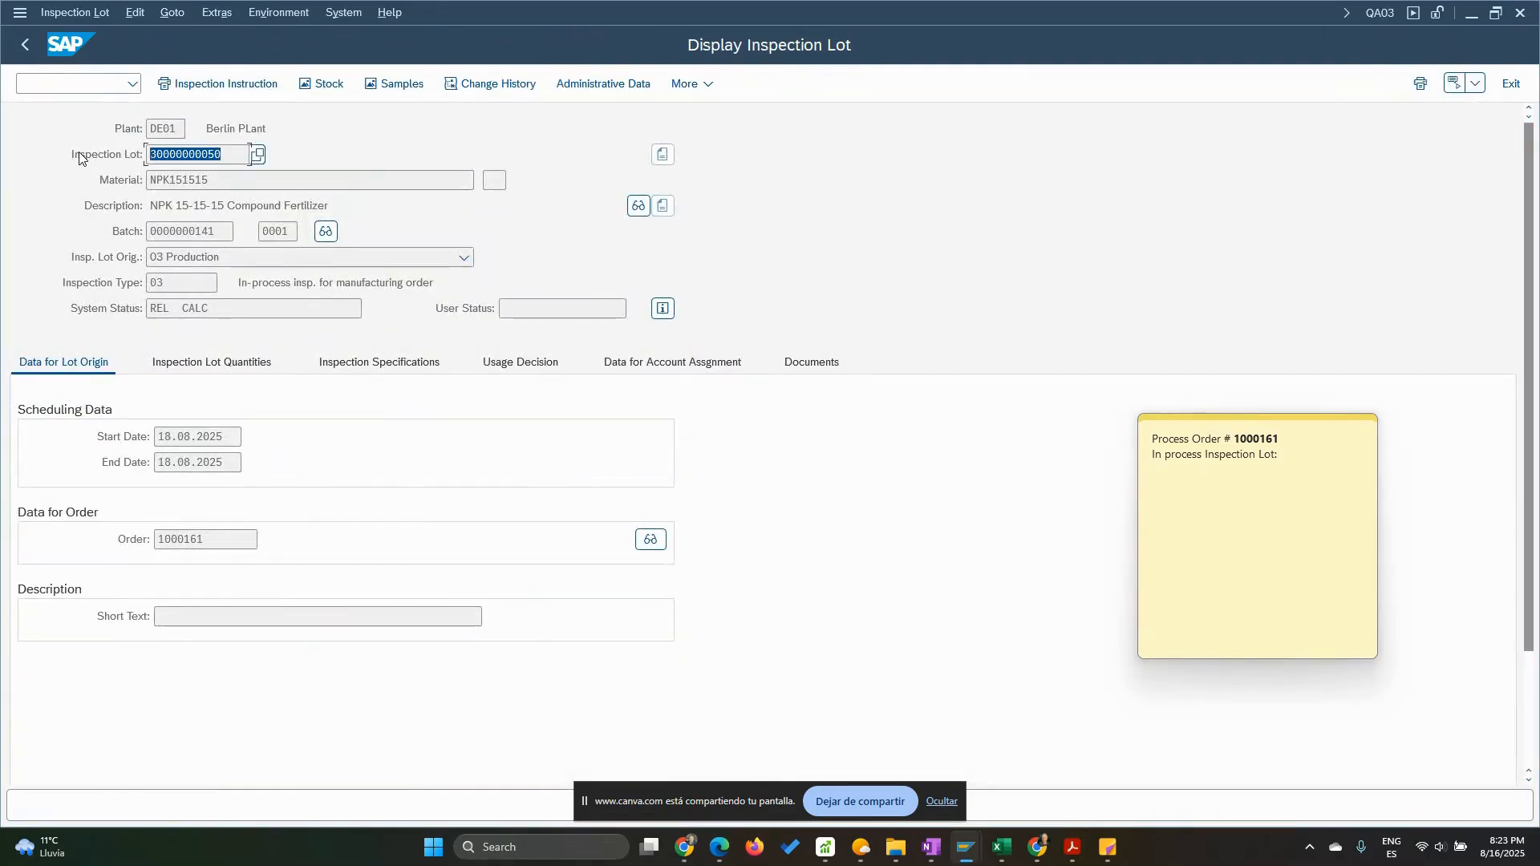
{"action": "left_click", "coordinate": [1314, 457]}
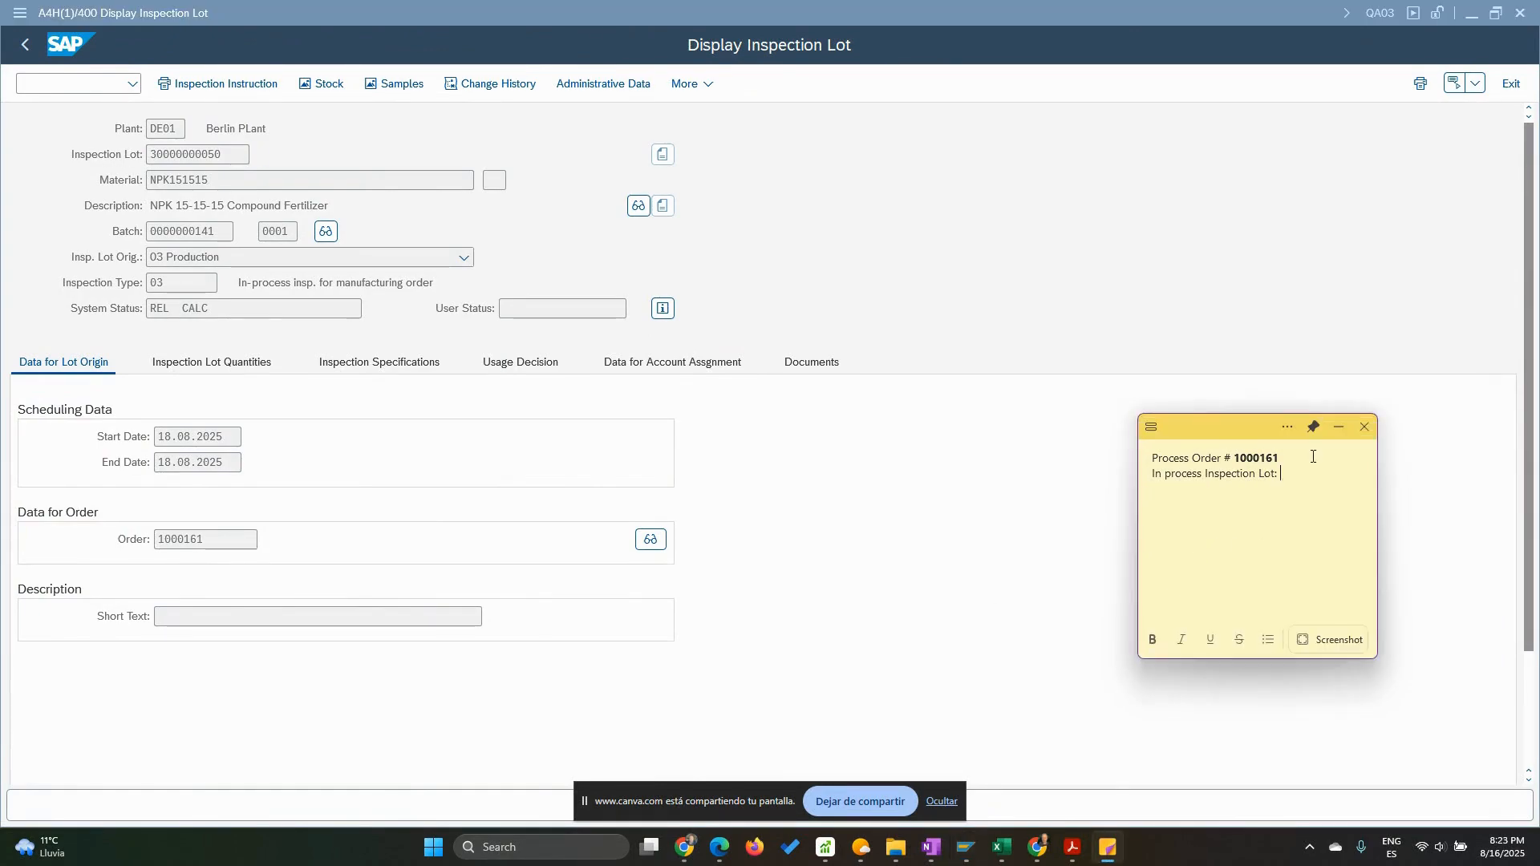
{"action": "key", "text": "ctrl+v"}
Check the inspection lot's process order reference, lot quantities, assigned inspection specifications and inspection type
{"action": "left_click", "coordinate": [12, 540]}
{"action": "double_click", "coordinate": [170, 542]}
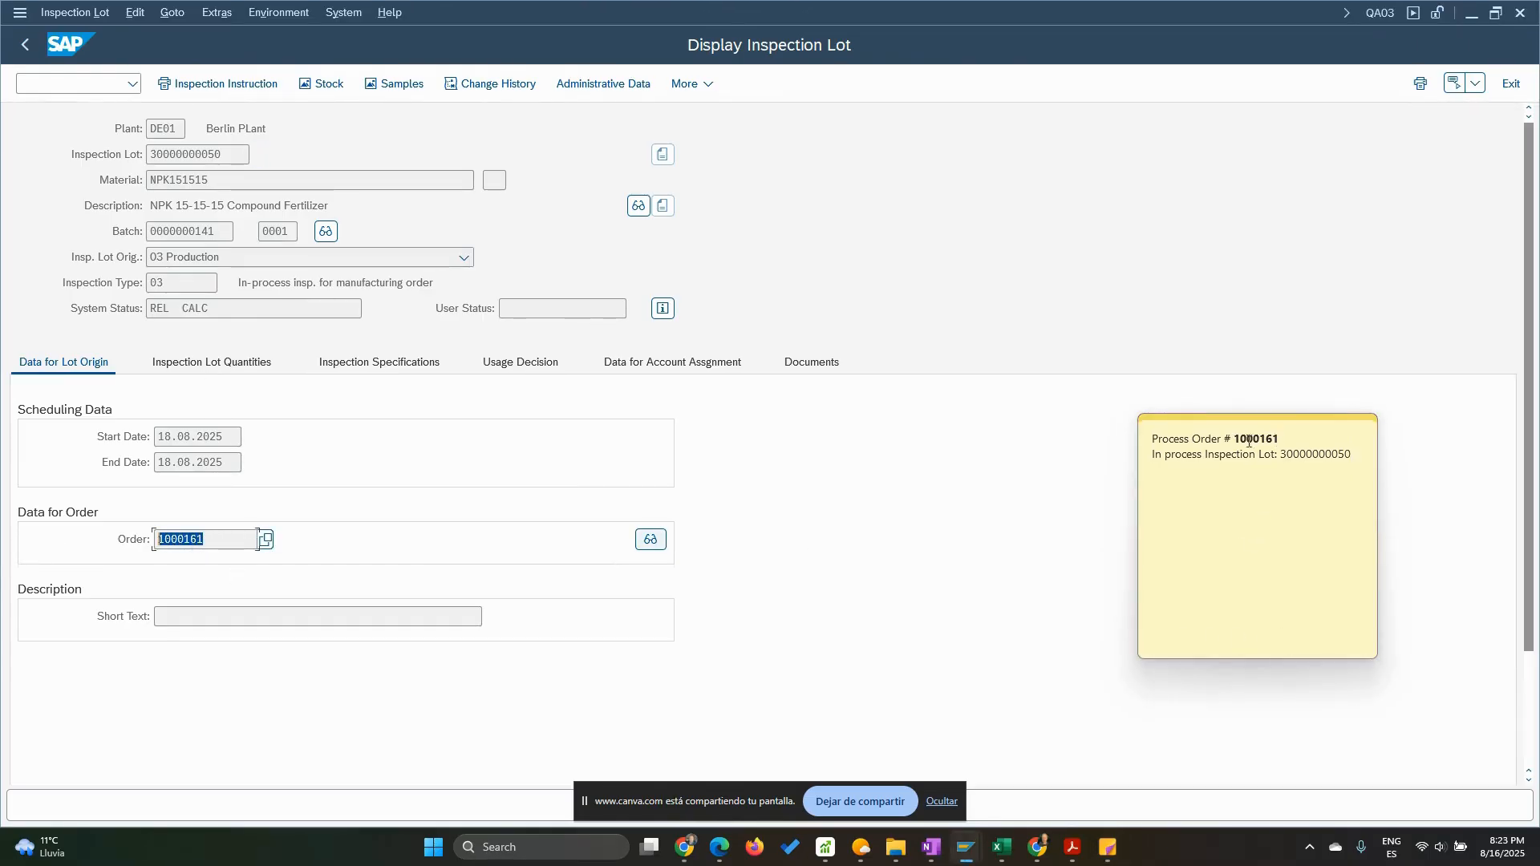
{"action": "left_click", "coordinate": [200, 365]}
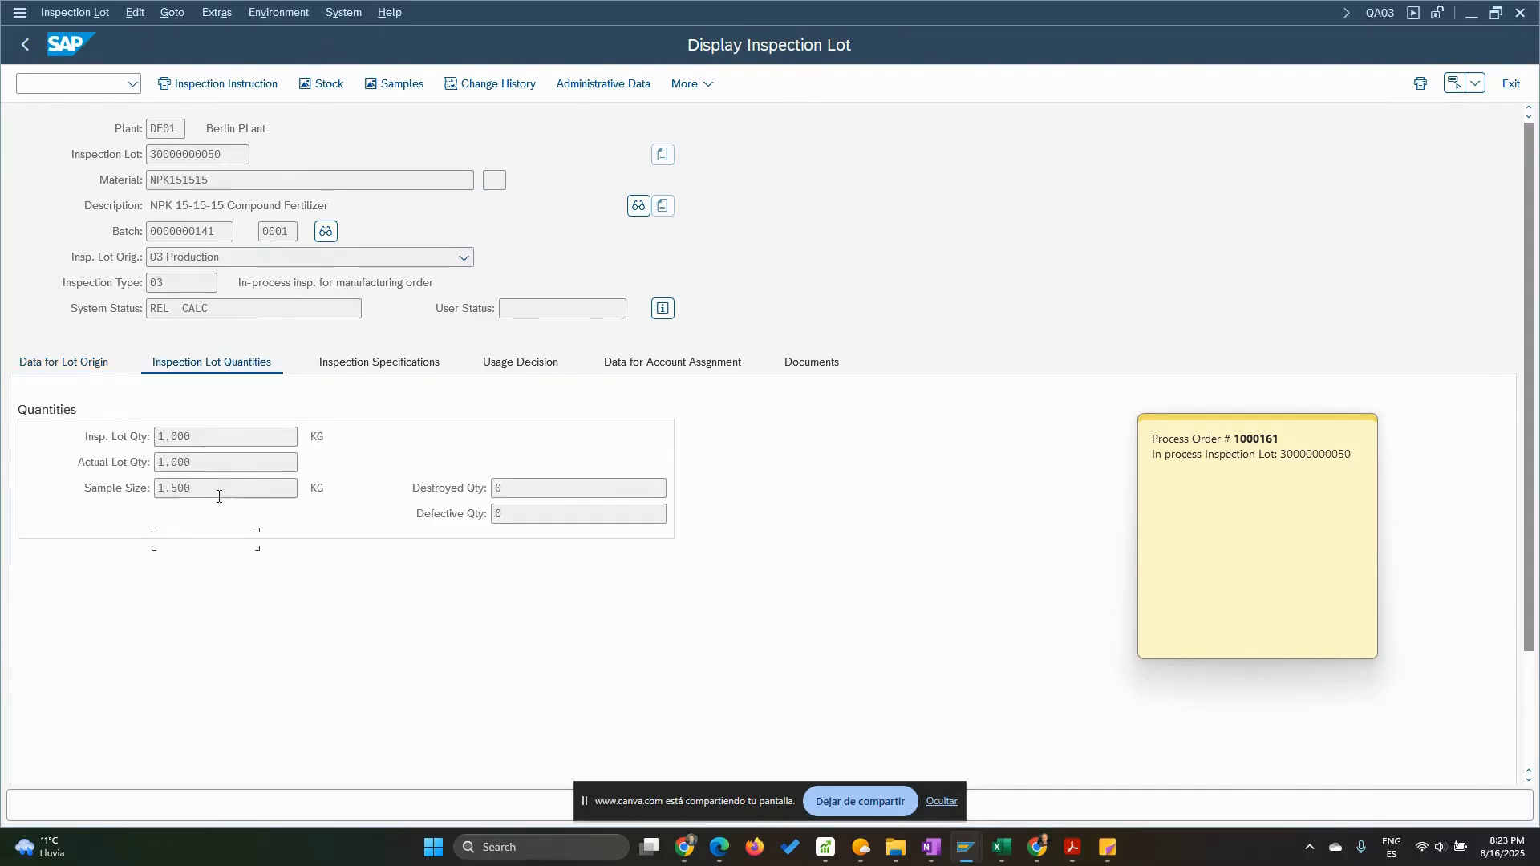
{"action": "left_click", "coordinate": [379, 368]}
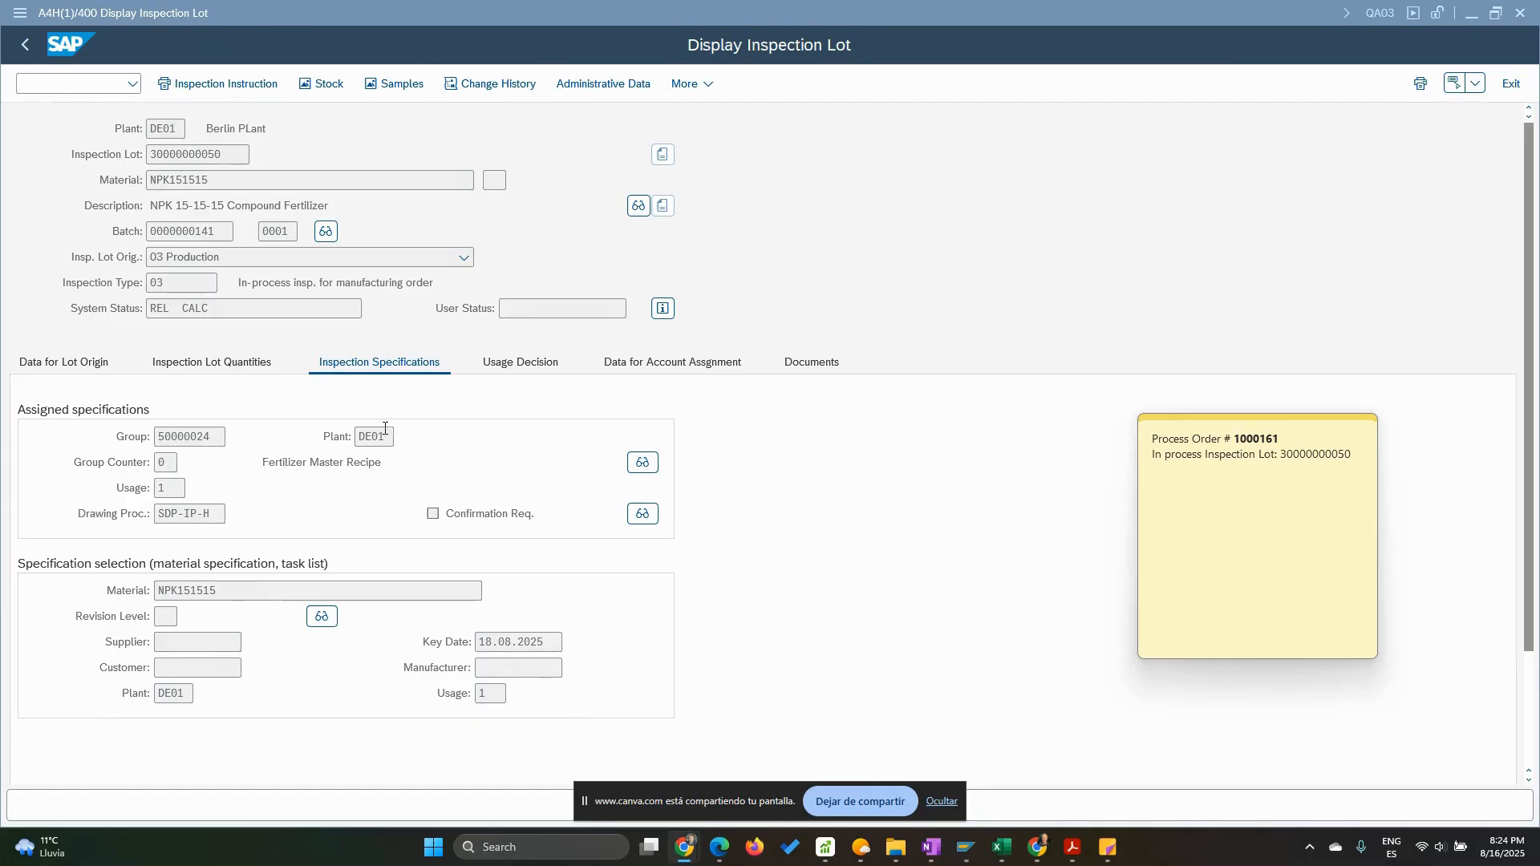
{"action": "left_click", "coordinate": [157, 154]}
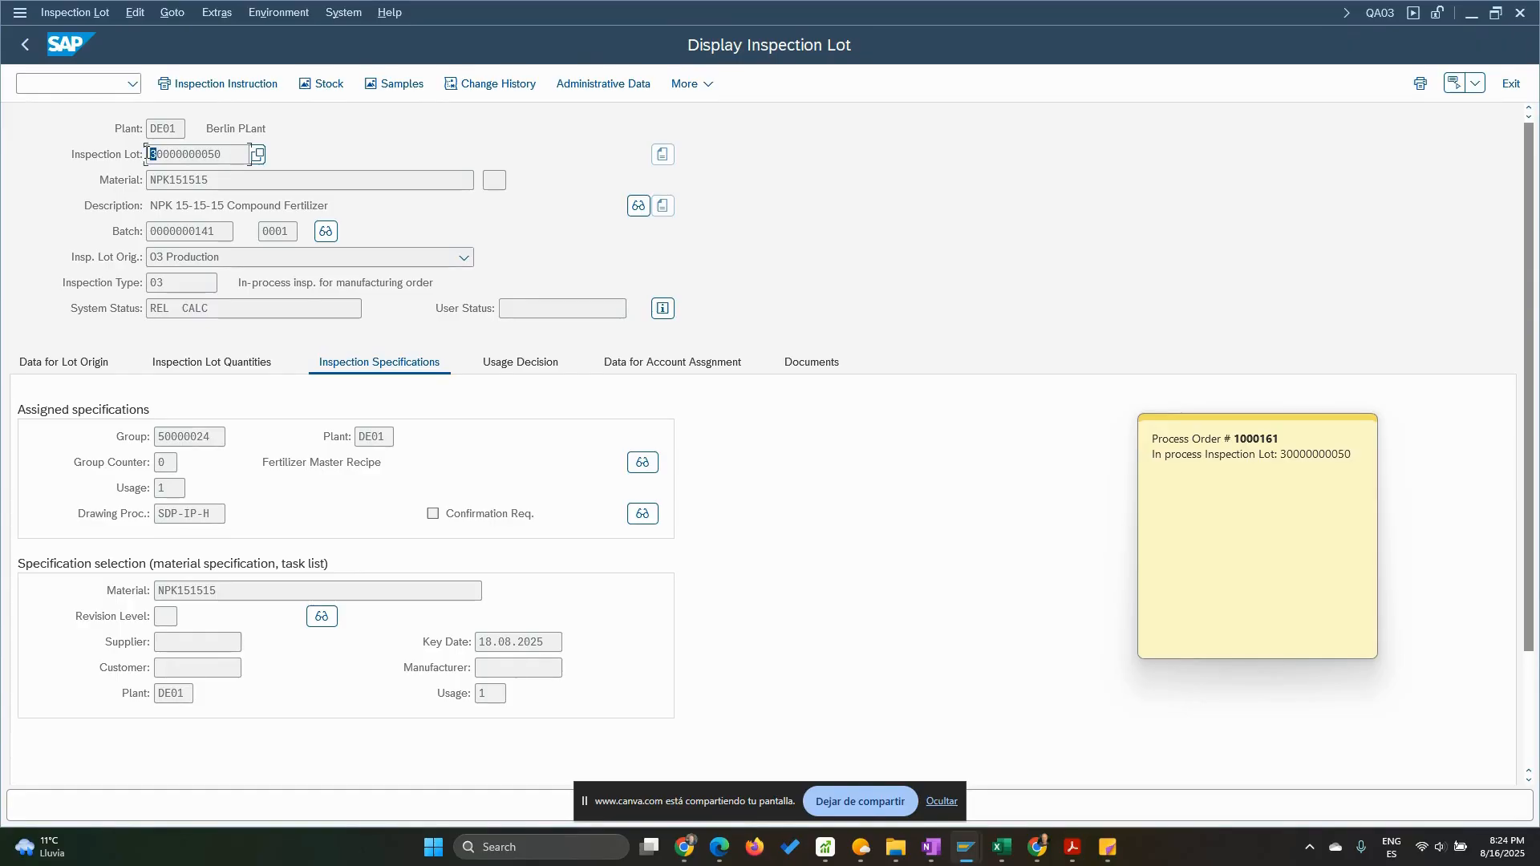
{"action": "left_click_drag", "start_coordinate": [171, 284], "coordinate": [149, 283]}
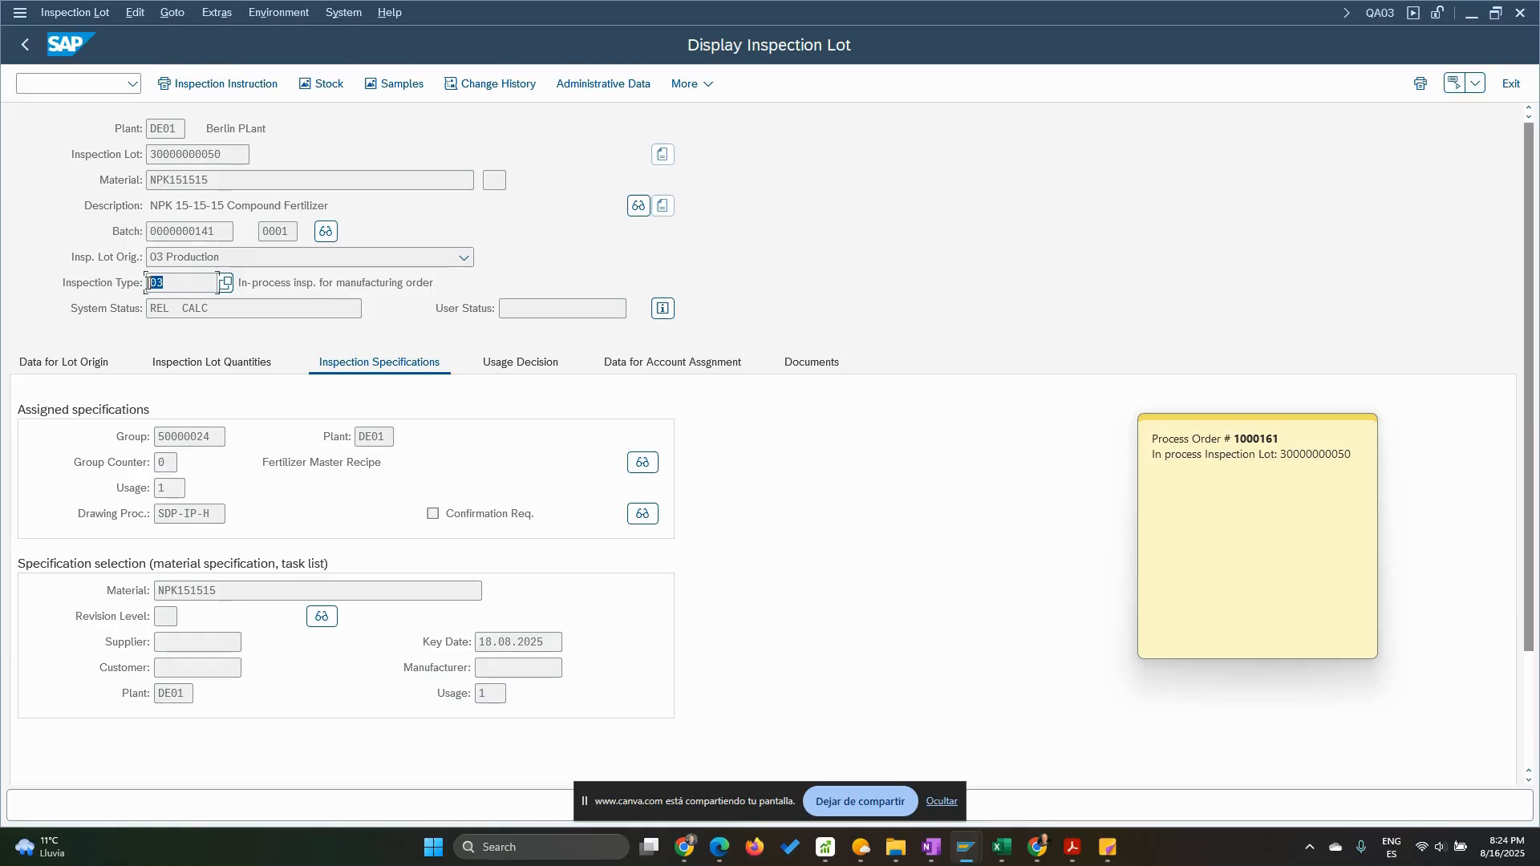
Leave the inspection lot worklist and selection, and start transaction COR6N to enter a time ticket for a process order
{"action": "left_click", "coordinate": [26, 45]}
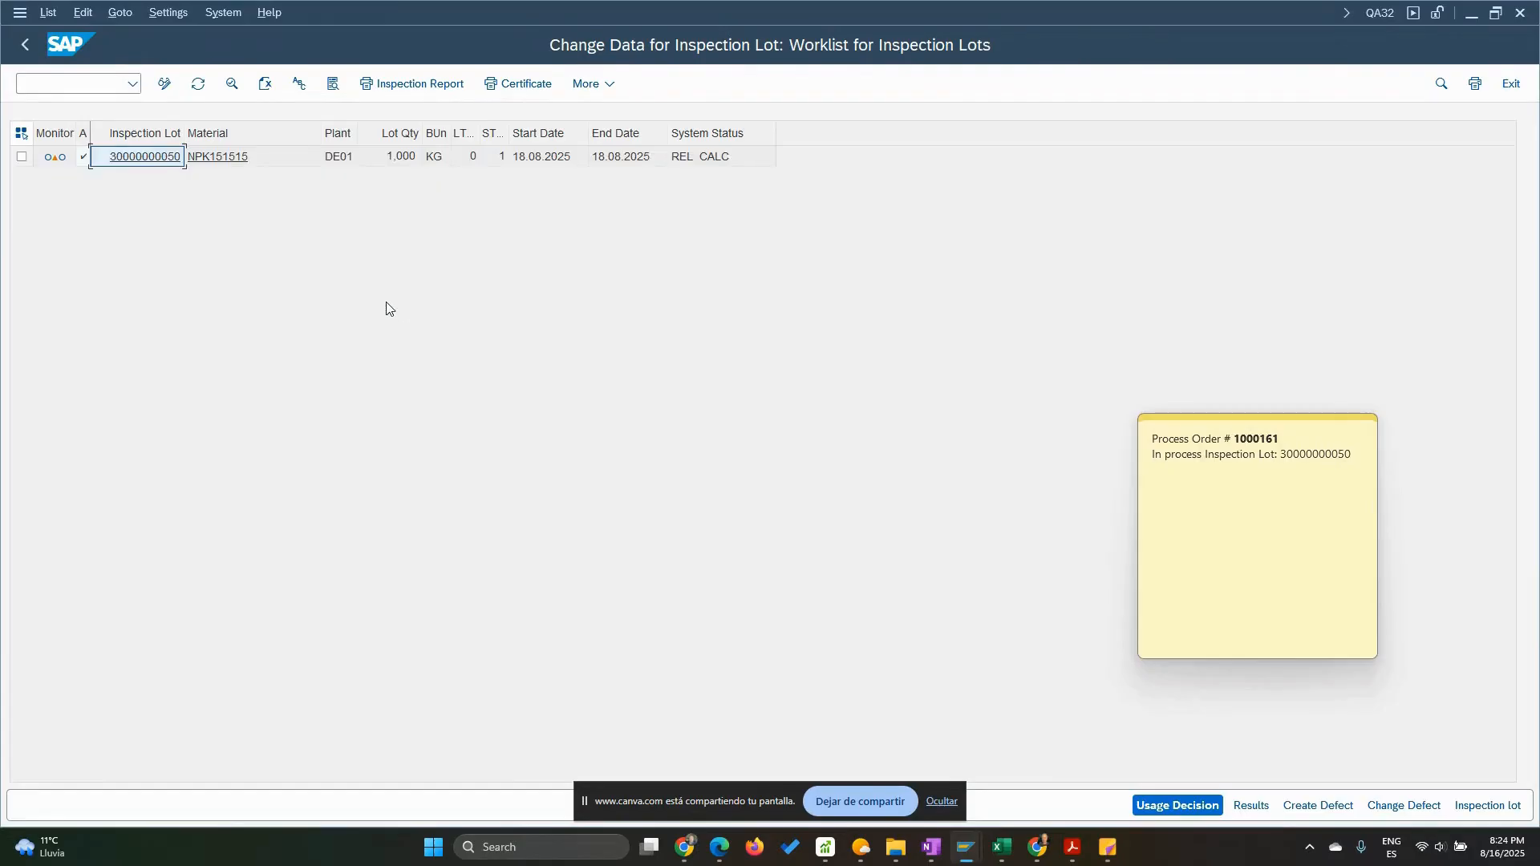
{"action": "left_click", "coordinate": [27, 46]}
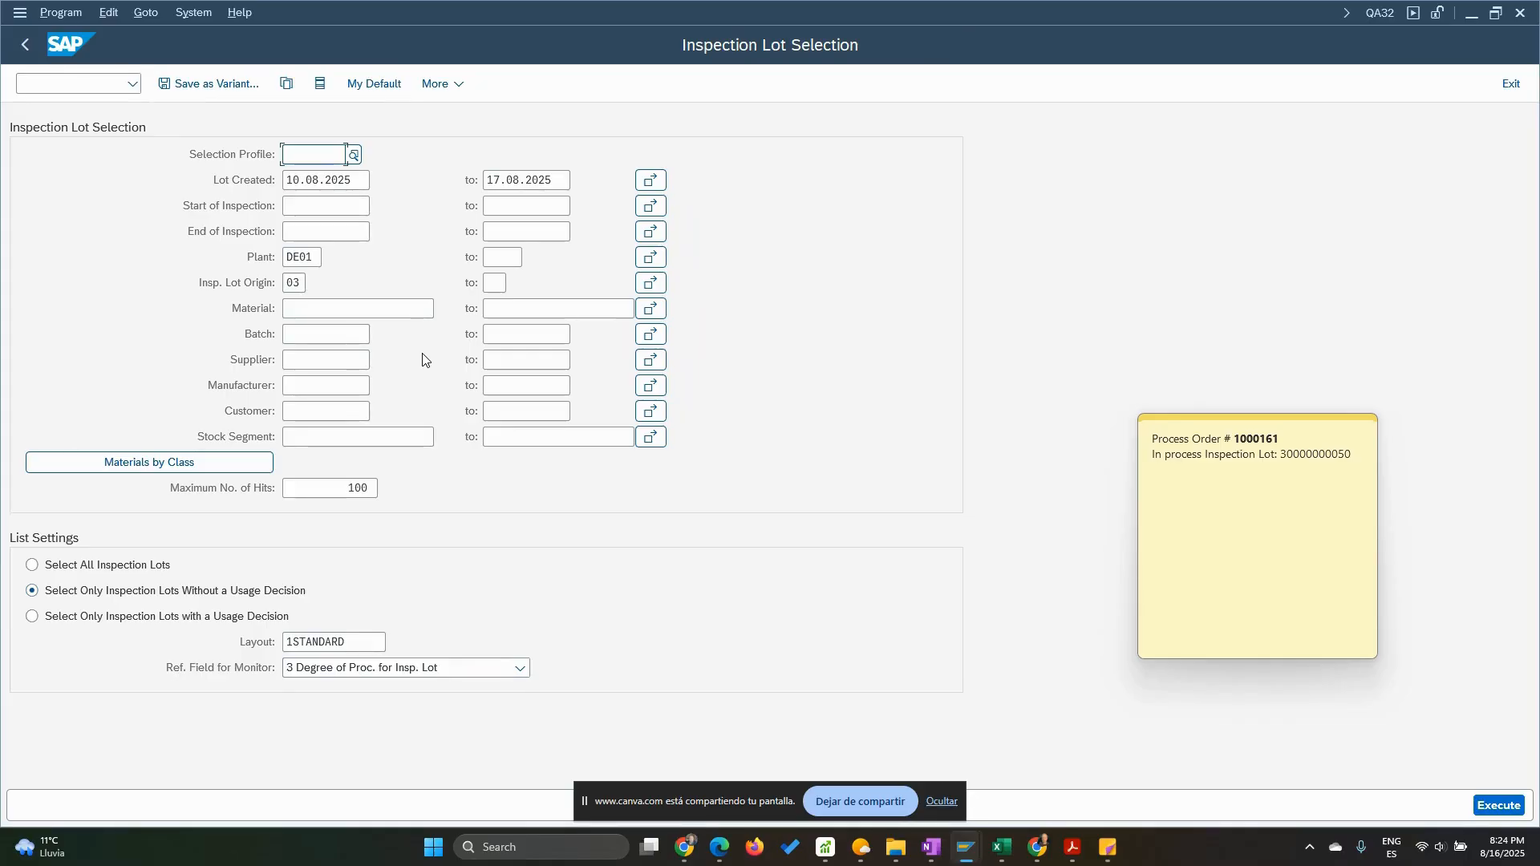
{"action": "left_click", "coordinate": [27, 47]}
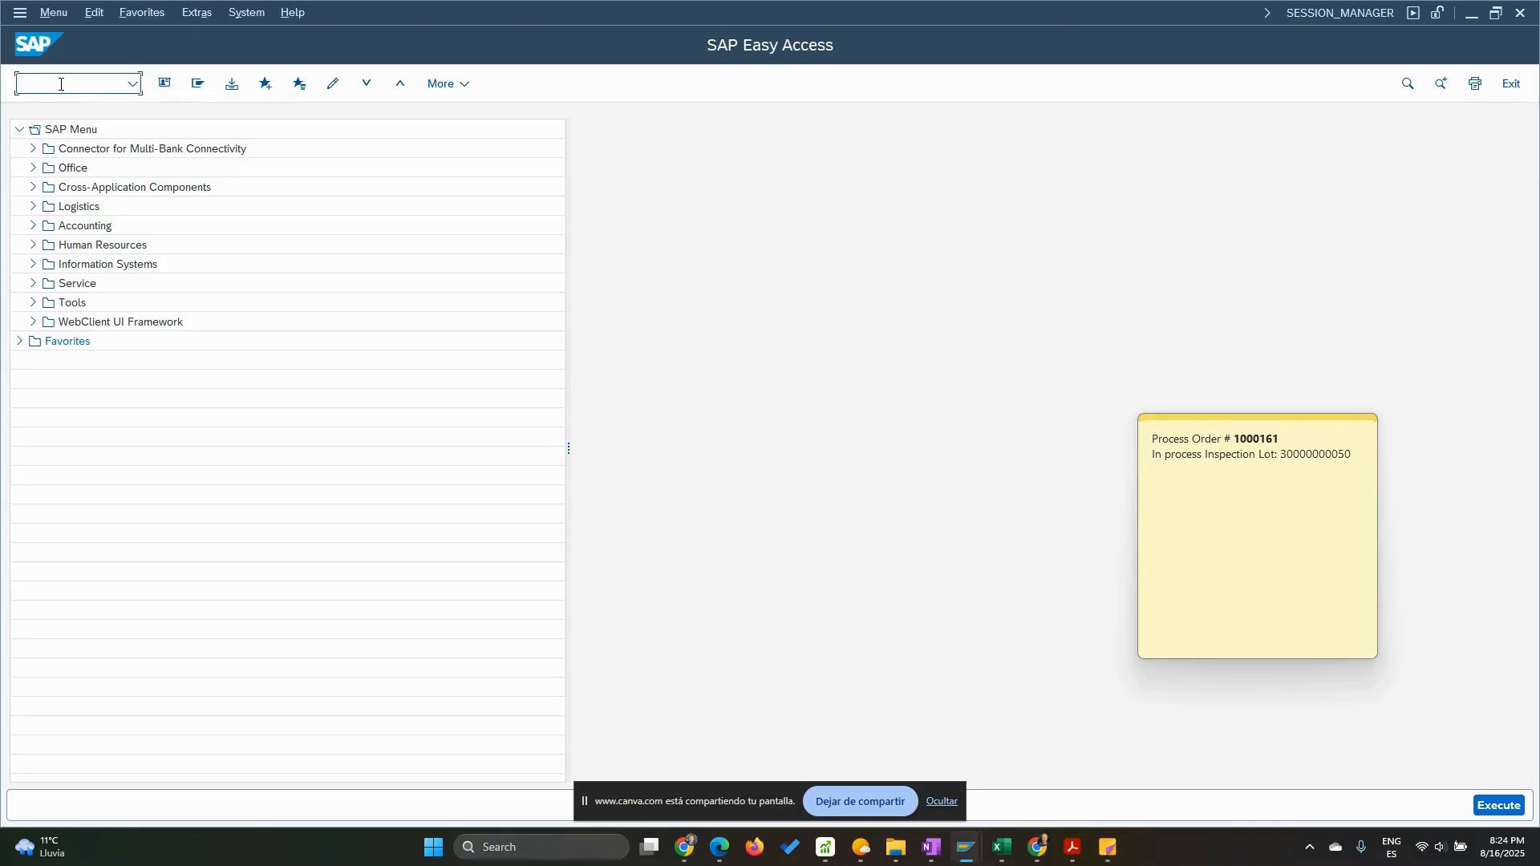
{"action": "type", "text": "COR6N"}
{"action": "key", "text": "Return"}
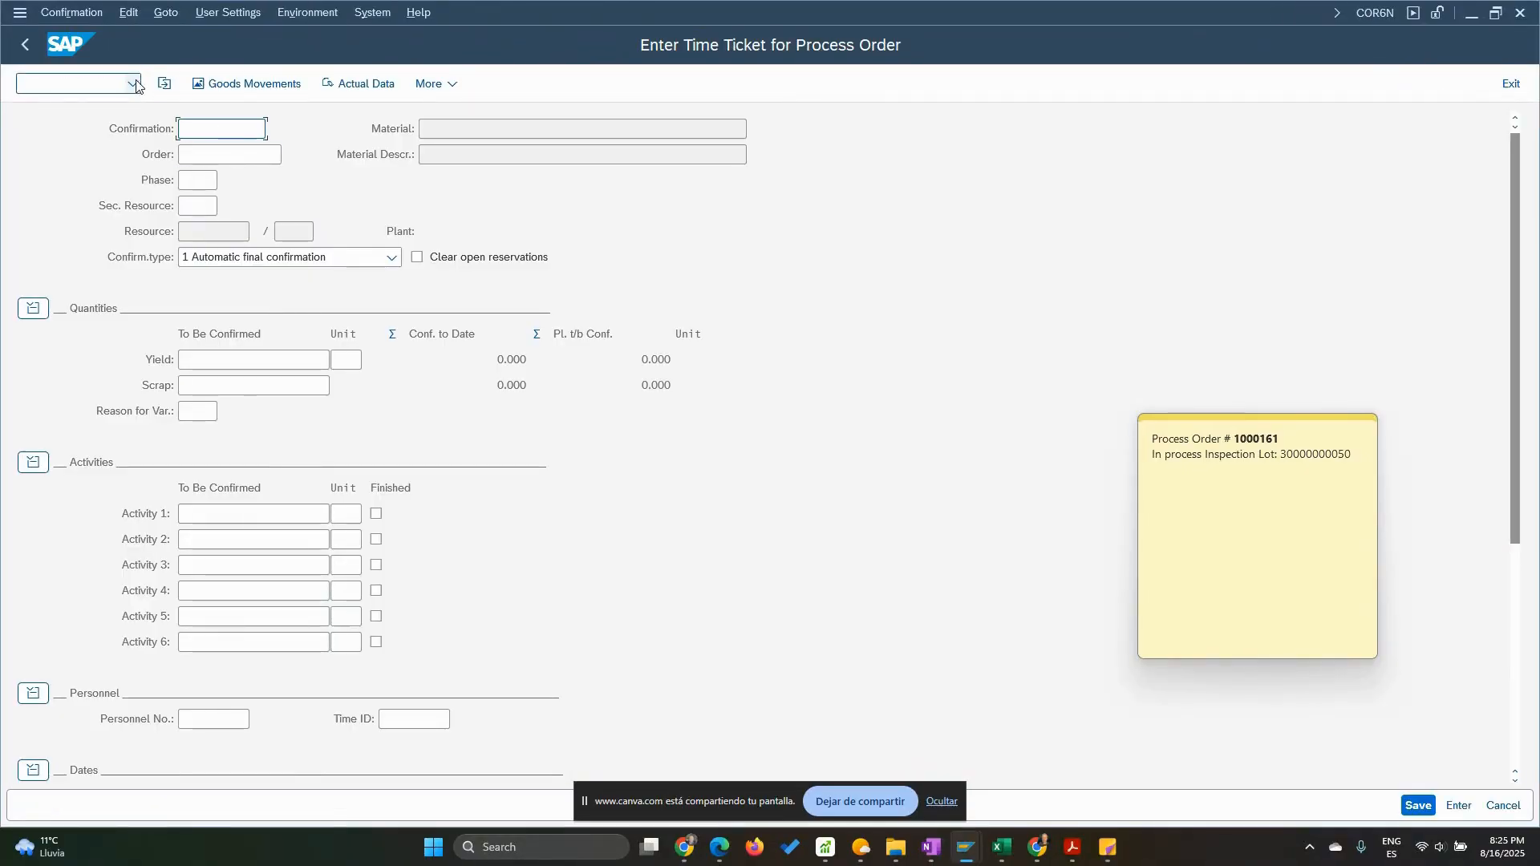
Copy the process order number from the sticky note into the time ticket and load the confirmation data for phase 0052
{"action": "left_click", "coordinate": [202, 158]}
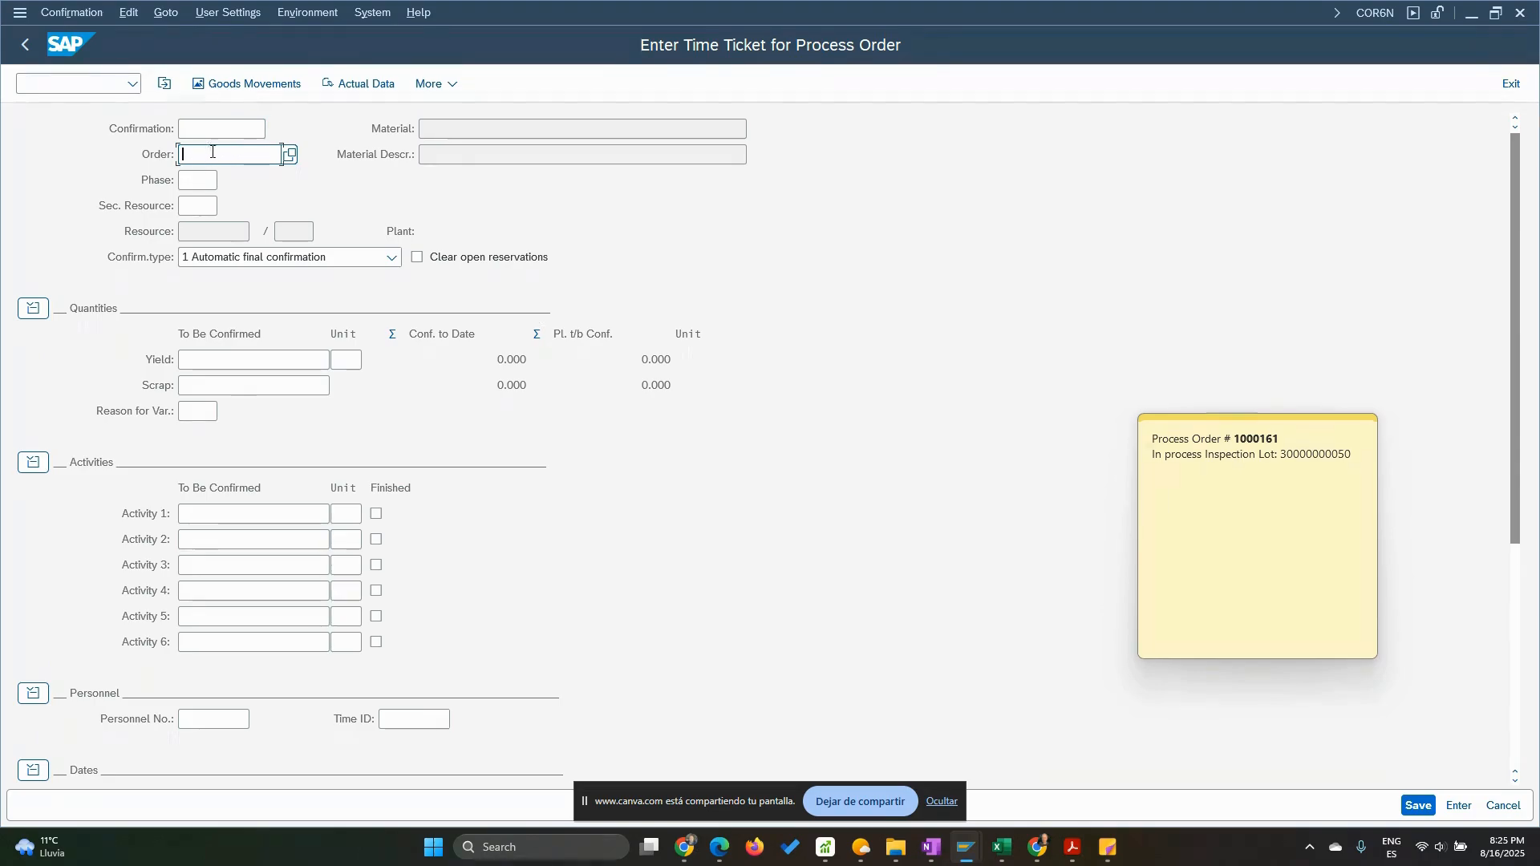
{"action": "left_click", "coordinate": [1236, 452]}
{"action": "left_click_drag", "start_coordinate": [1235, 457], "coordinate": [1280, 454]}
{"action": "key", "text": "ctrl+c"}
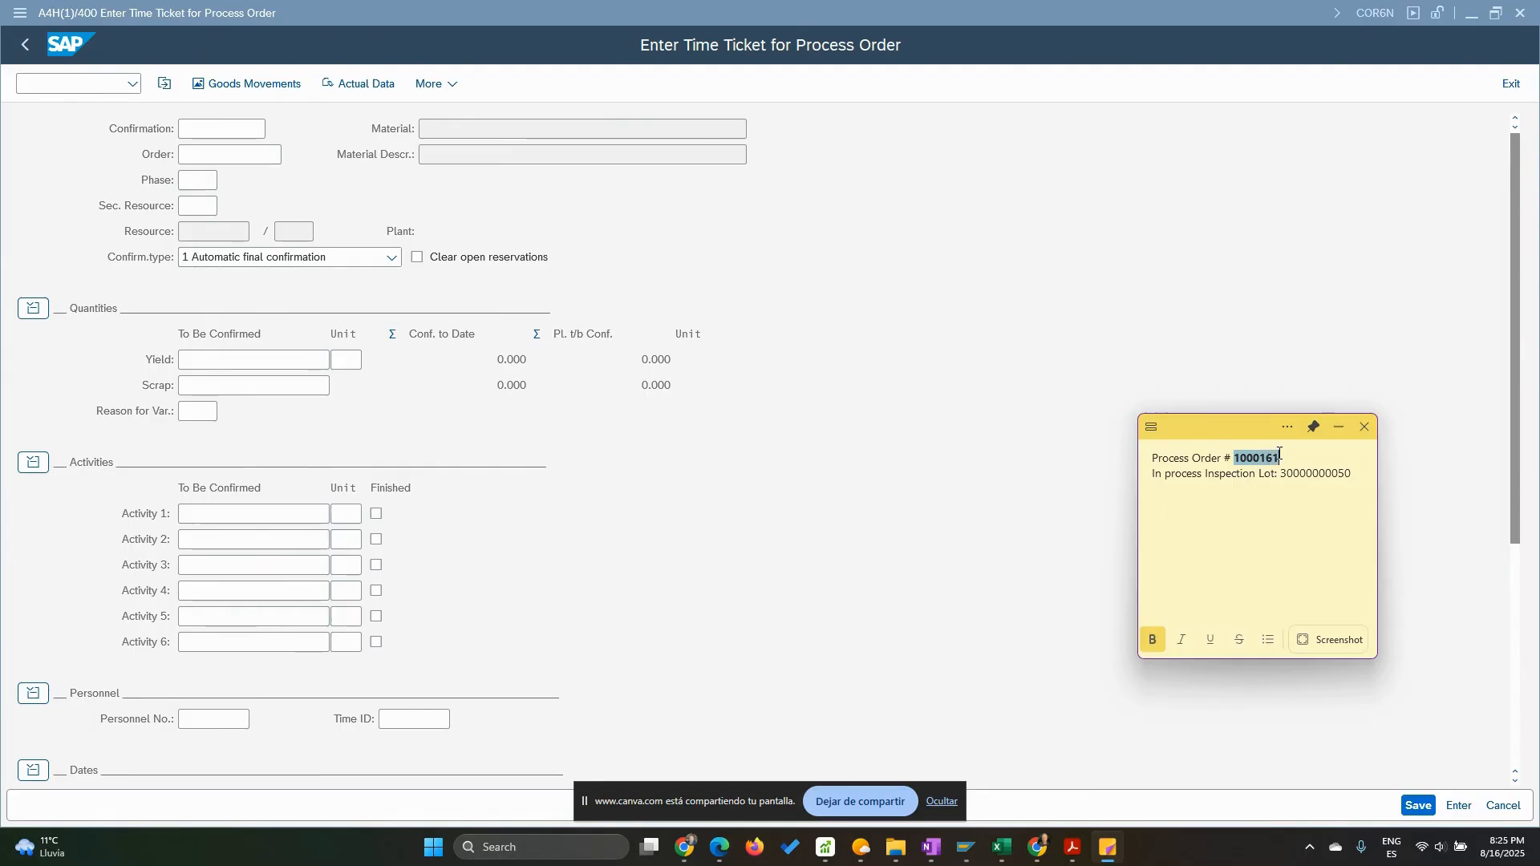
{"action": "left_click", "coordinate": [222, 156]}
{"action": "key", "text": "ctrl+v"}
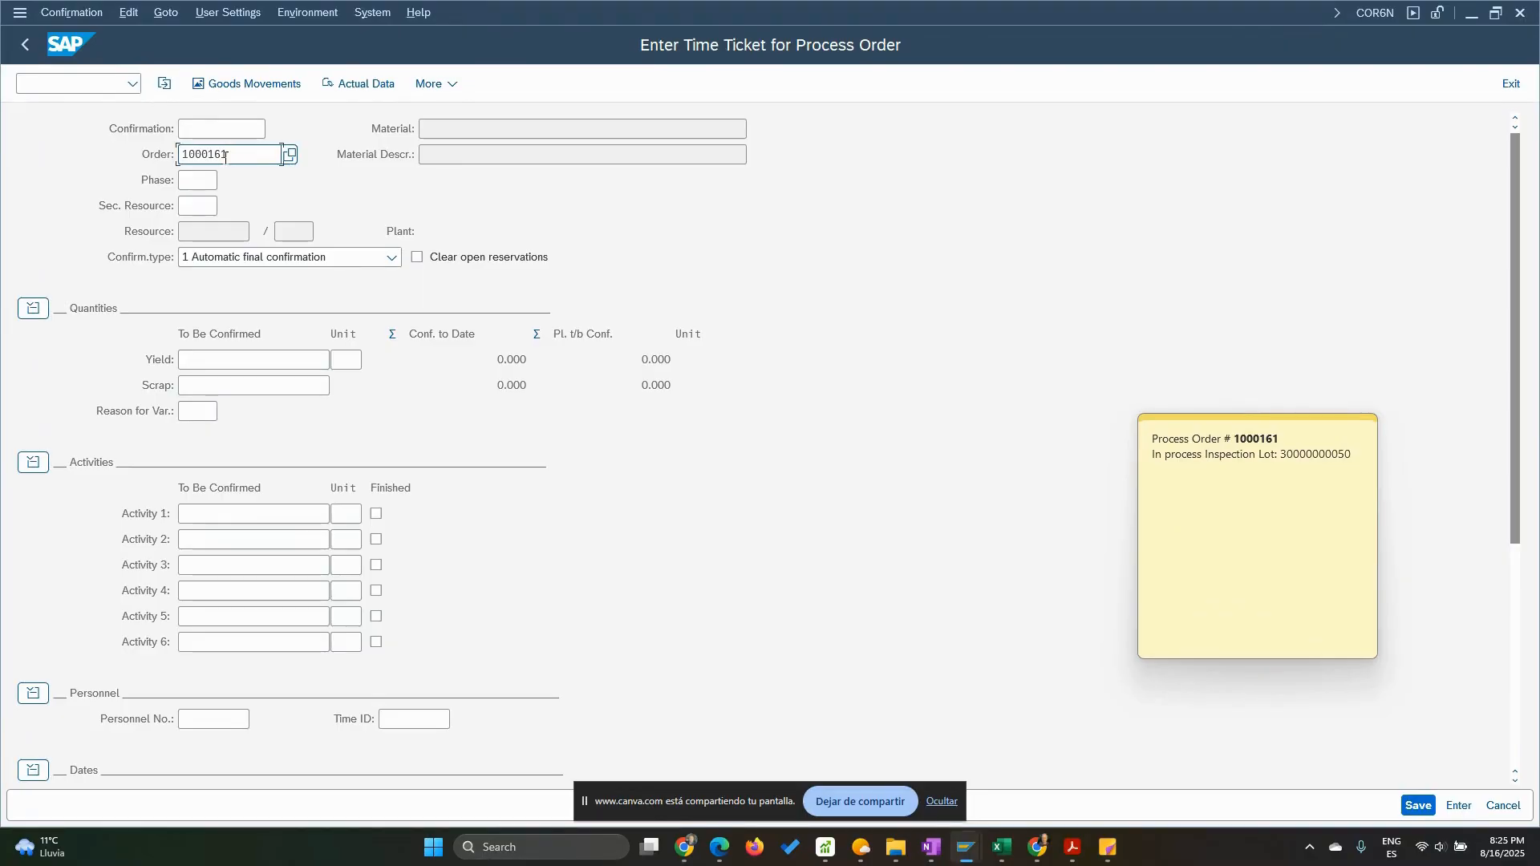
{"action": "left_click", "coordinate": [191, 179]}
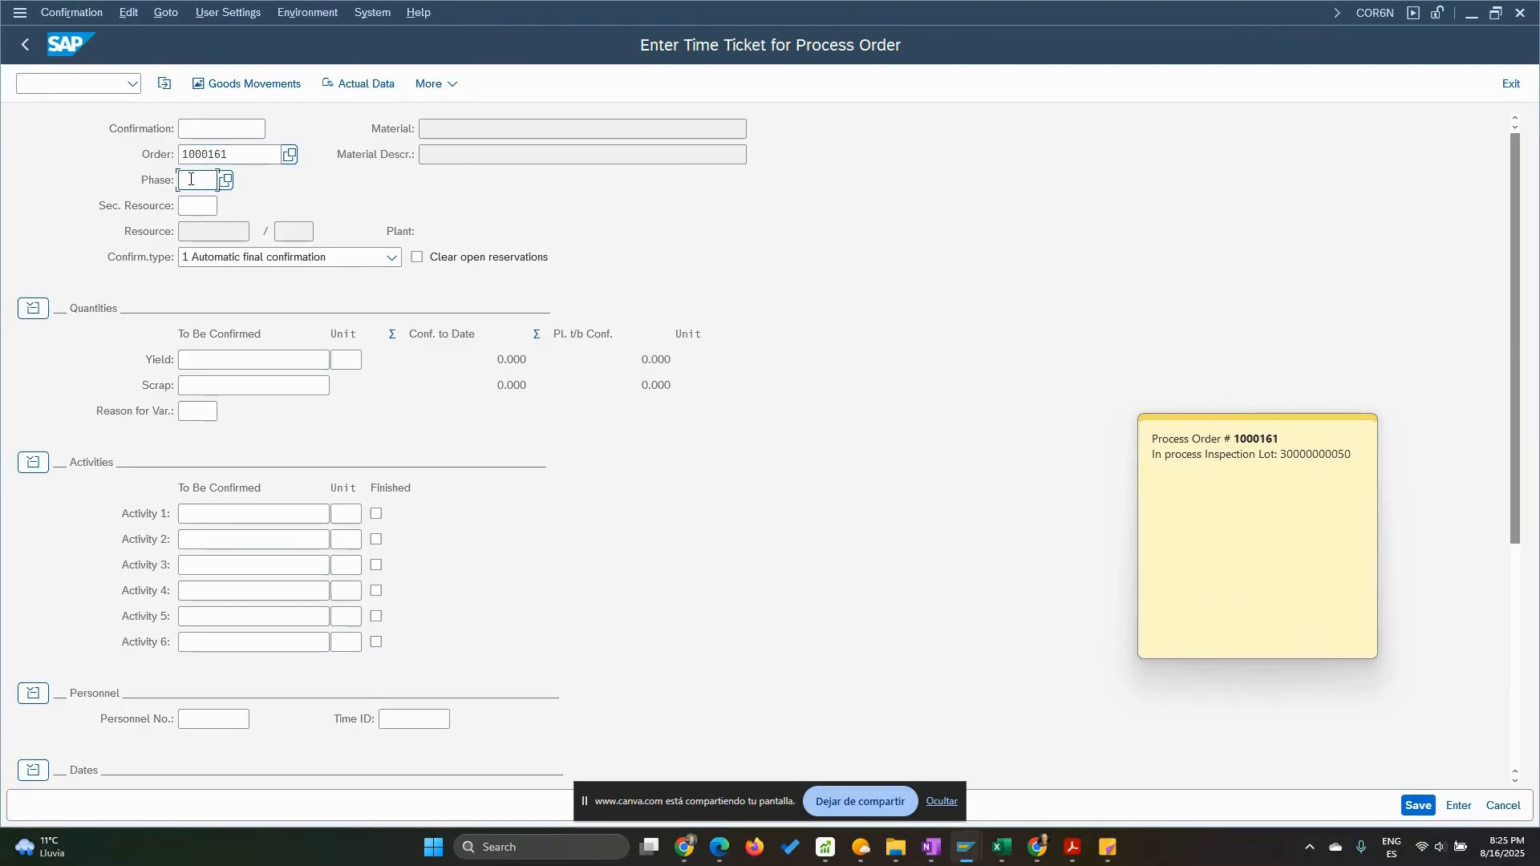
{"action": "left_click", "coordinate": [230, 161]}
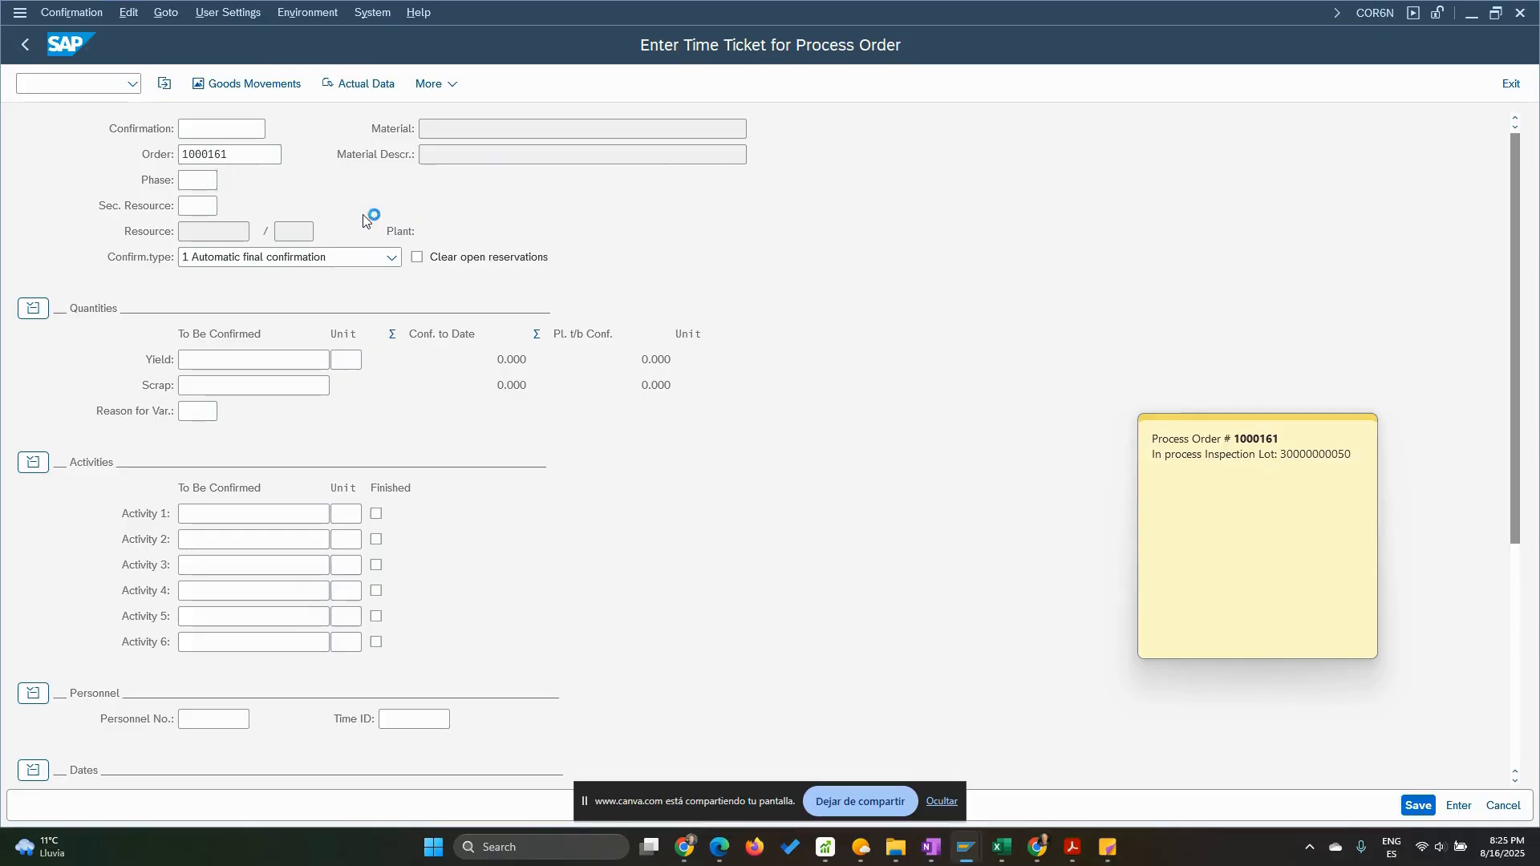
{"action": "type", "text": "0052"}
{"action": "key", "text": "Return"}
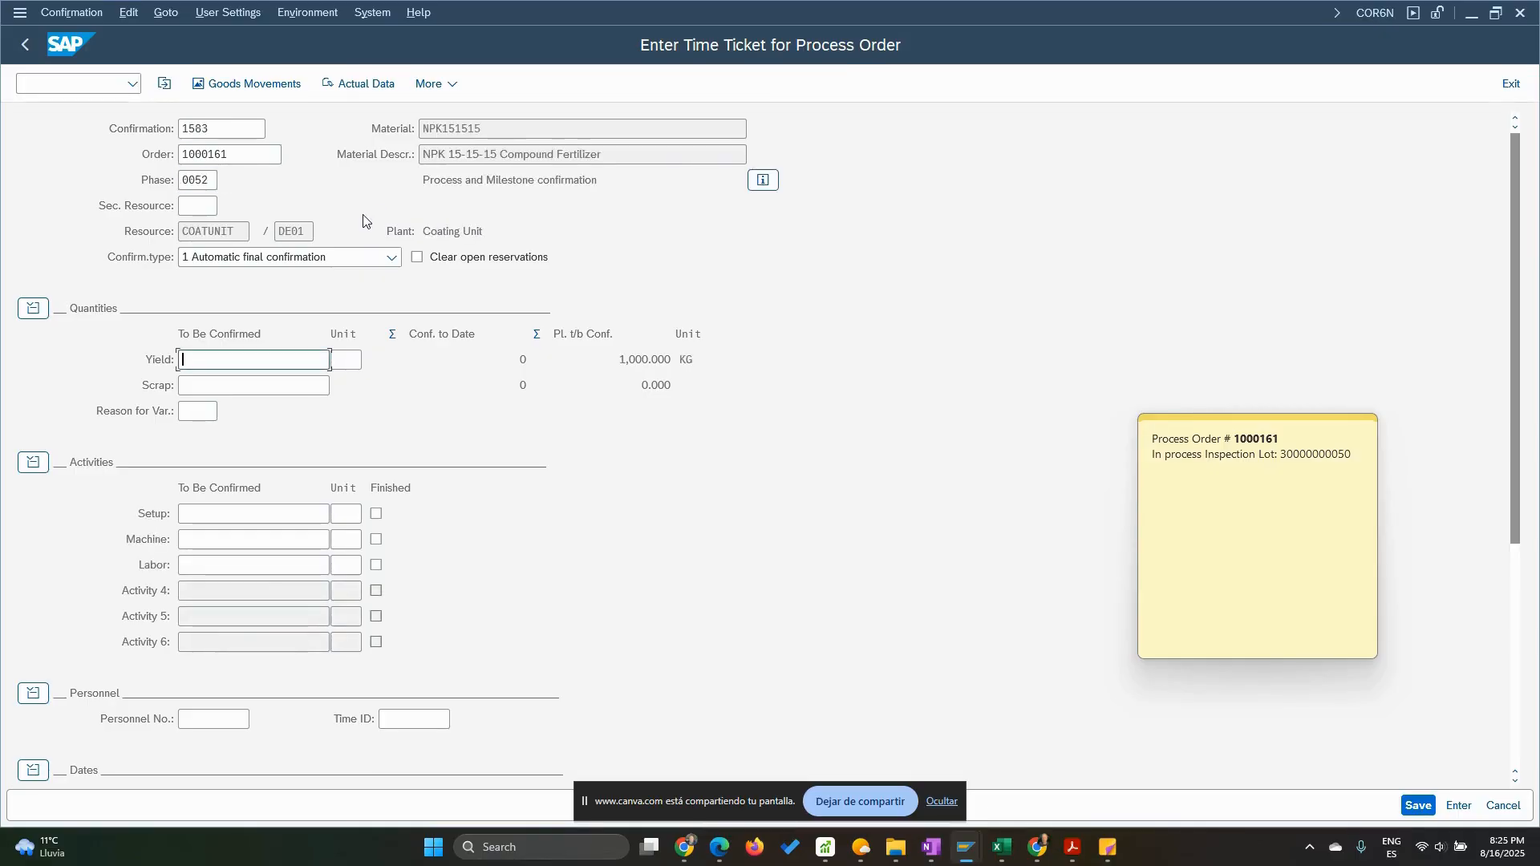
Check the system status of phase 0052 from the time ticket and return to the confirmation data
{"action": "left_click", "coordinate": [200, 180]}
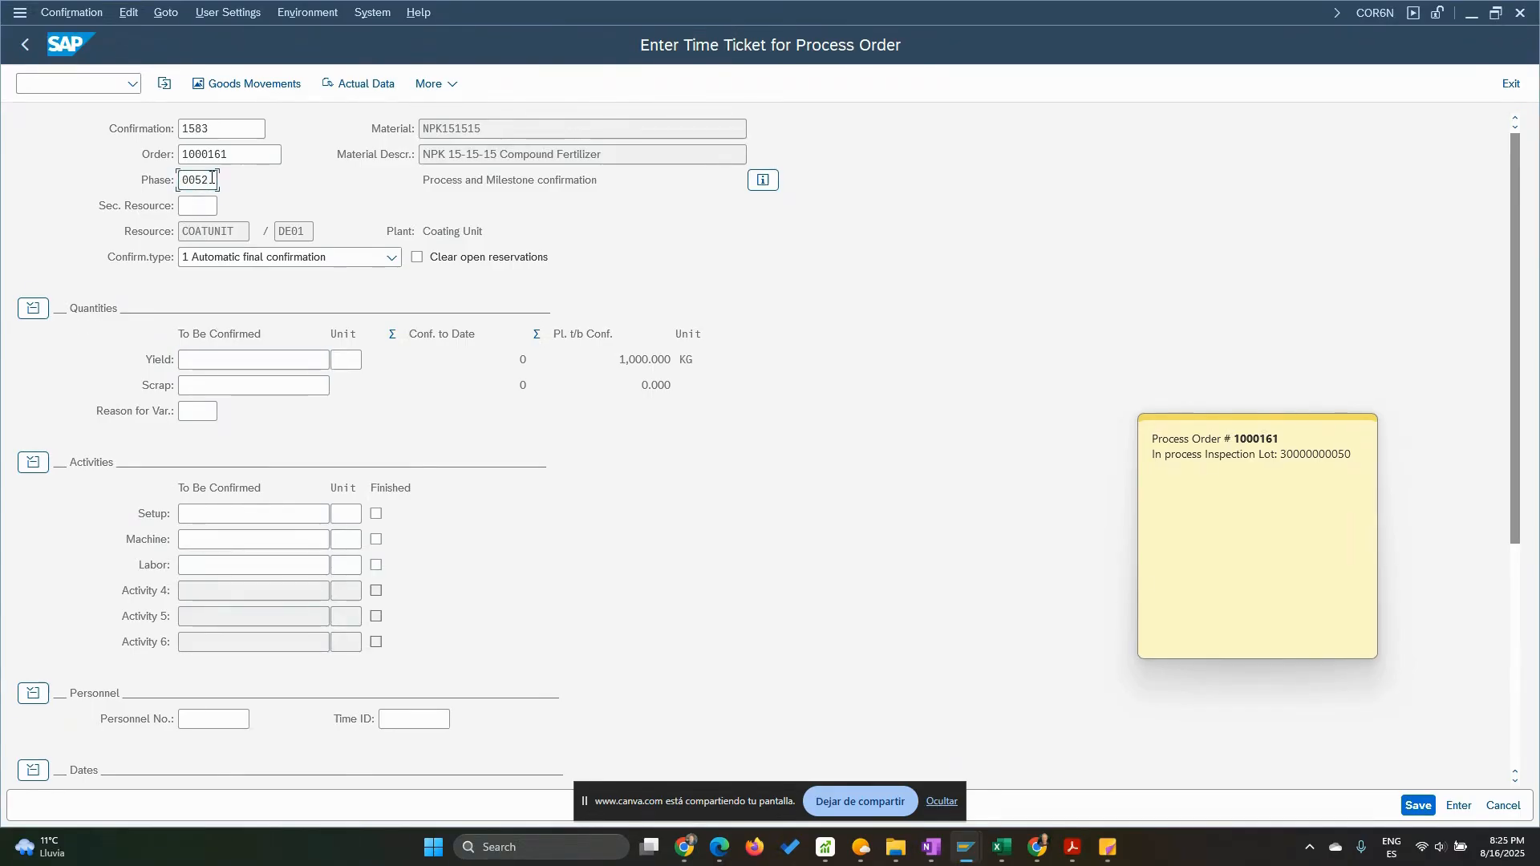
{"action": "left_click_drag", "start_coordinate": [201, 180], "coordinate": [196, 179]}
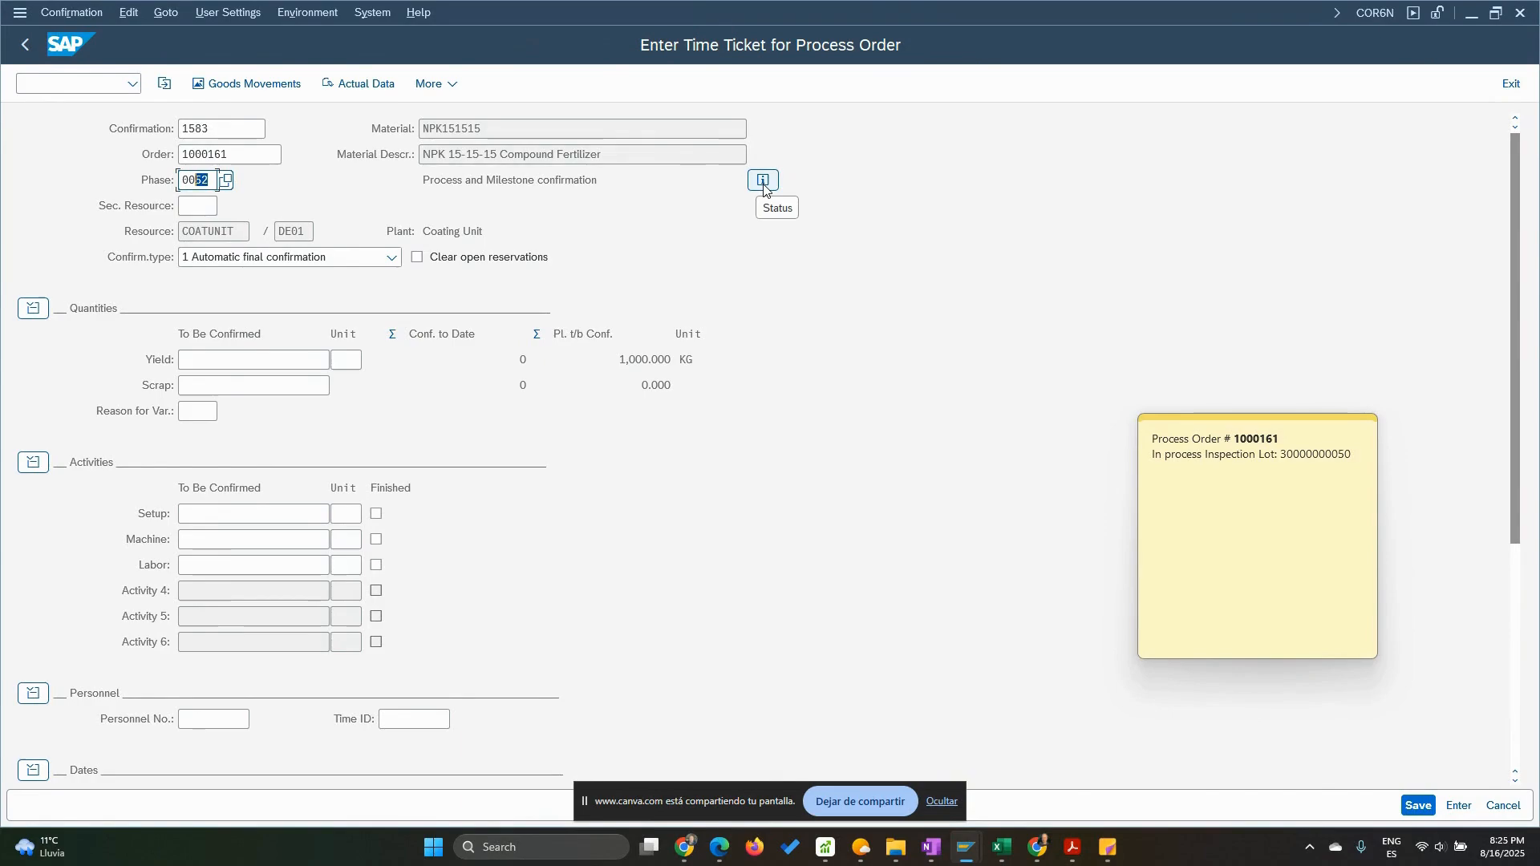
{"action": "key", "text": "Return"}
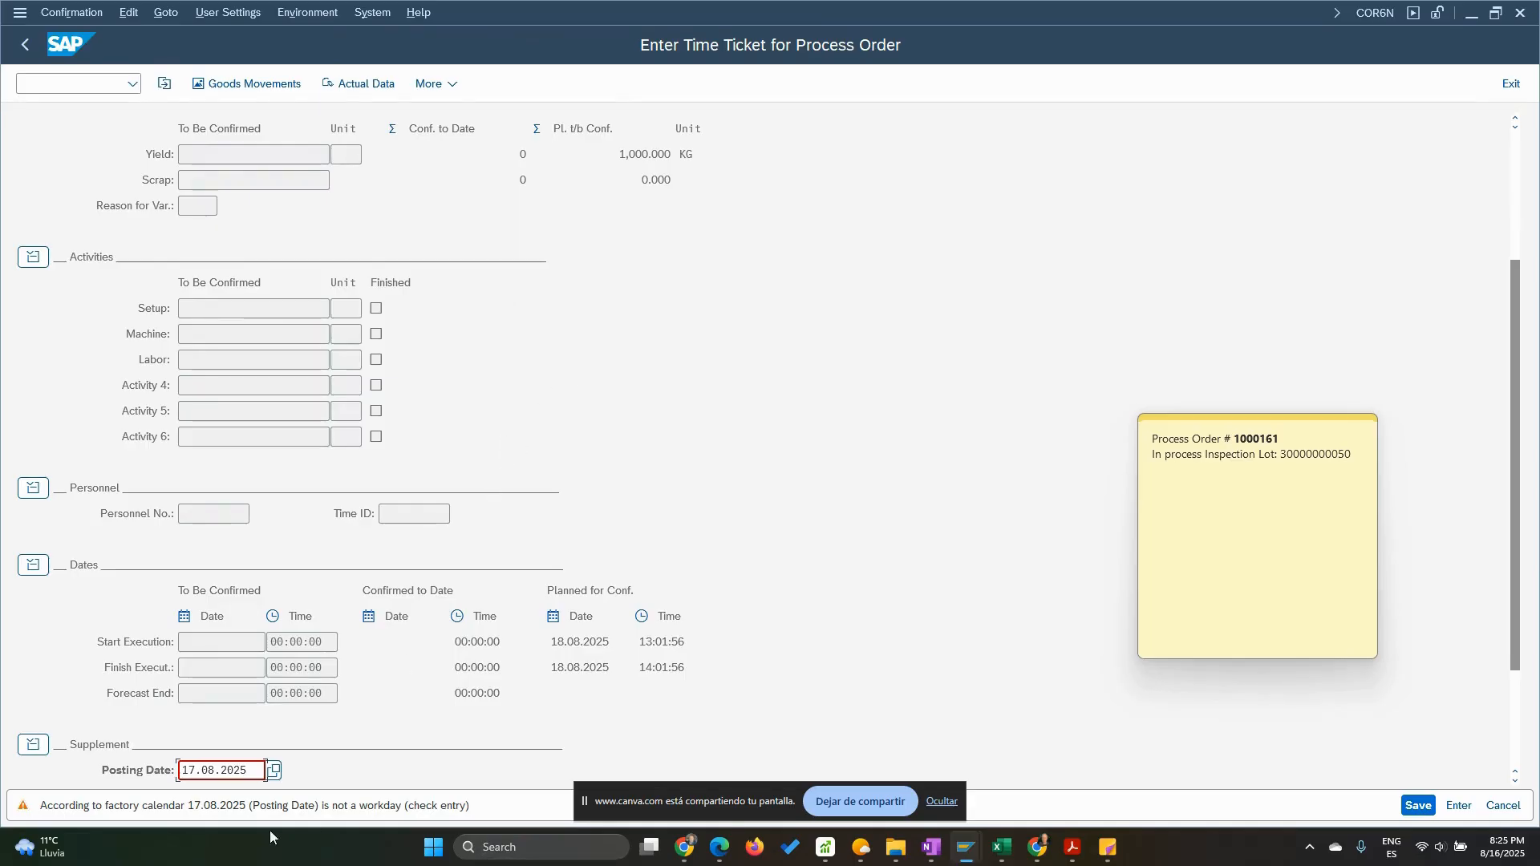
{"action": "scroll", "coordinate": [325, 766], "scroll_direction": "down", "scroll_amount": 2}
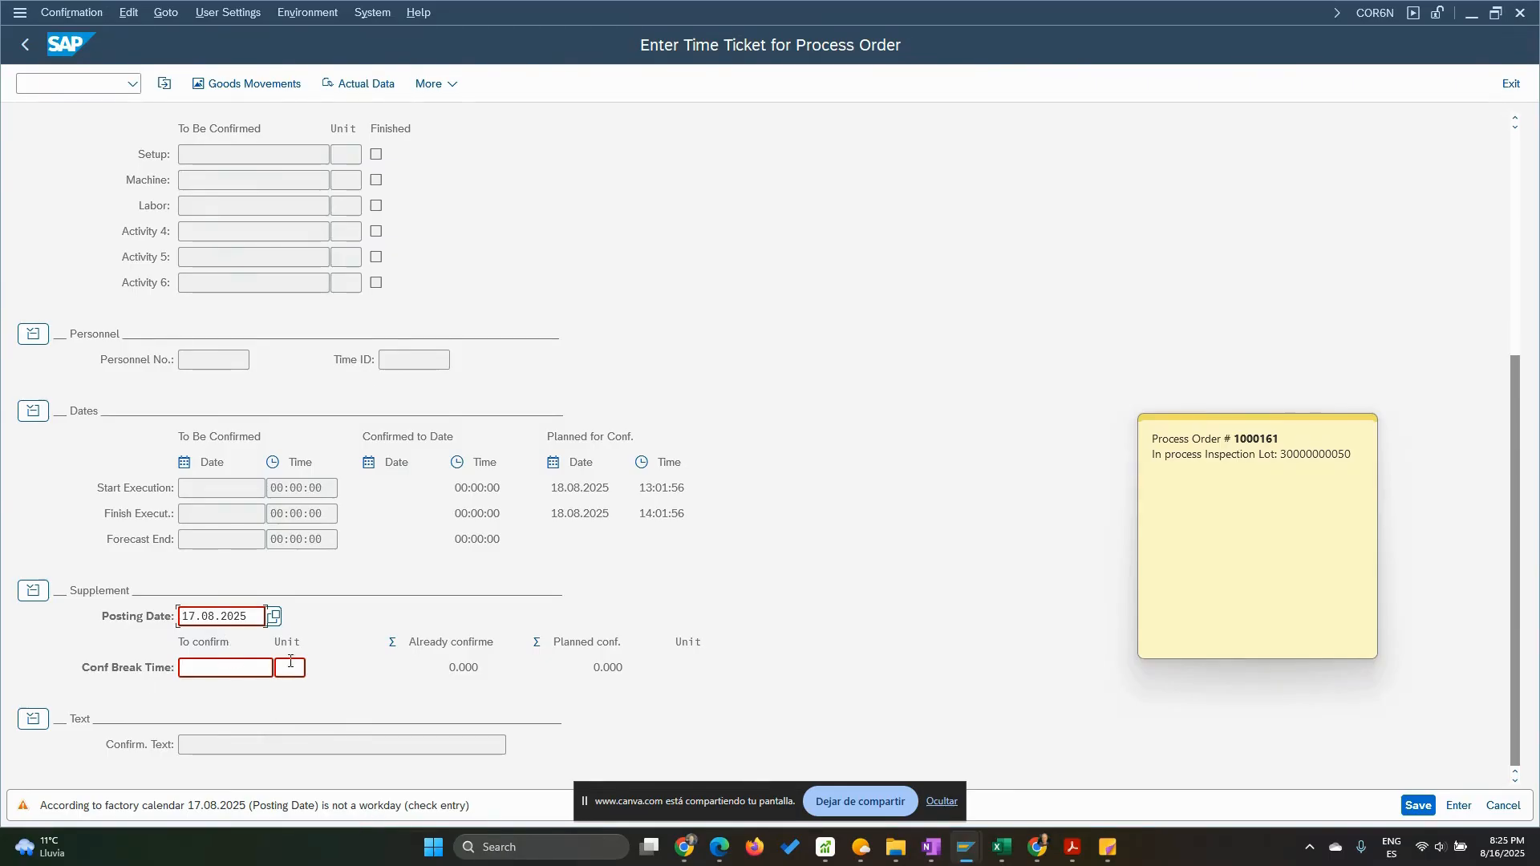
{"action": "key", "text": "Return"}
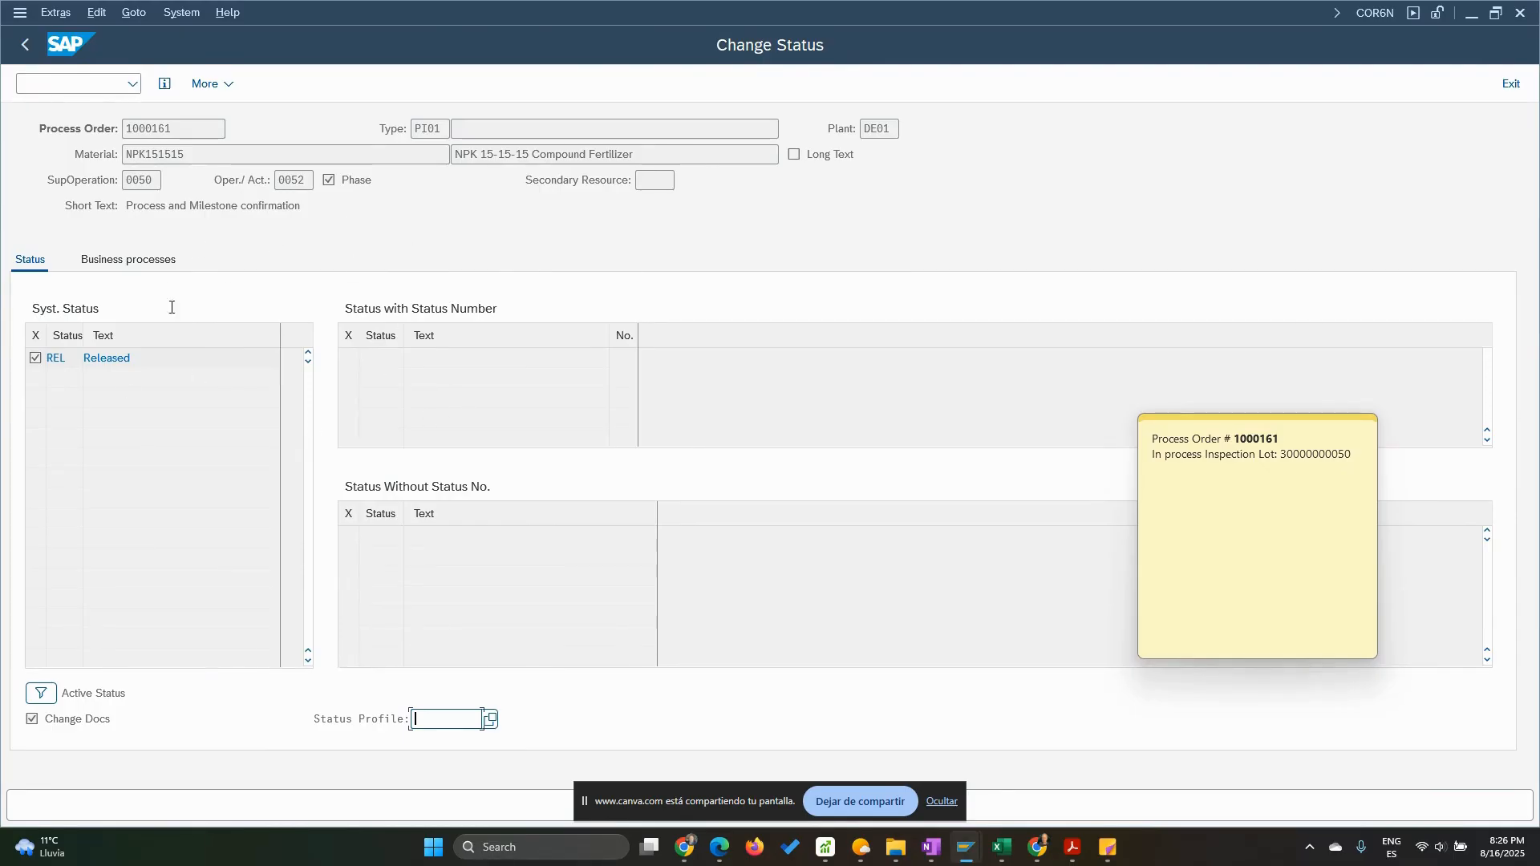
{"action": "left_click", "coordinate": [24, 45]}
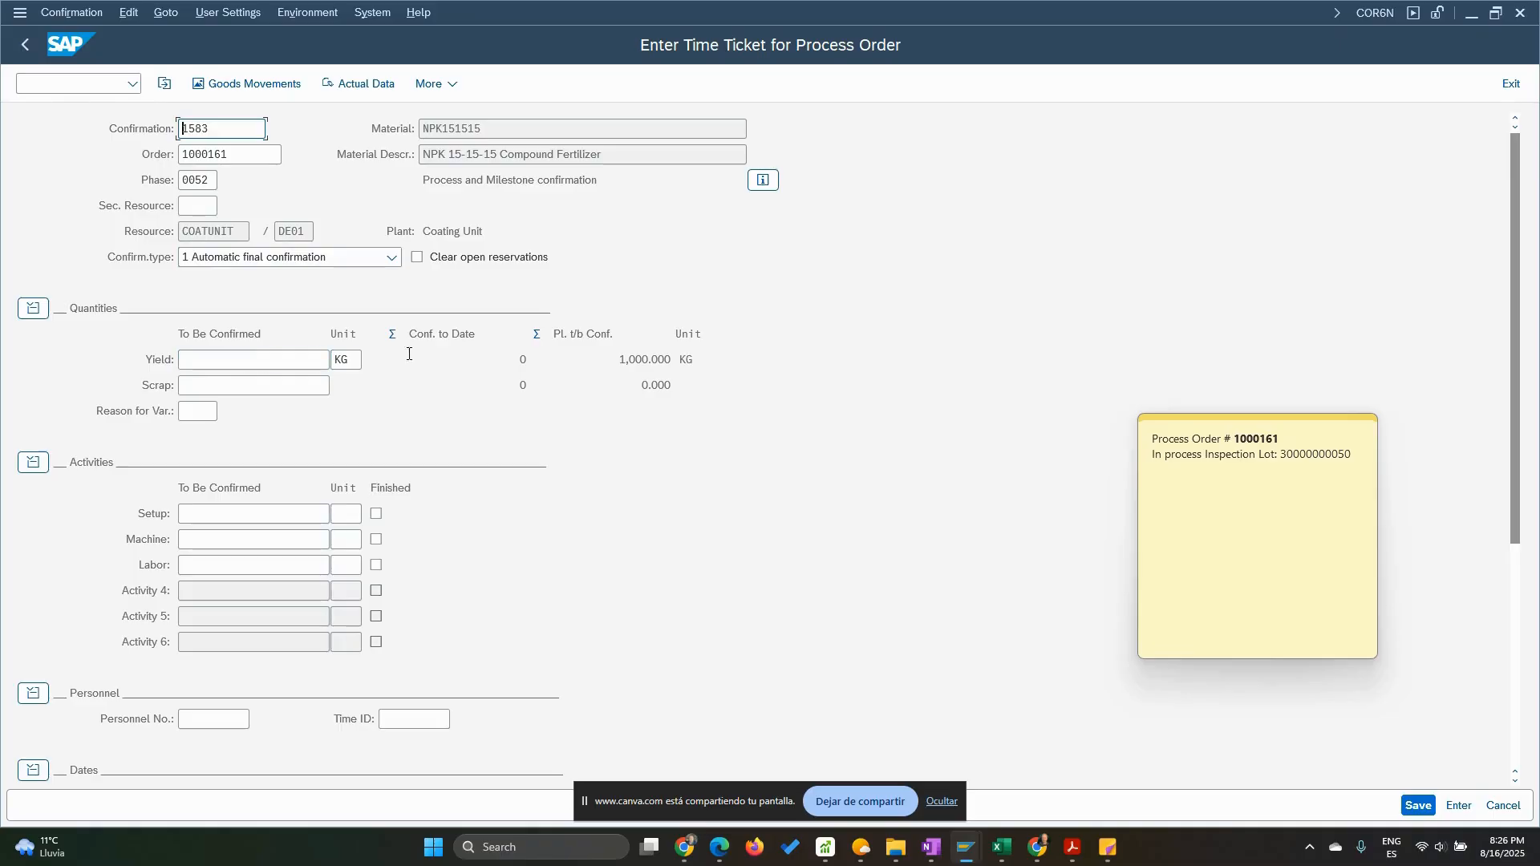
Set the yield to be confirmed to 1000 KG and compare it with the planned and already confirmed quantities
{"action": "left_click", "coordinate": [239, 359]}
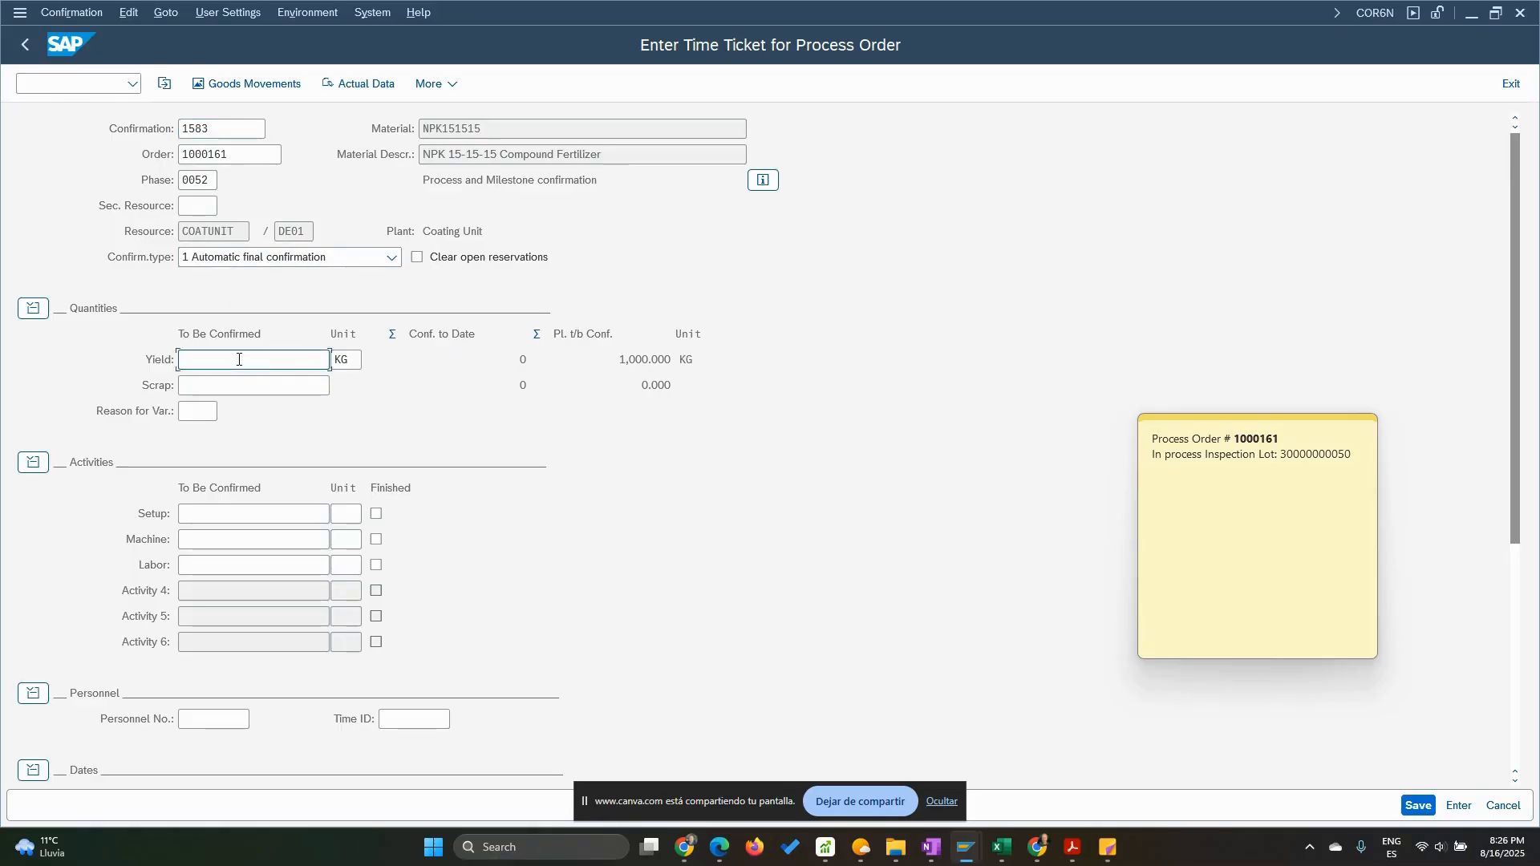
{"action": "type", "text": "1000"}
{"action": "left_click", "coordinate": [523, 385]}
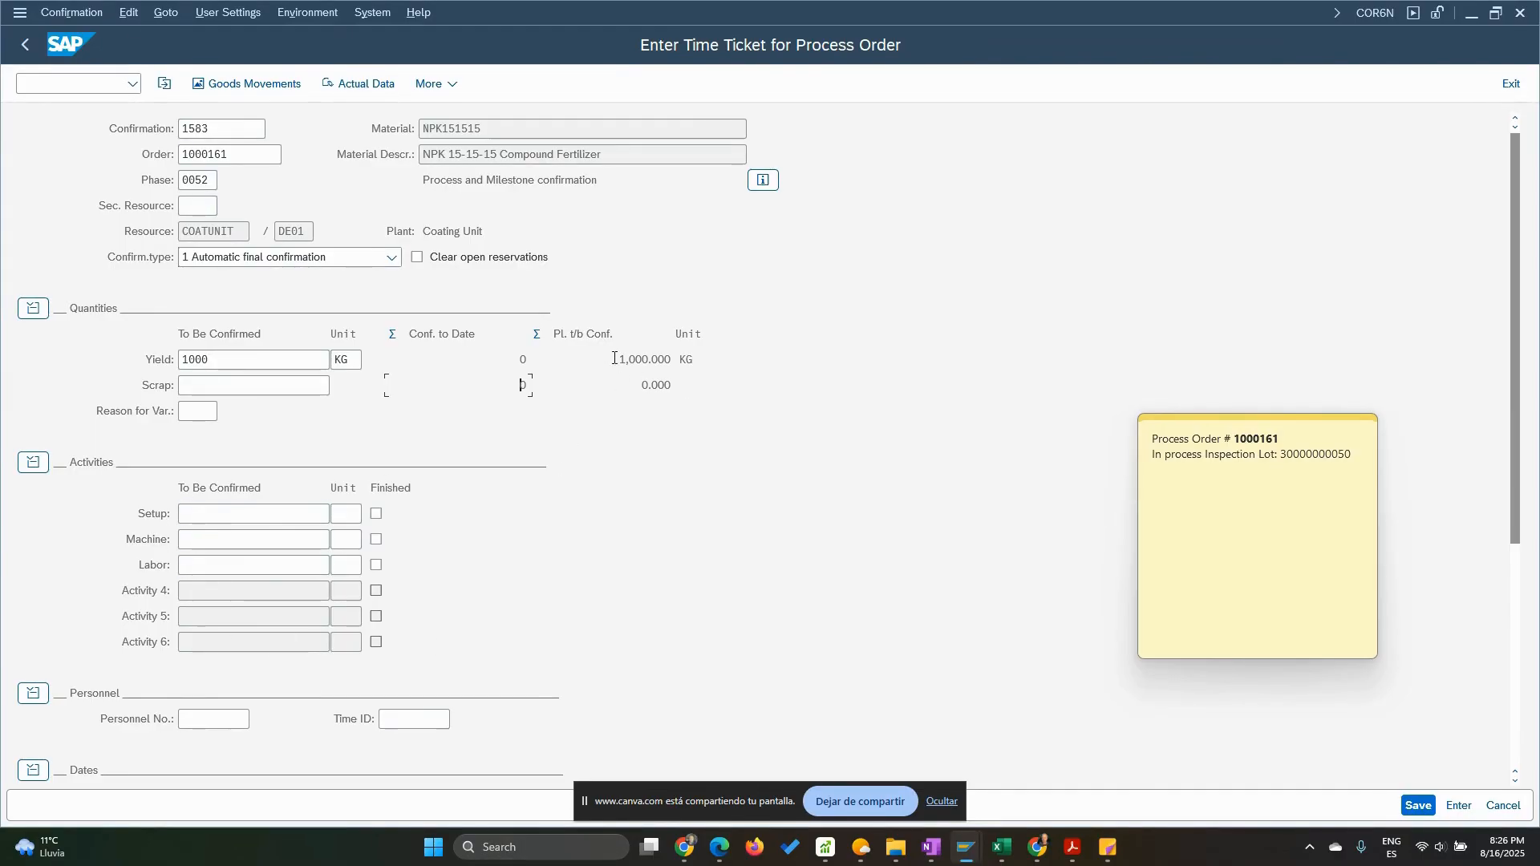
{"action": "left_click_drag", "start_coordinate": [619, 360], "coordinate": [674, 359]}
{"action": "left_click_drag", "start_coordinate": [529, 360], "coordinate": [514, 359]}
Fill in the proposed actual data with 1 H each for machine and labor, and check the execution and posting dates
{"action": "left_click", "coordinate": [210, 543]}
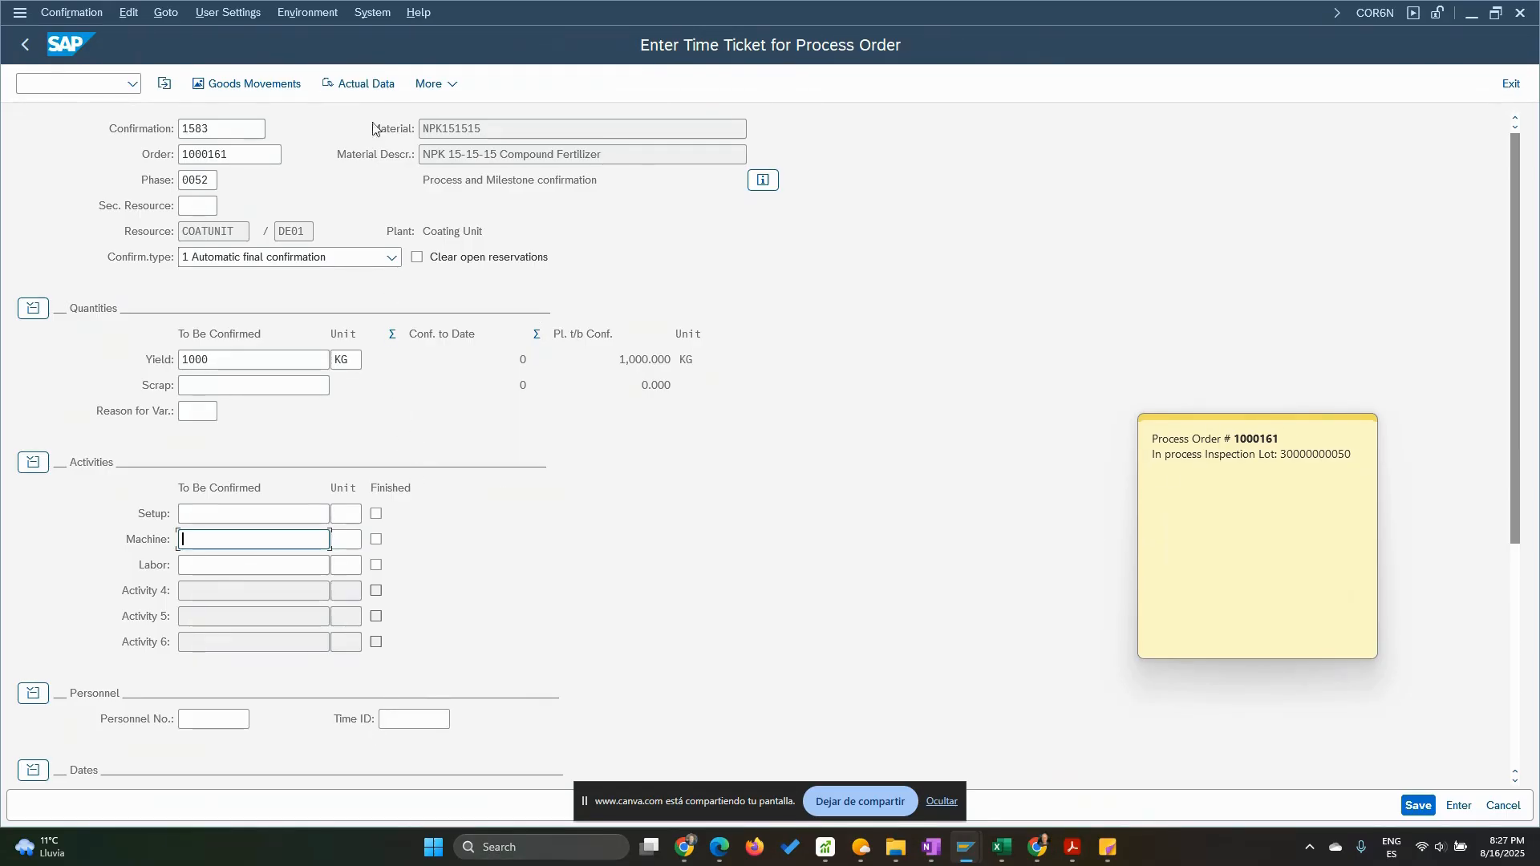
{"action": "left_click", "coordinate": [353, 88]}
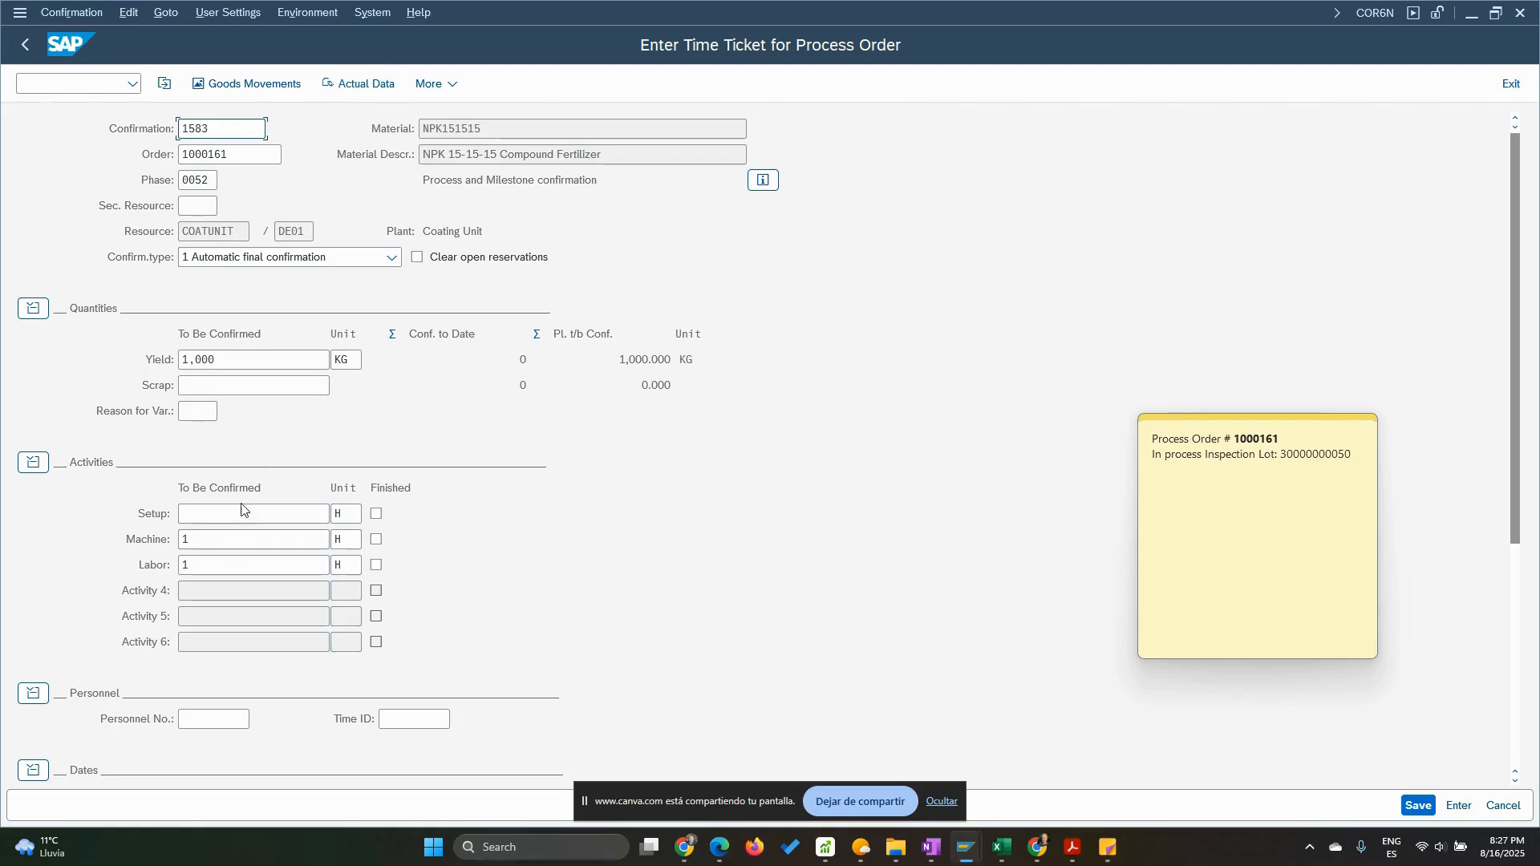
{"action": "double_click", "coordinate": [199, 542]}
{"action": "left_click", "coordinate": [195, 565]}
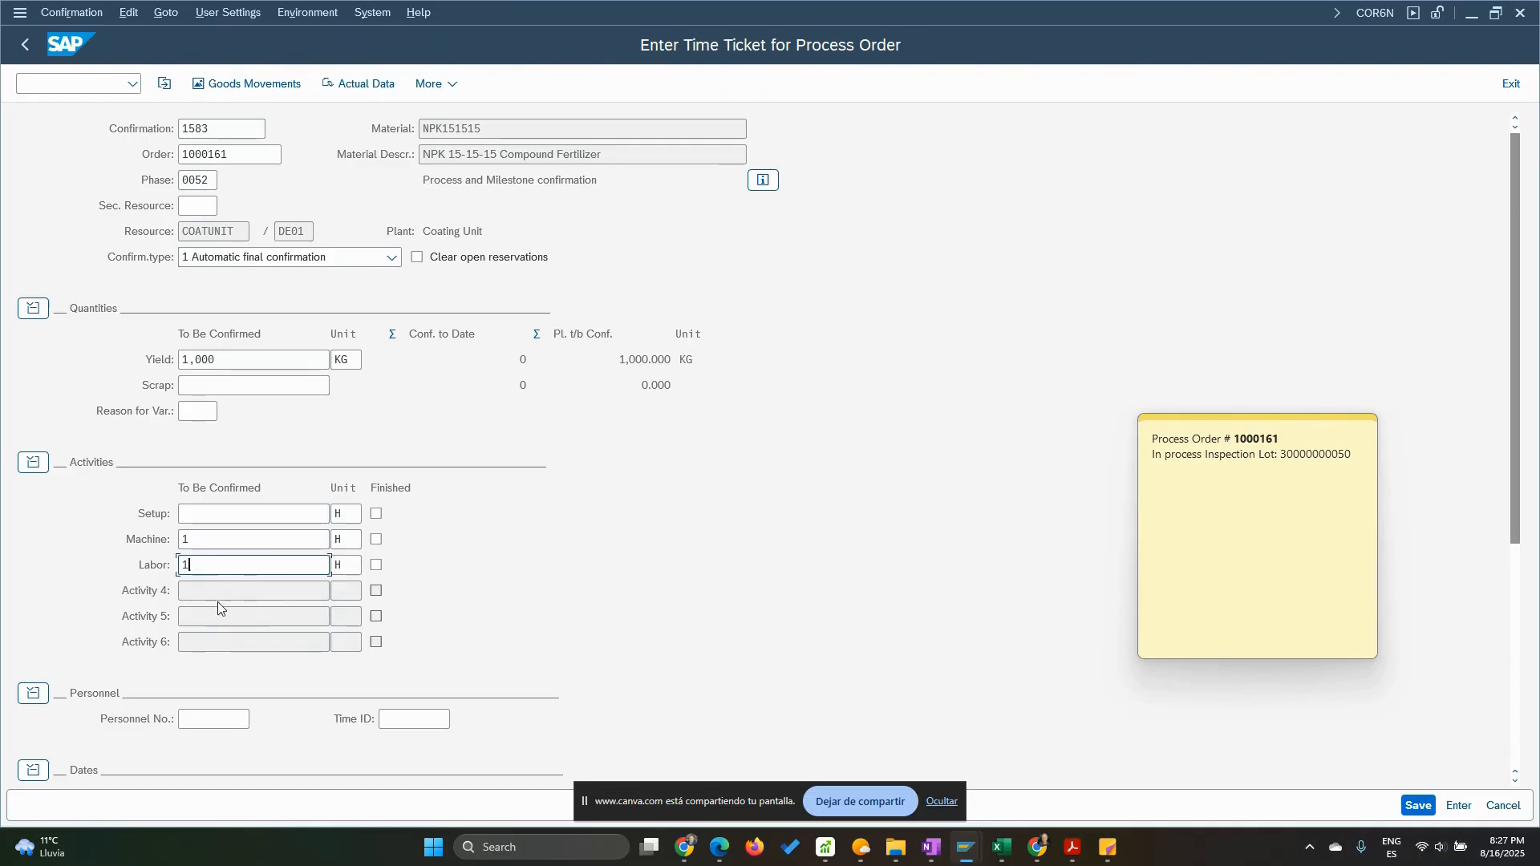
{"action": "scroll", "coordinate": [214, 599], "scroll_direction": "down", "scroll_amount": 5}
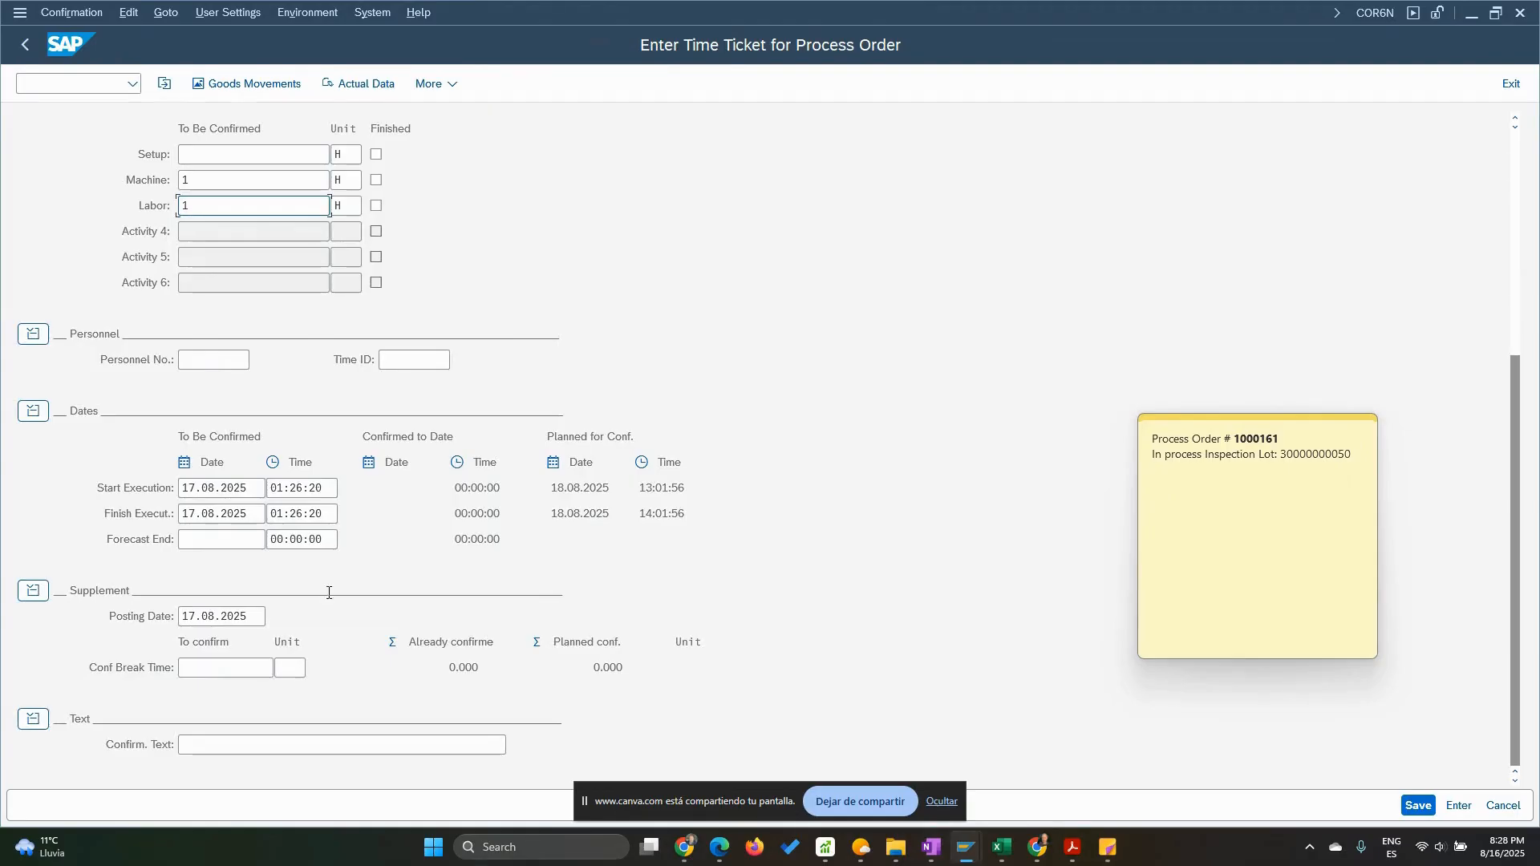
{"action": "scroll", "coordinate": [329, 592], "scroll_direction": "up", "scroll_amount": 5}
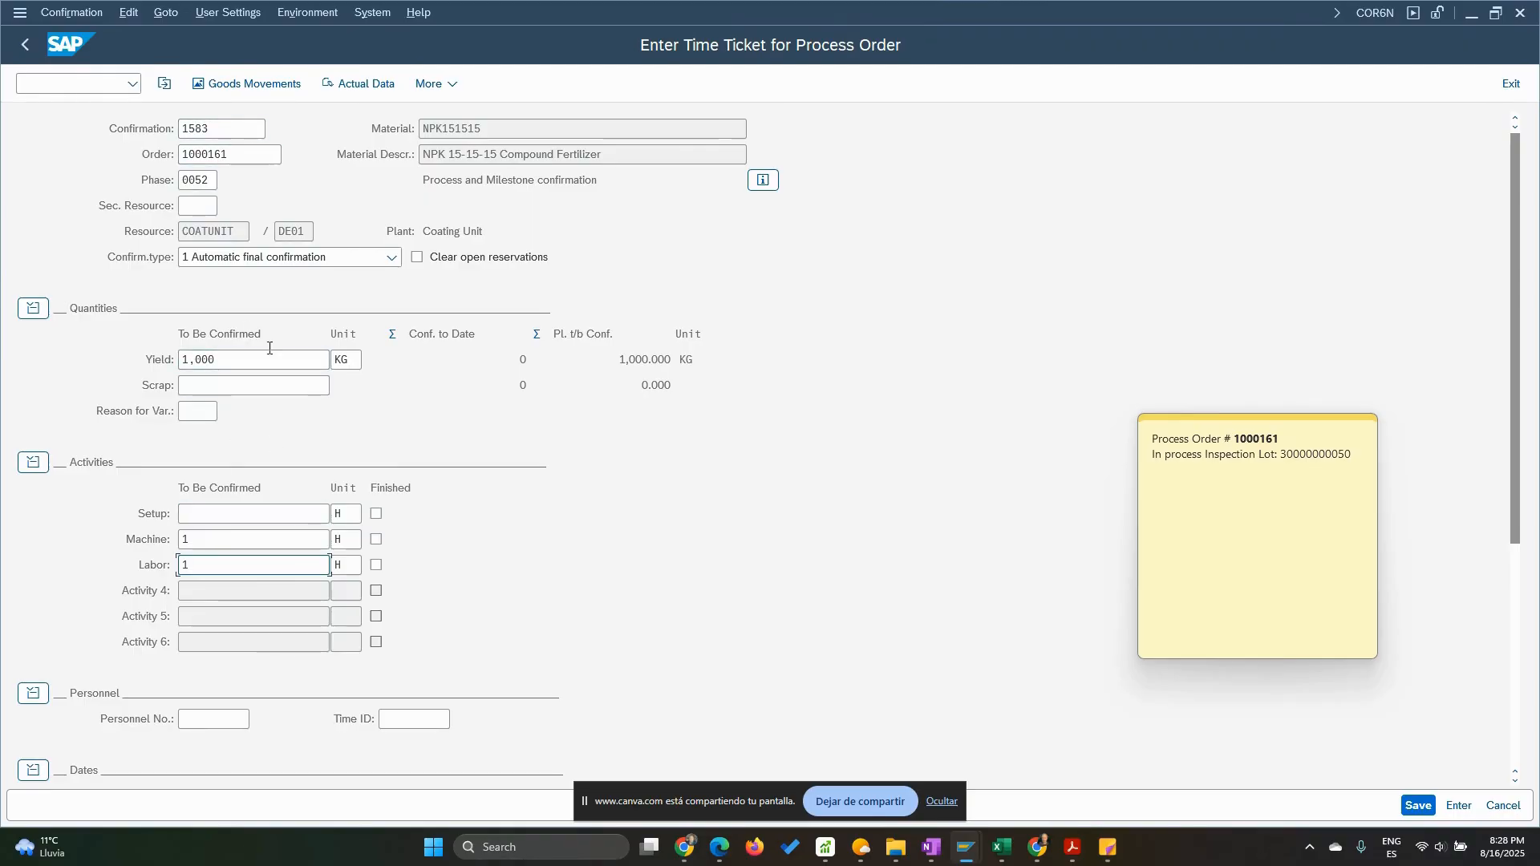
Open the goods movements of the time ticket, accepting the non-workday warnings for the execution and posting dates
{"action": "left_click", "coordinate": [248, 85]}
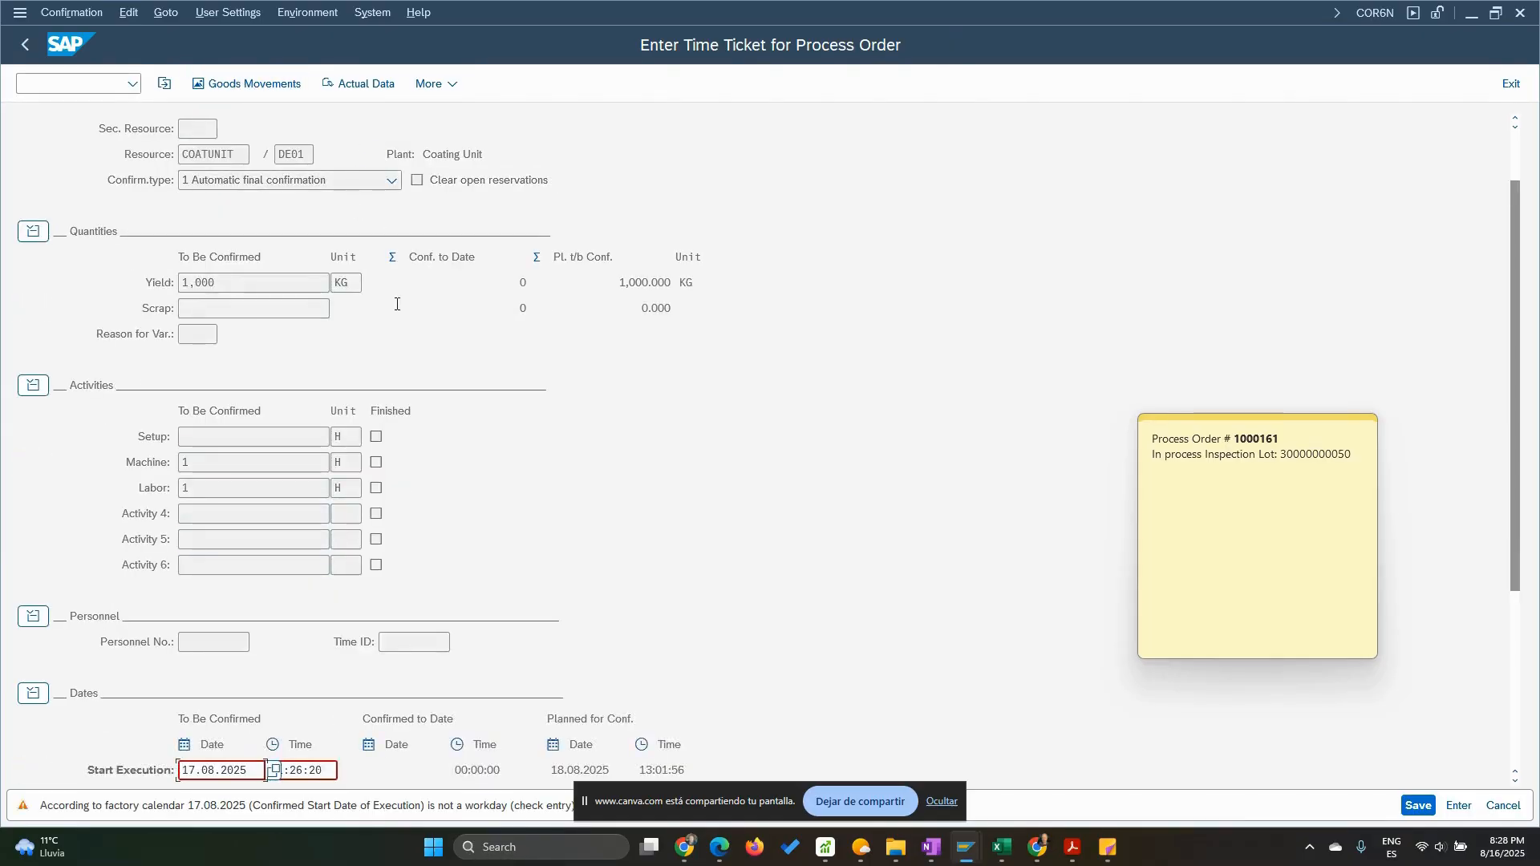
{"action": "key", "text": "Return"}
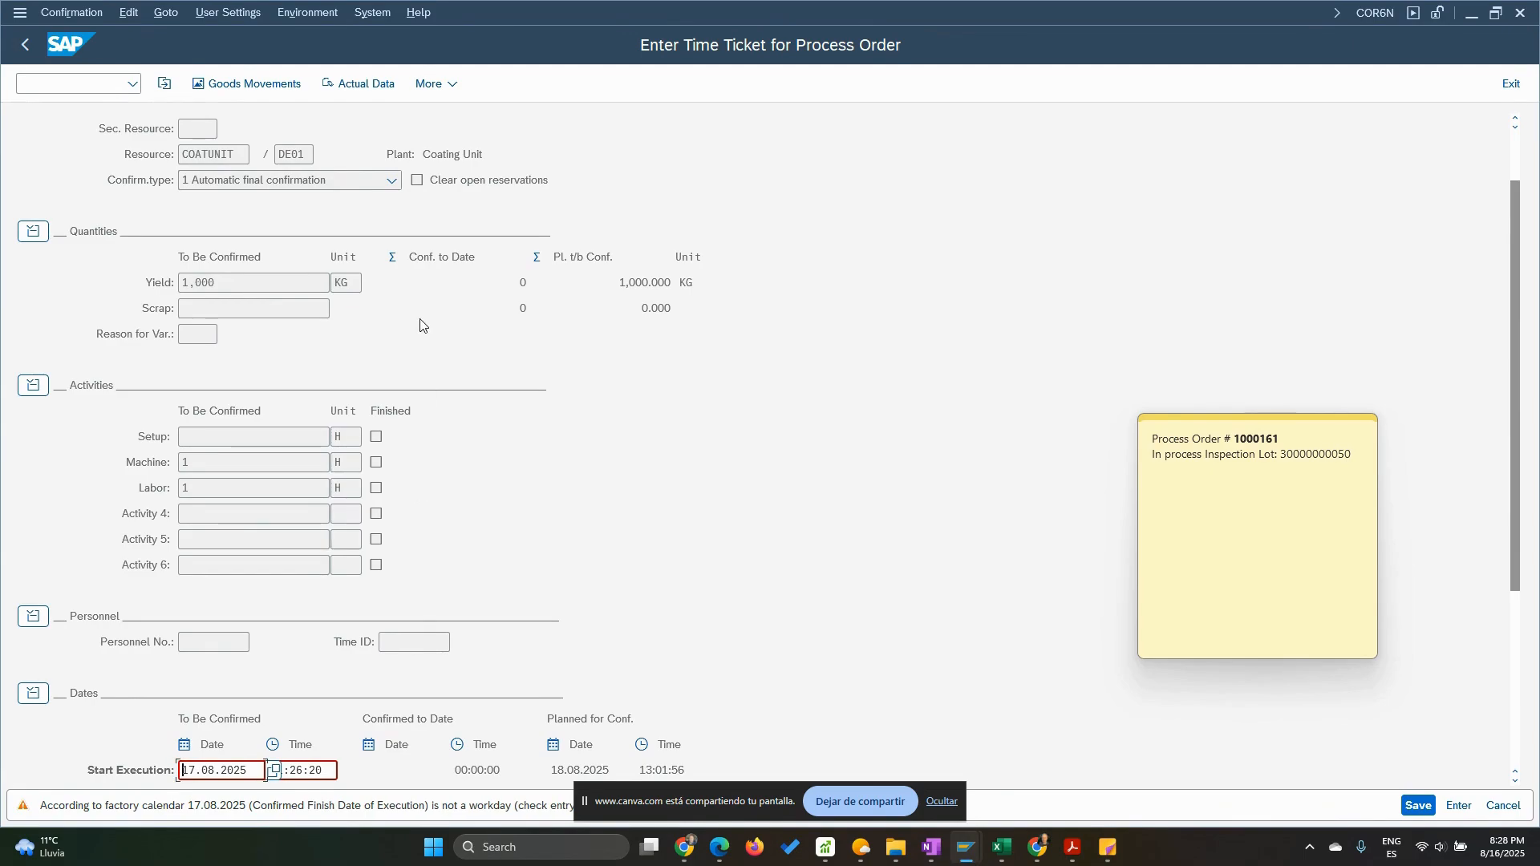
{"action": "key", "text": "Return"}
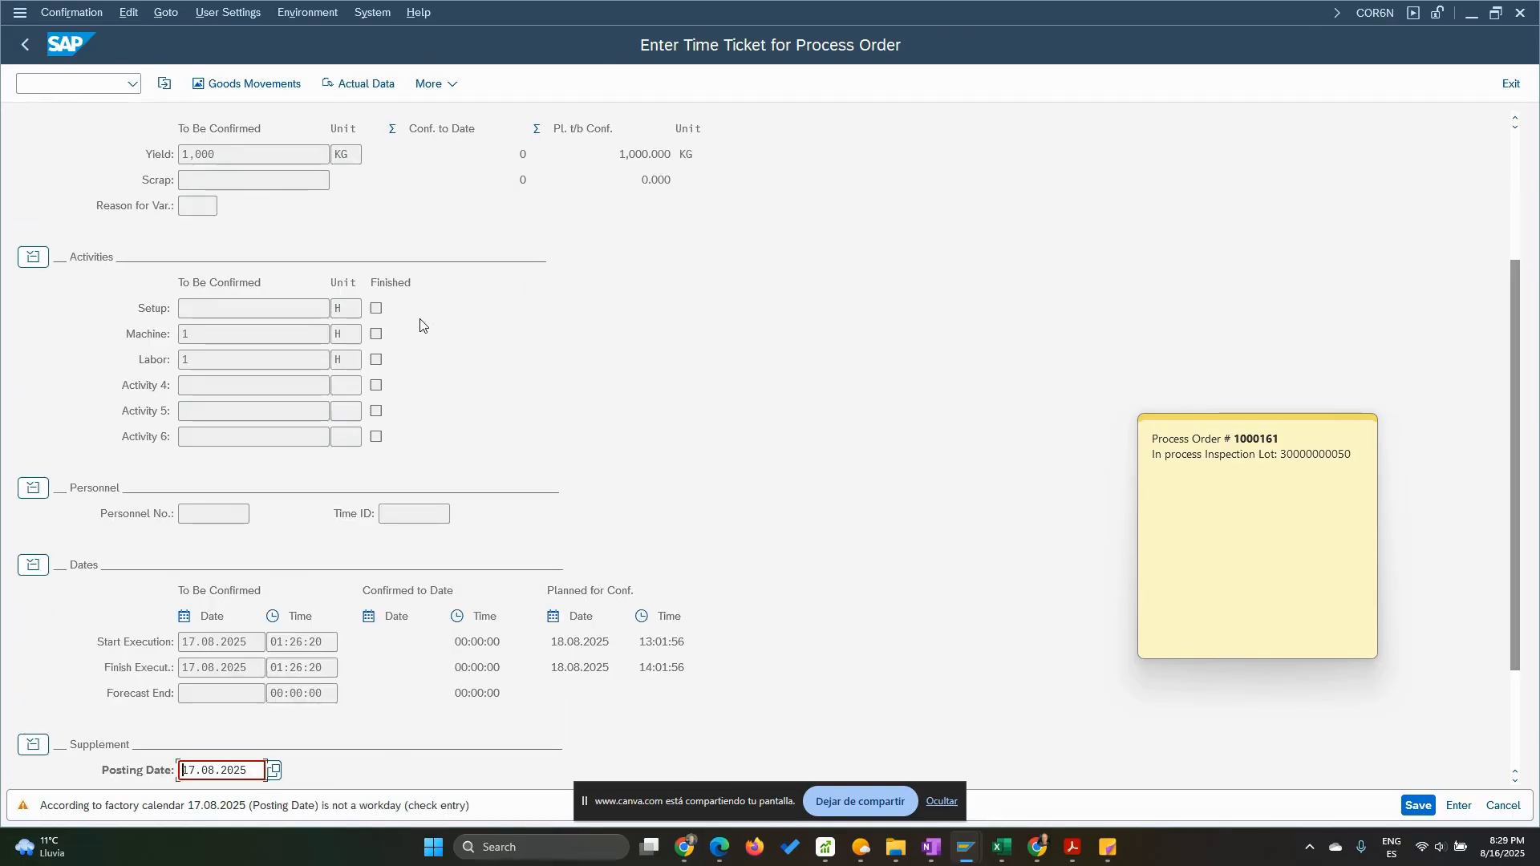
{"action": "key", "text": "Return"}
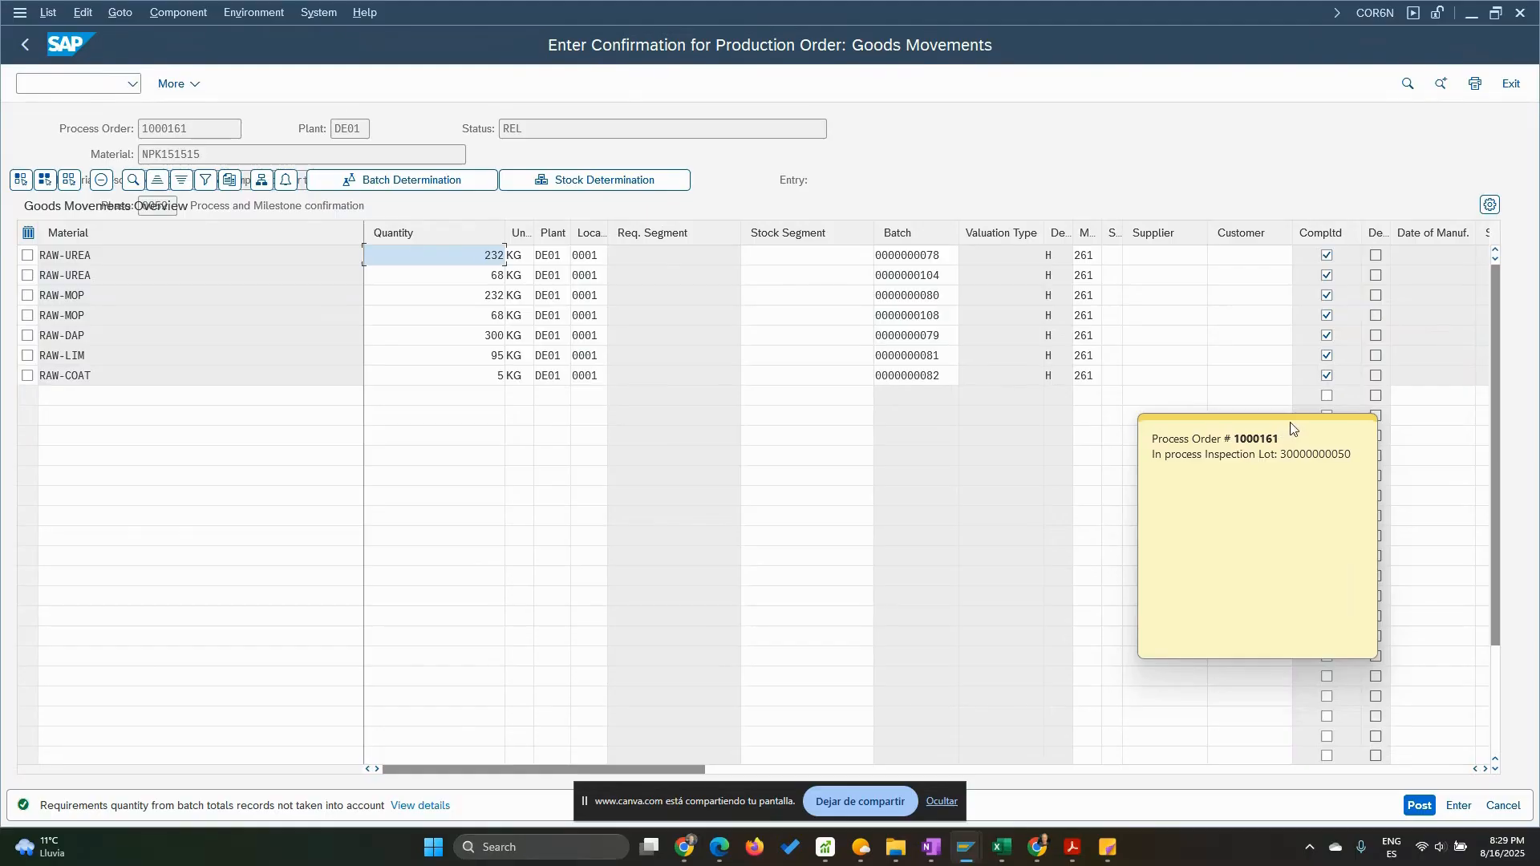
Move the sticky note clear of the goods movement list and examine the issue quantity of the second RAW-UREA batch
{"action": "double_click", "coordinate": [1278, 438]}
{"action": "left_click_drag", "start_coordinate": [1261, 440], "coordinate": [1381, 564]}
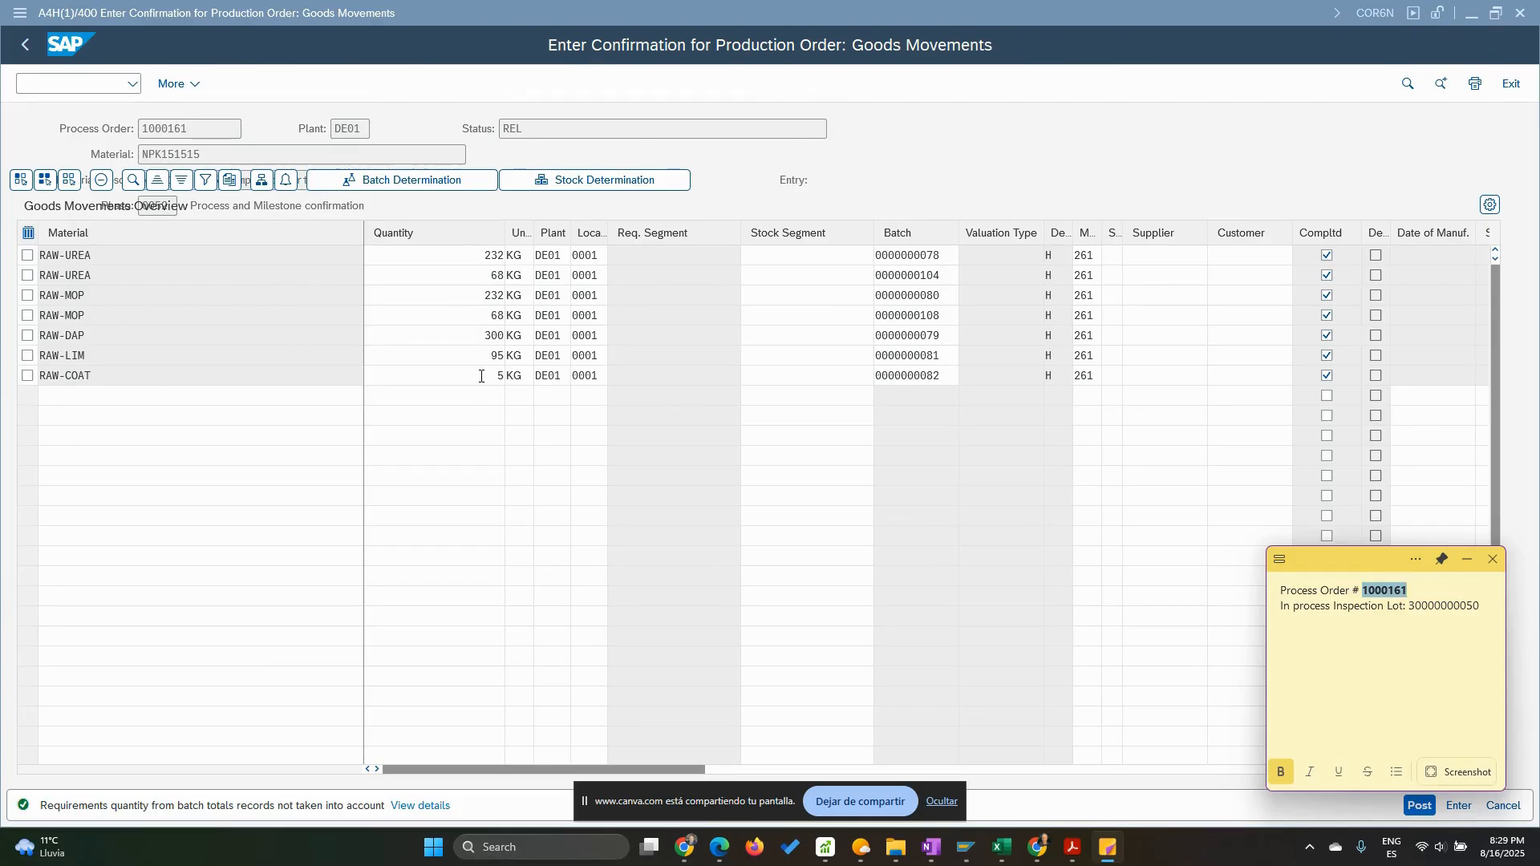
{"action": "left_click", "coordinate": [493, 275]}
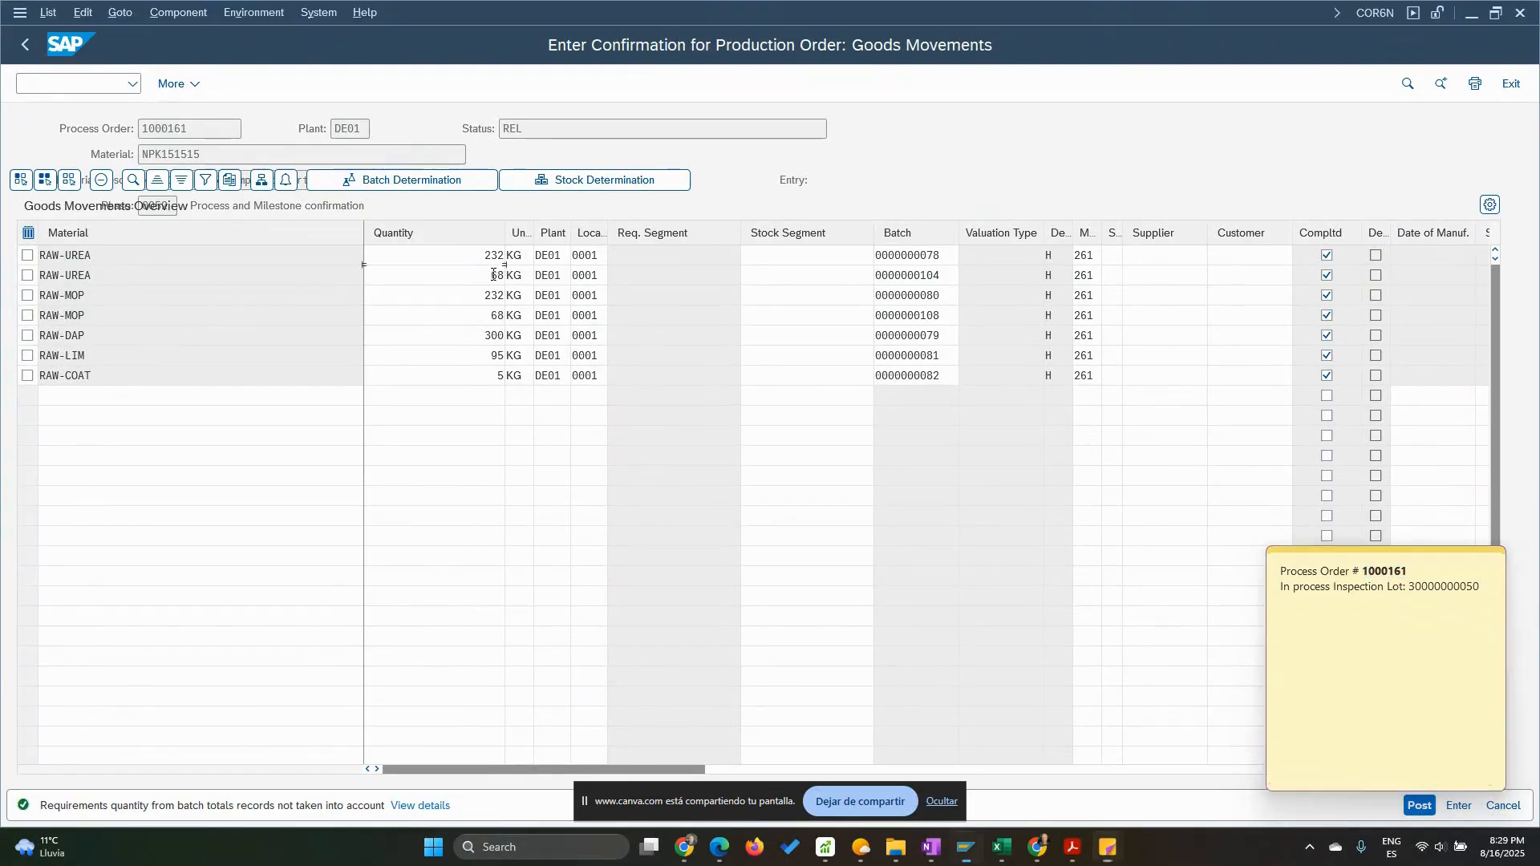
{"action": "left_click", "coordinate": [494, 274]}
{"action": "double_click", "coordinate": [493, 275]}
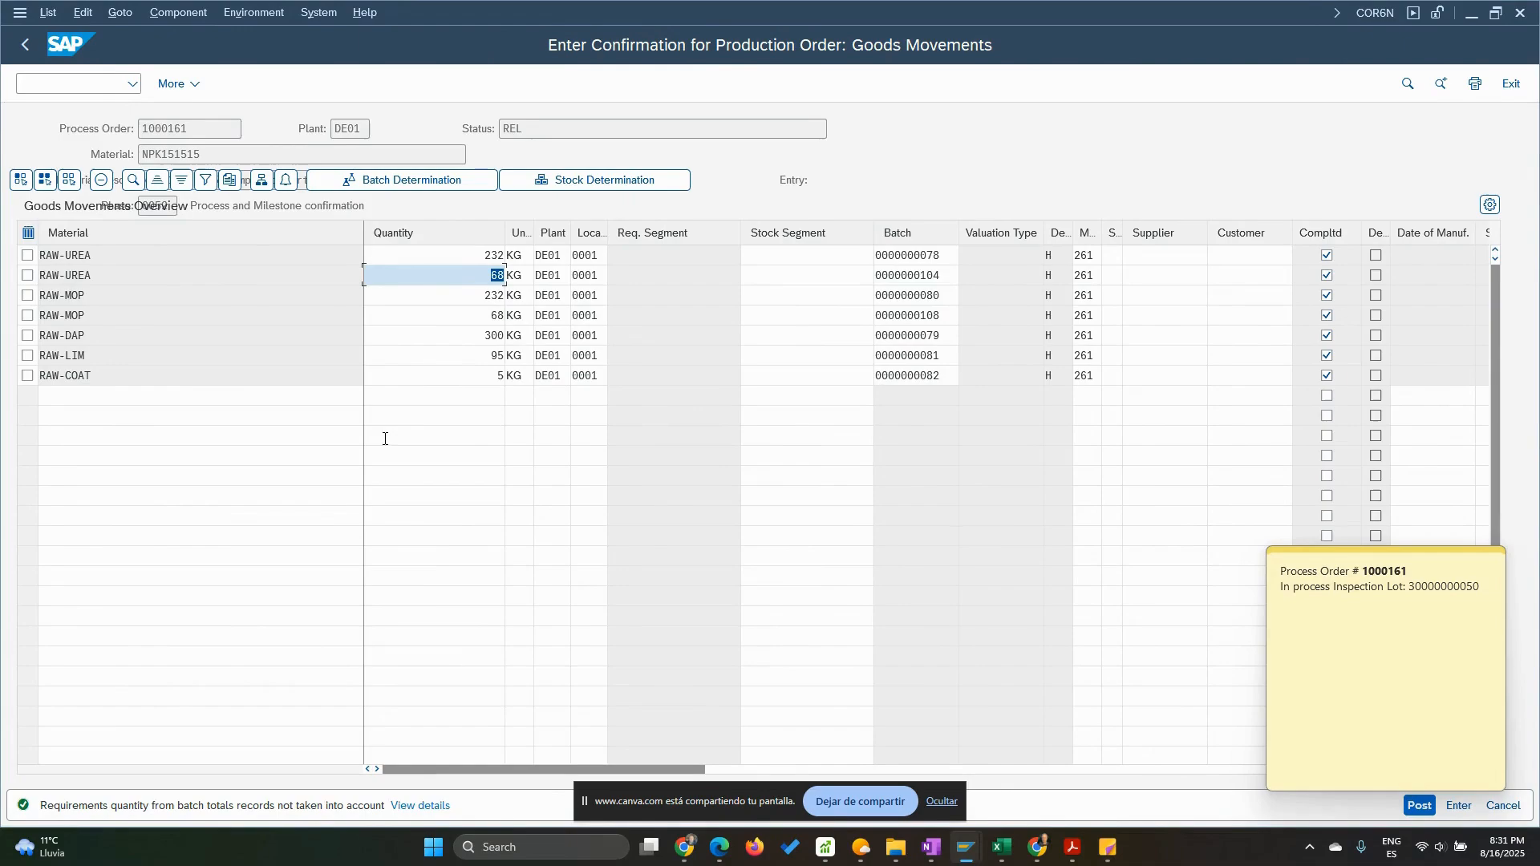
Return from the goods movements and save the time ticket for phase 0052, accepting the posting date warning
{"action": "left_click", "coordinate": [28, 46]}
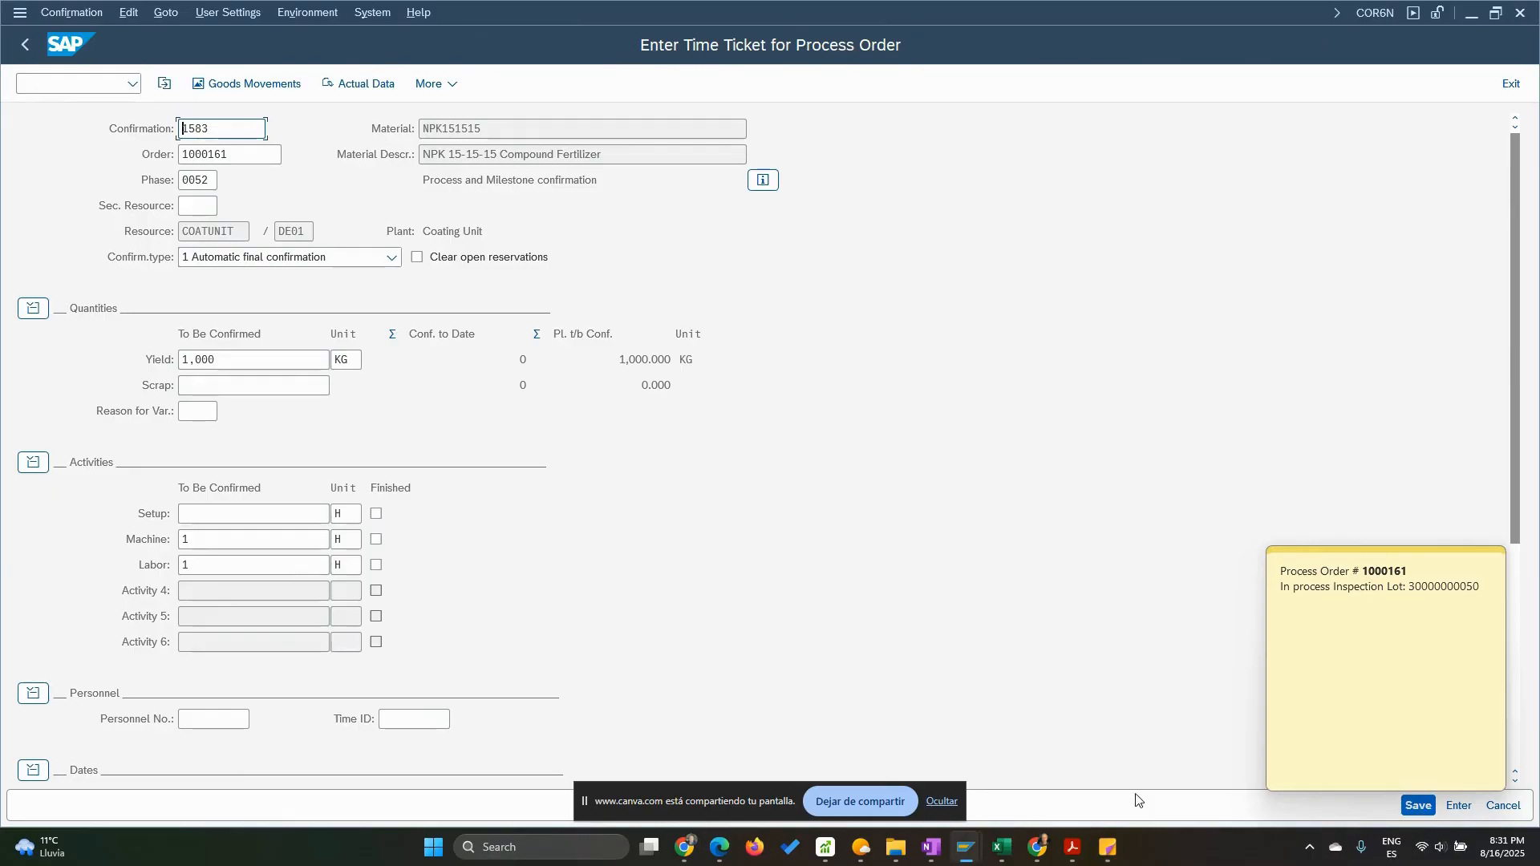
{"action": "left_click", "coordinate": [1419, 806]}
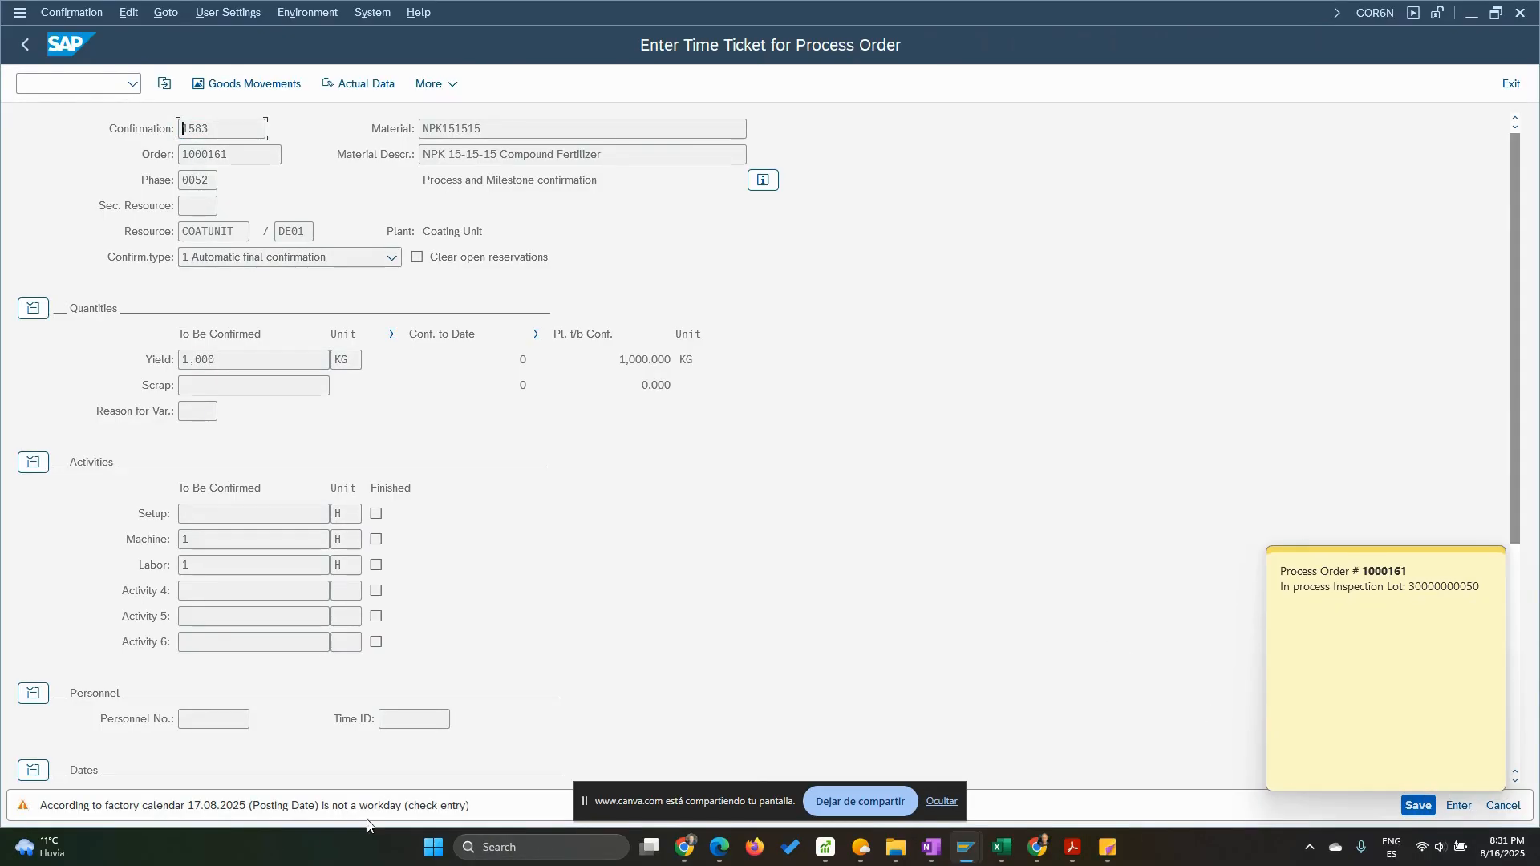
{"action": "key", "text": "Return"}
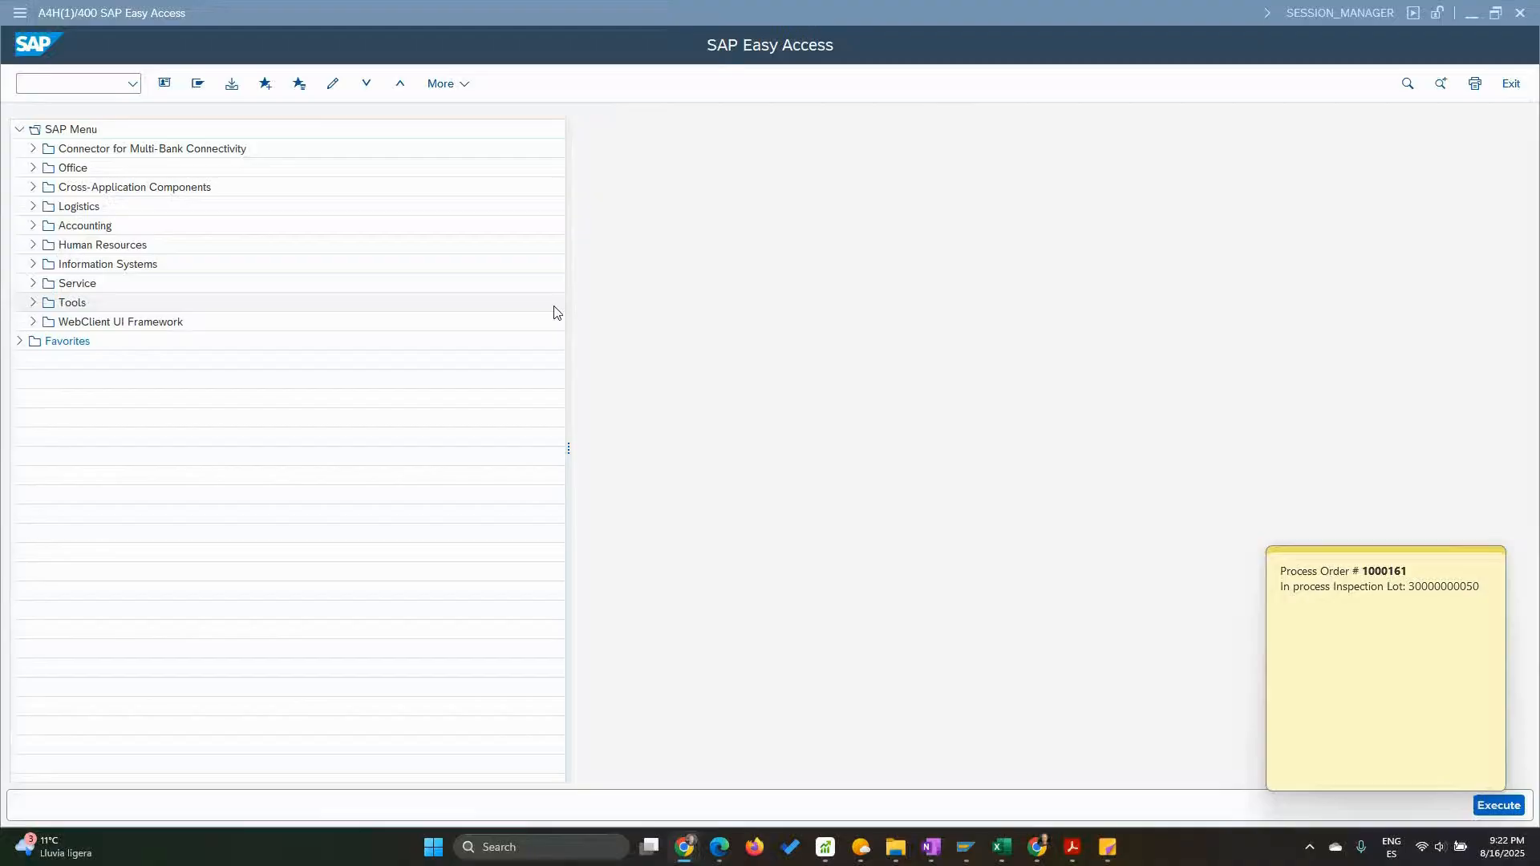
Start transaction MIGO to enter a goods receipt for the process order
{"action": "left_click", "coordinate": [66, 85]}
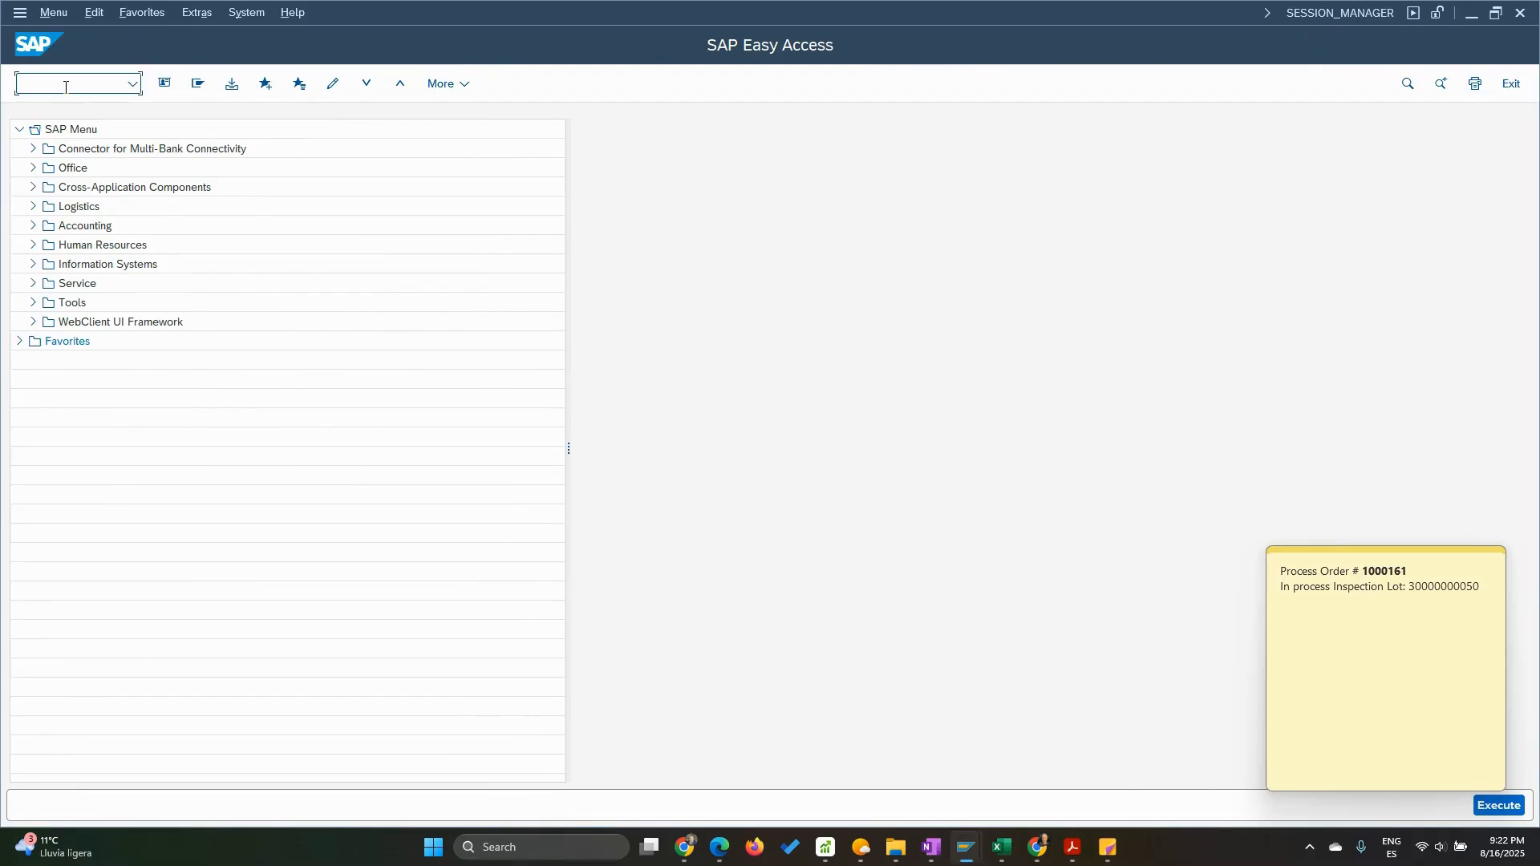
{"action": "type", "text": "MIGA"}
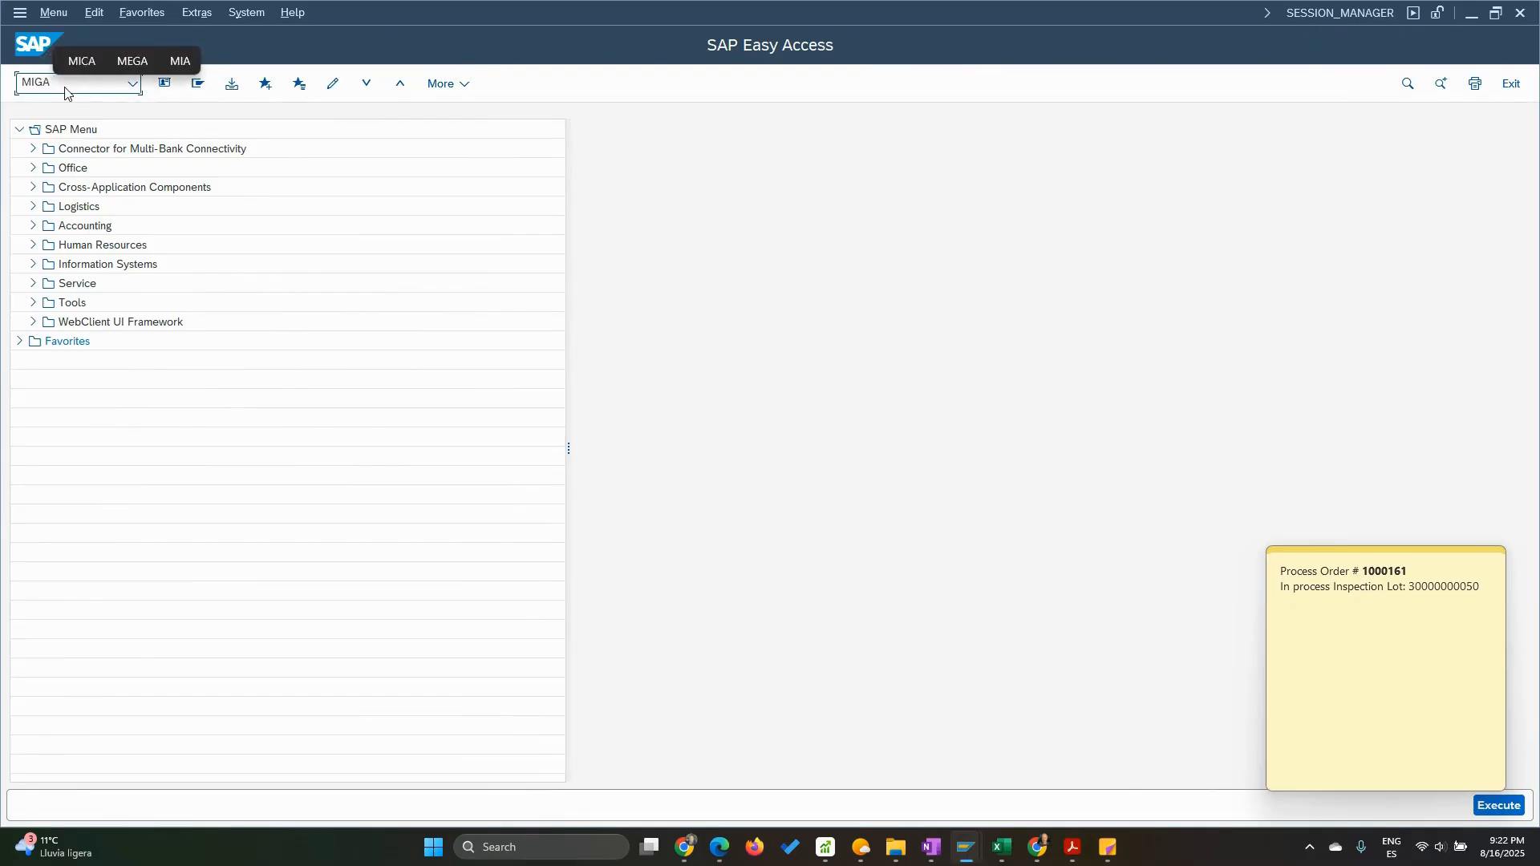
{"action": "key", "text": "BackSpace"}
{"action": "key", "text": "BackSpace"}
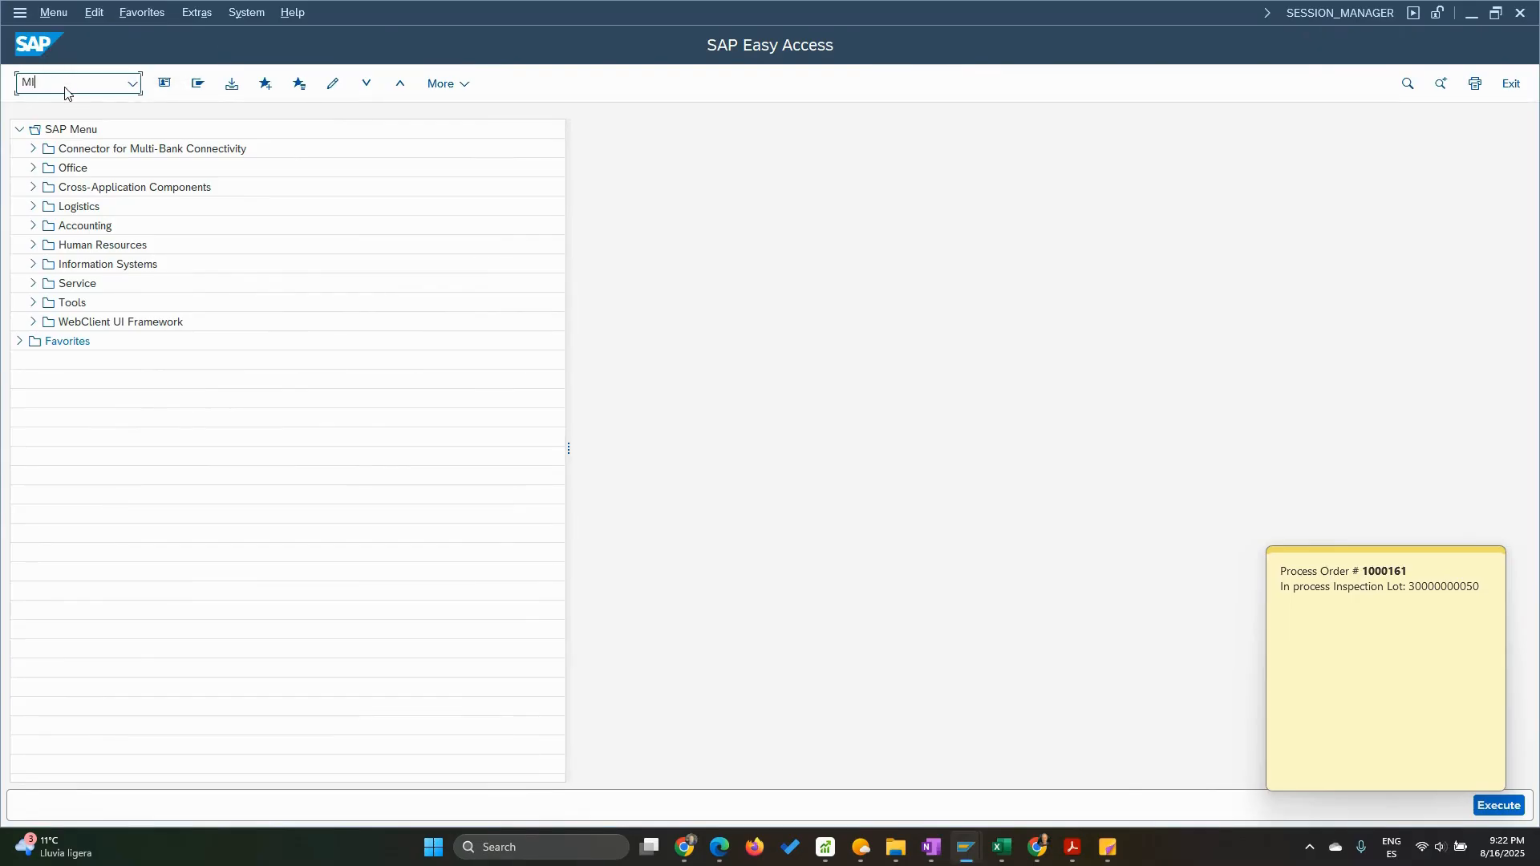
{"action": "type", "text": "IGO"}
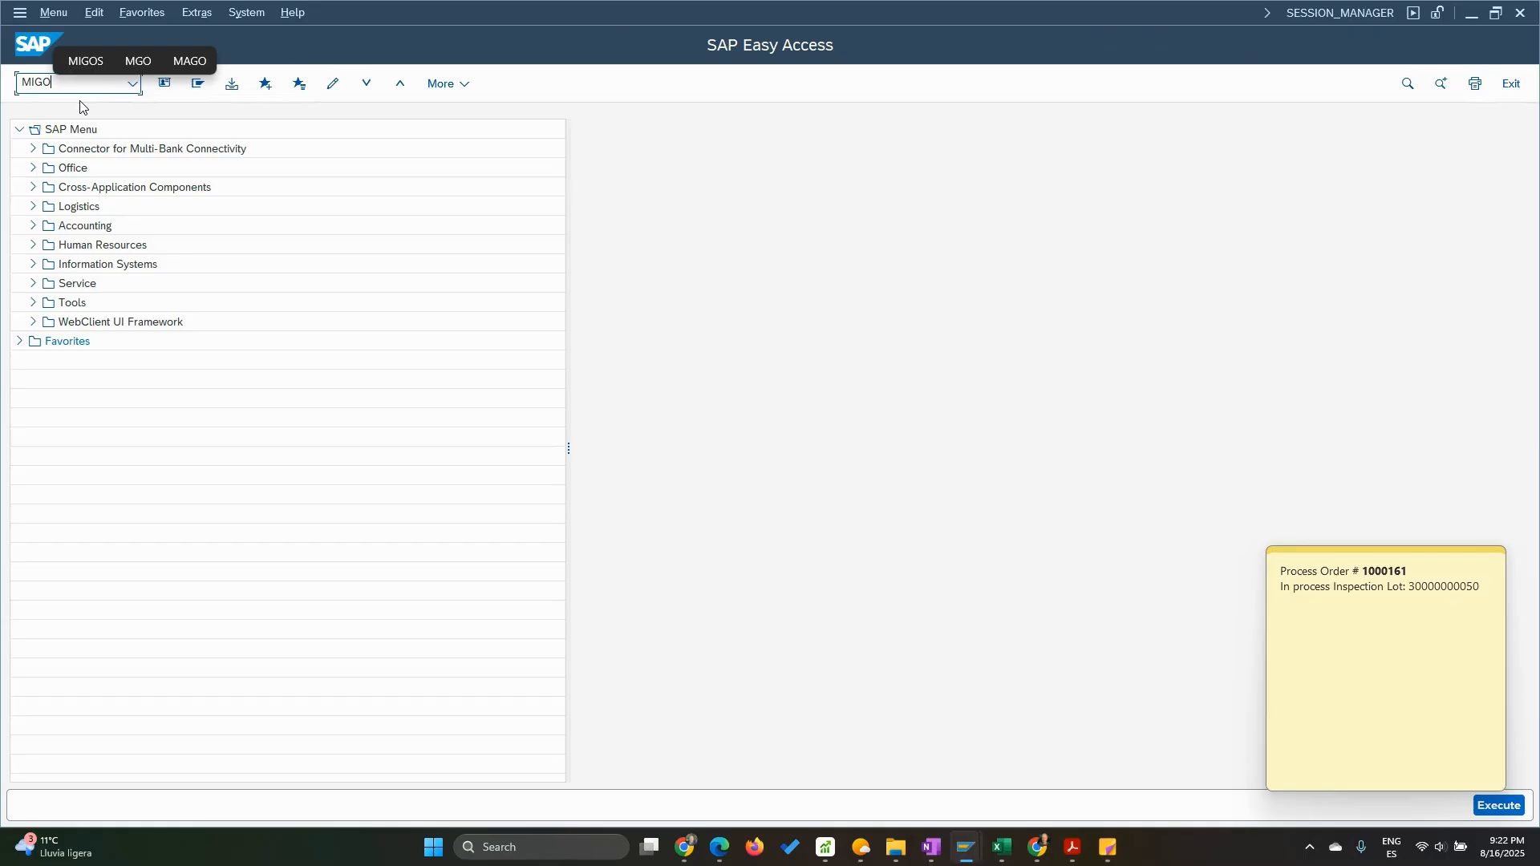
{"action": "key", "text": "Return"}
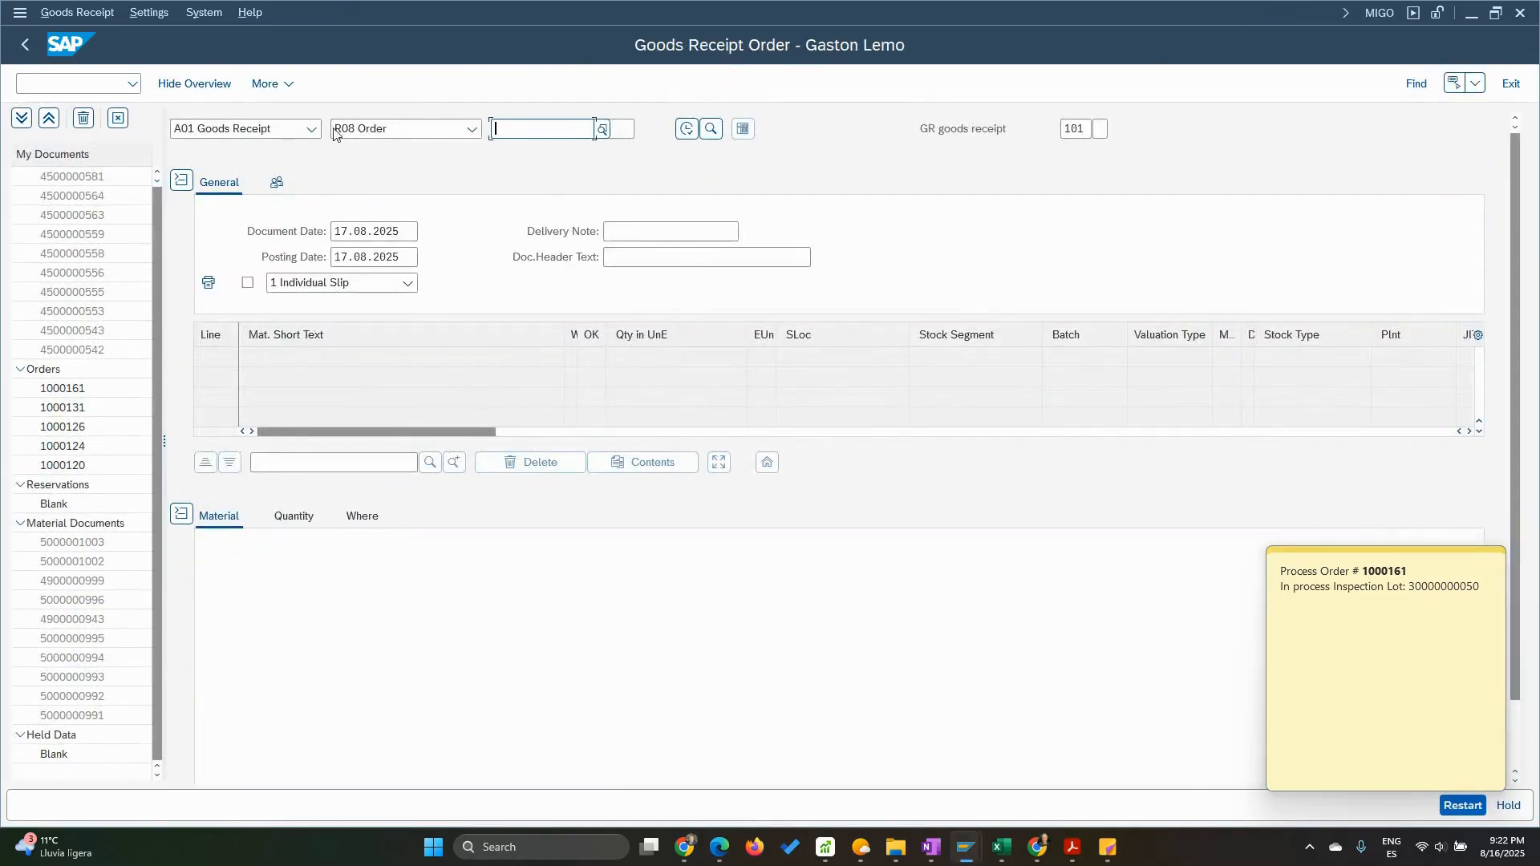
Load the NPK 15-15-15 process order into the goods receipt from the previously used order numbers
{"action": "left_click", "coordinate": [536, 127]}
{"action": "left_click", "coordinate": [532, 153]}
{"action": "key", "text": "Return"}
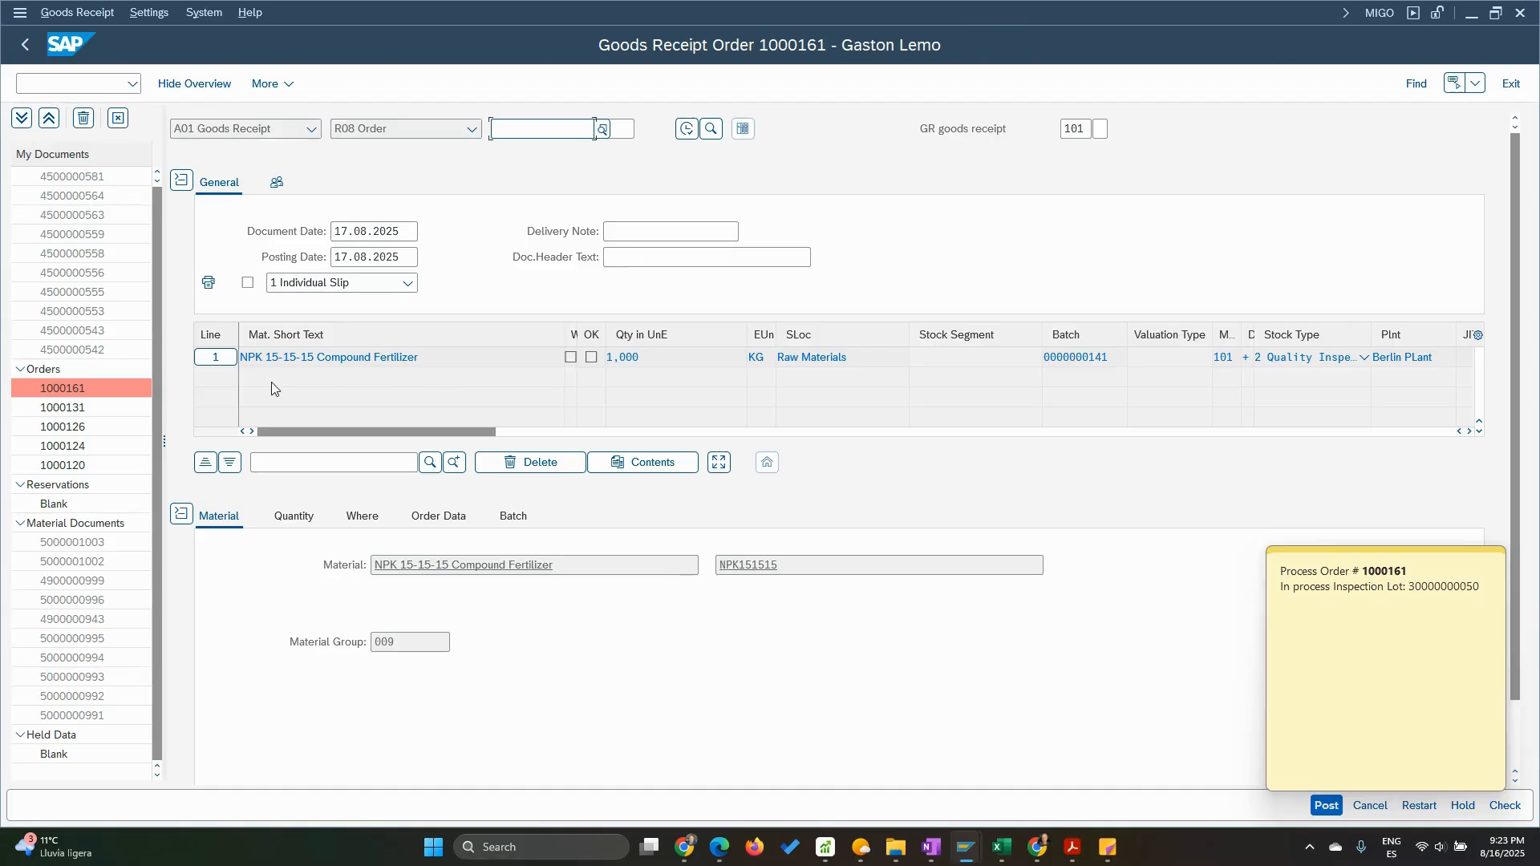
Mark the NPK 15-15-15 Compound Fertilizer item as OK, check the goods receipt and acknowledge the log
{"action": "scroll", "coordinate": [626, 706], "scroll_direction": "down", "scroll_amount": 1}
{"action": "left_click", "coordinate": [256, 746]}
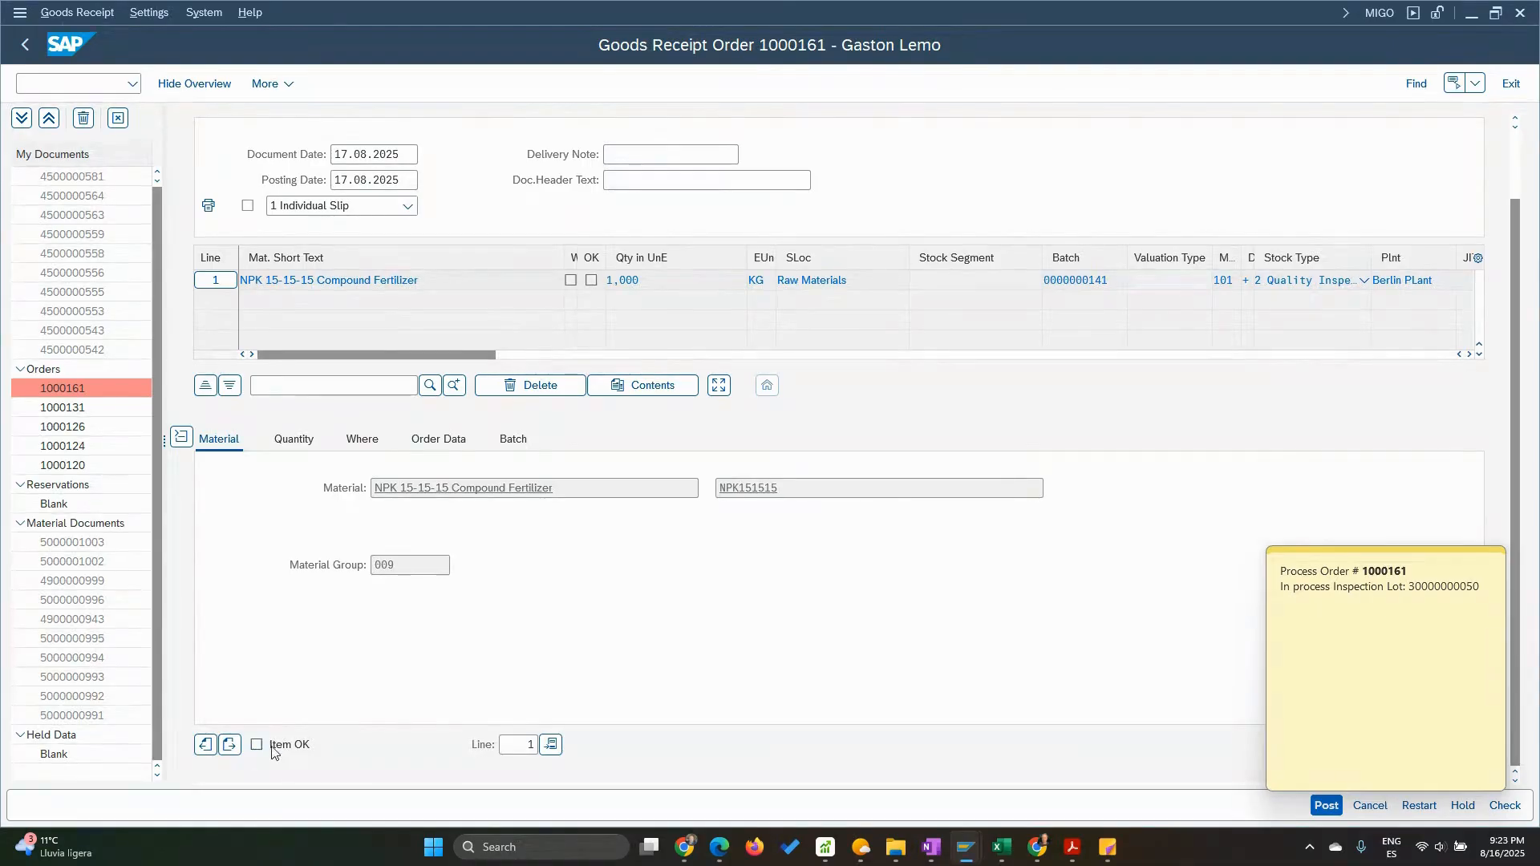
{"action": "scroll", "coordinate": [746, 646], "scroll_direction": "up", "scroll_amount": 1}
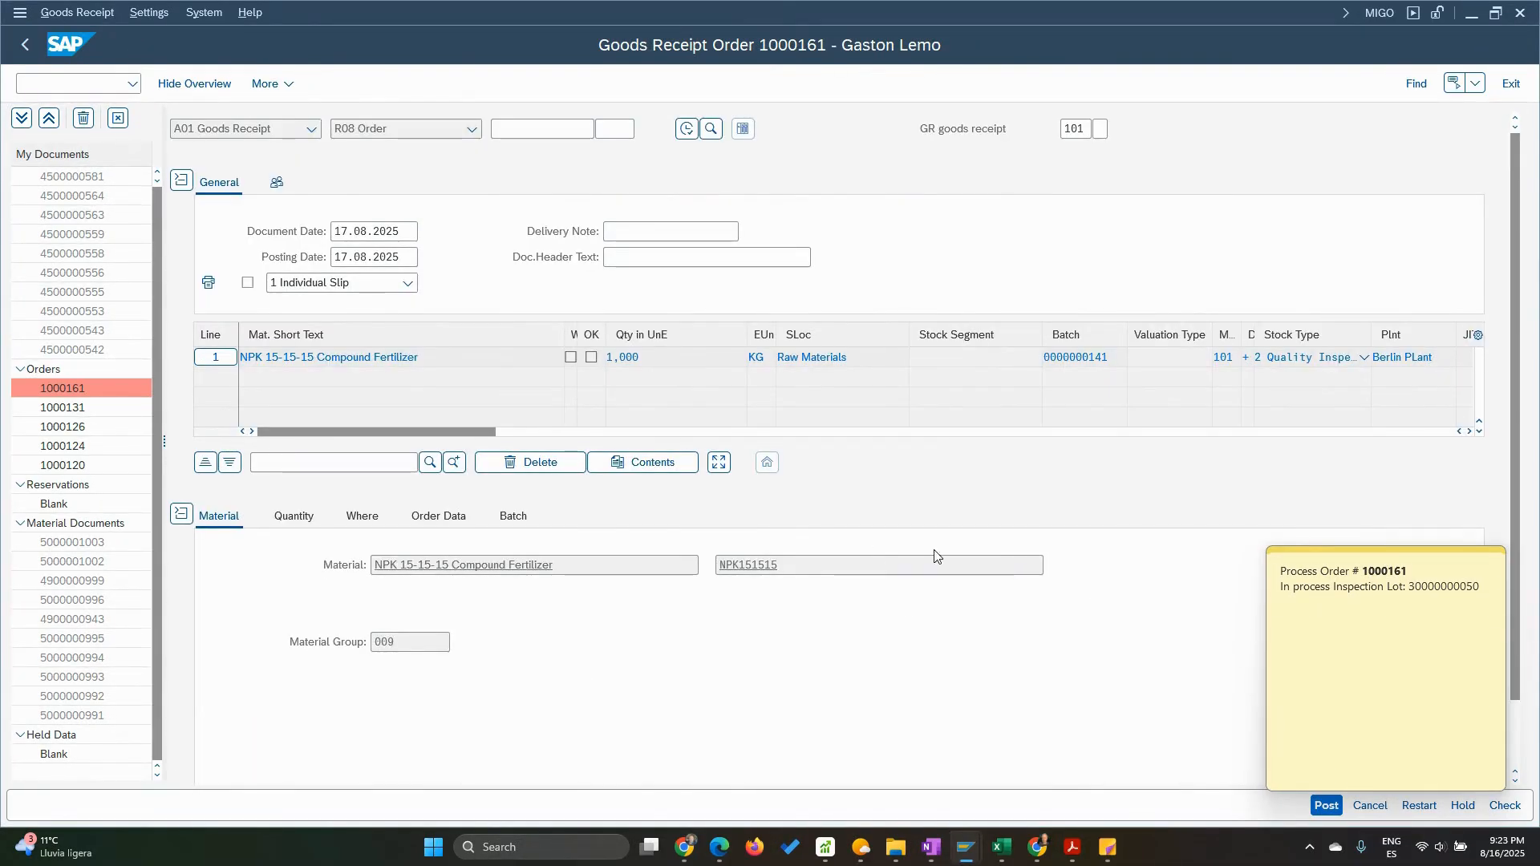
{"action": "left_click", "coordinate": [1503, 807]}
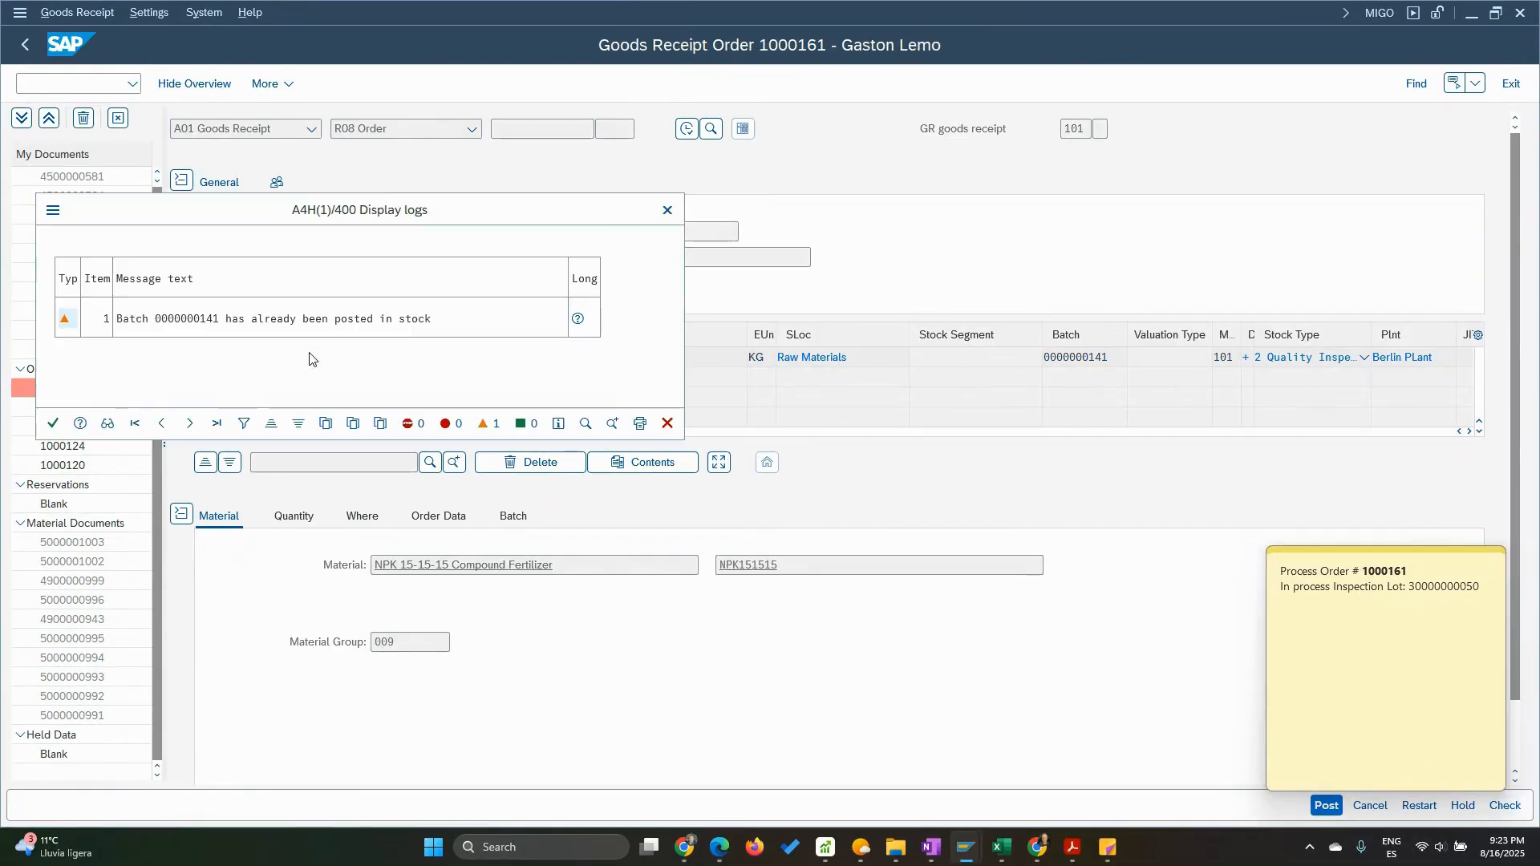
{"action": "left_click", "coordinate": [52, 424]}
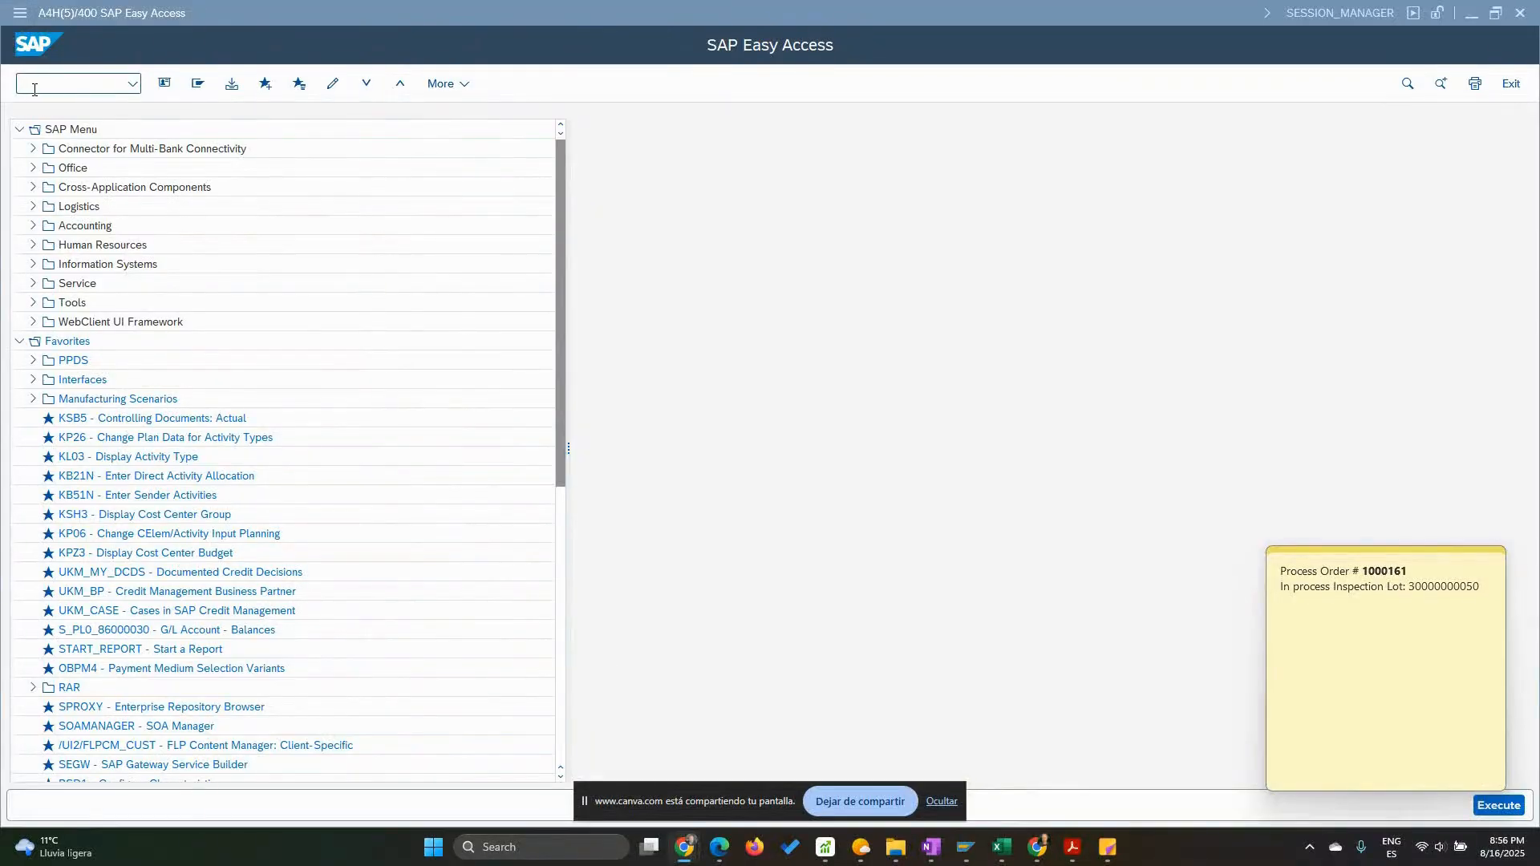
Start transaction COR2 from SAP Easy Access to change the process order
{"action": "left_click", "coordinate": [48, 89]}
{"action": "type", "text": "COR2"}
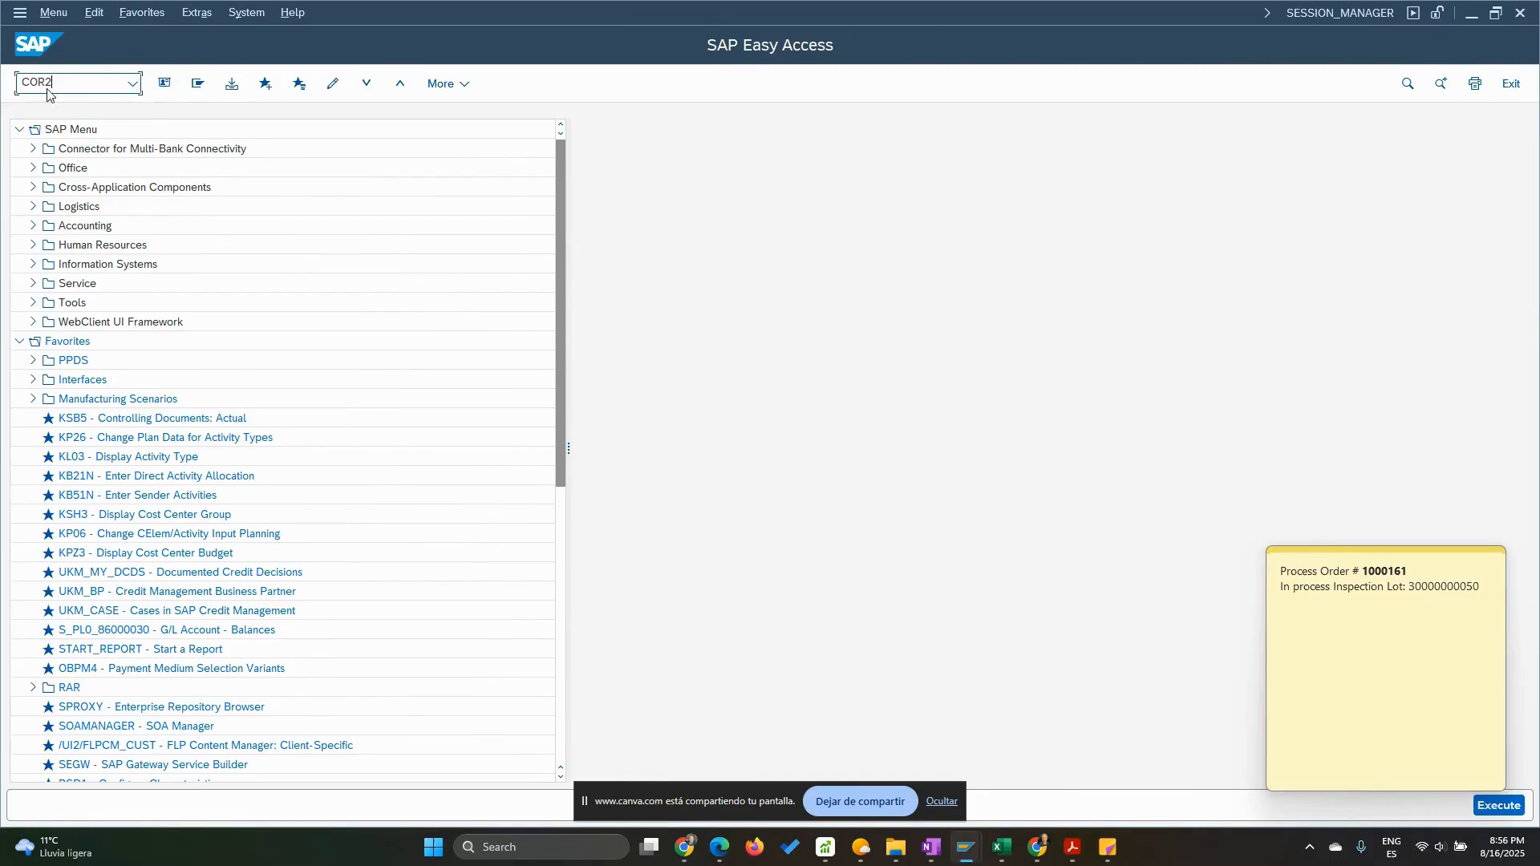
{"action": "key", "text": "Return"}
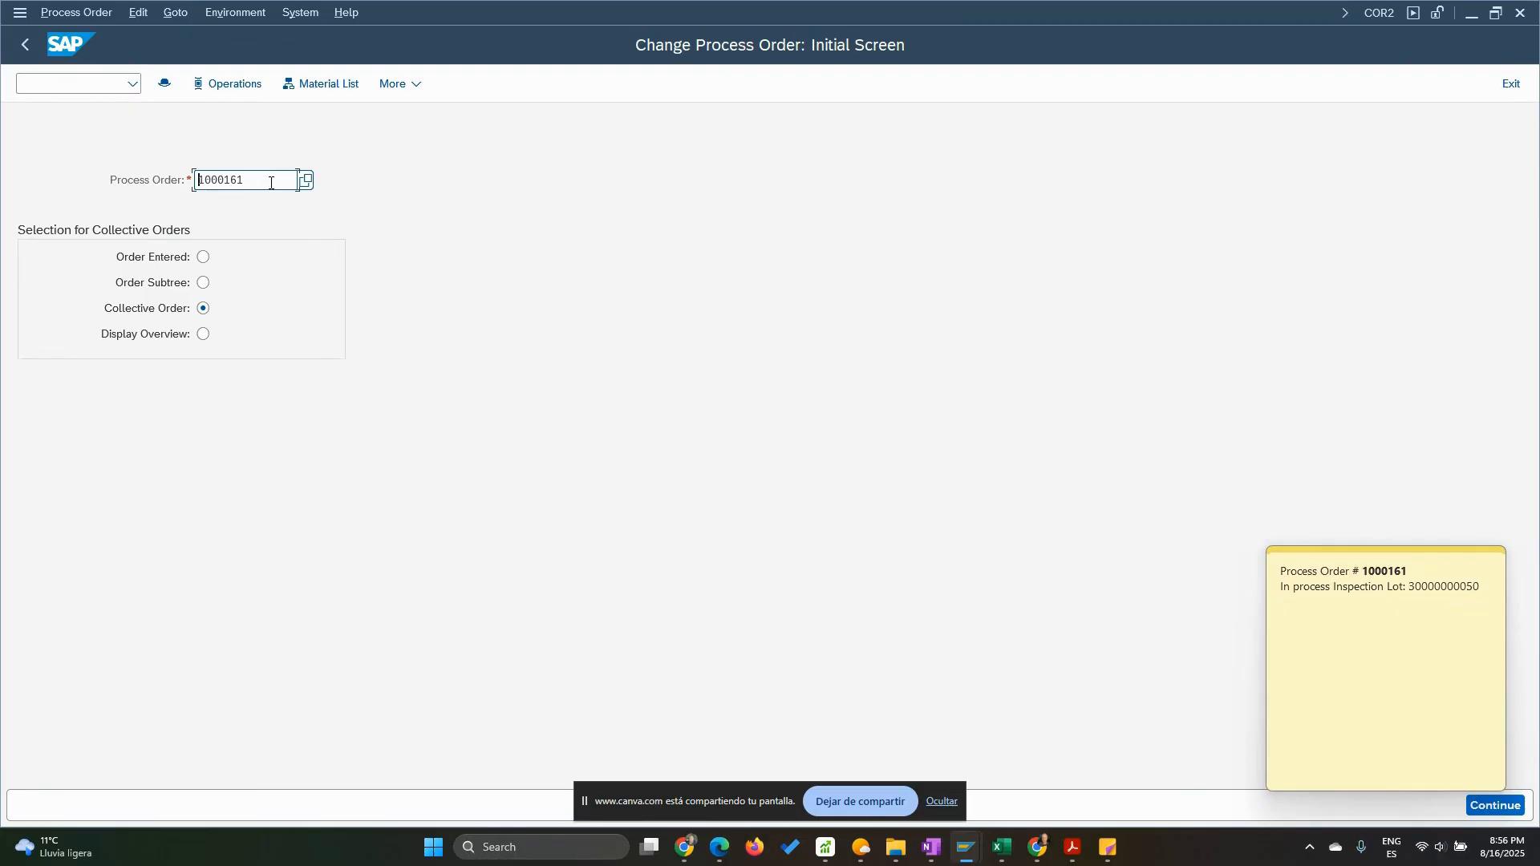
Open the NPK 15-15-15 process order for change and display its list of documented goods movements
{"action": "key", "text": "Return"}
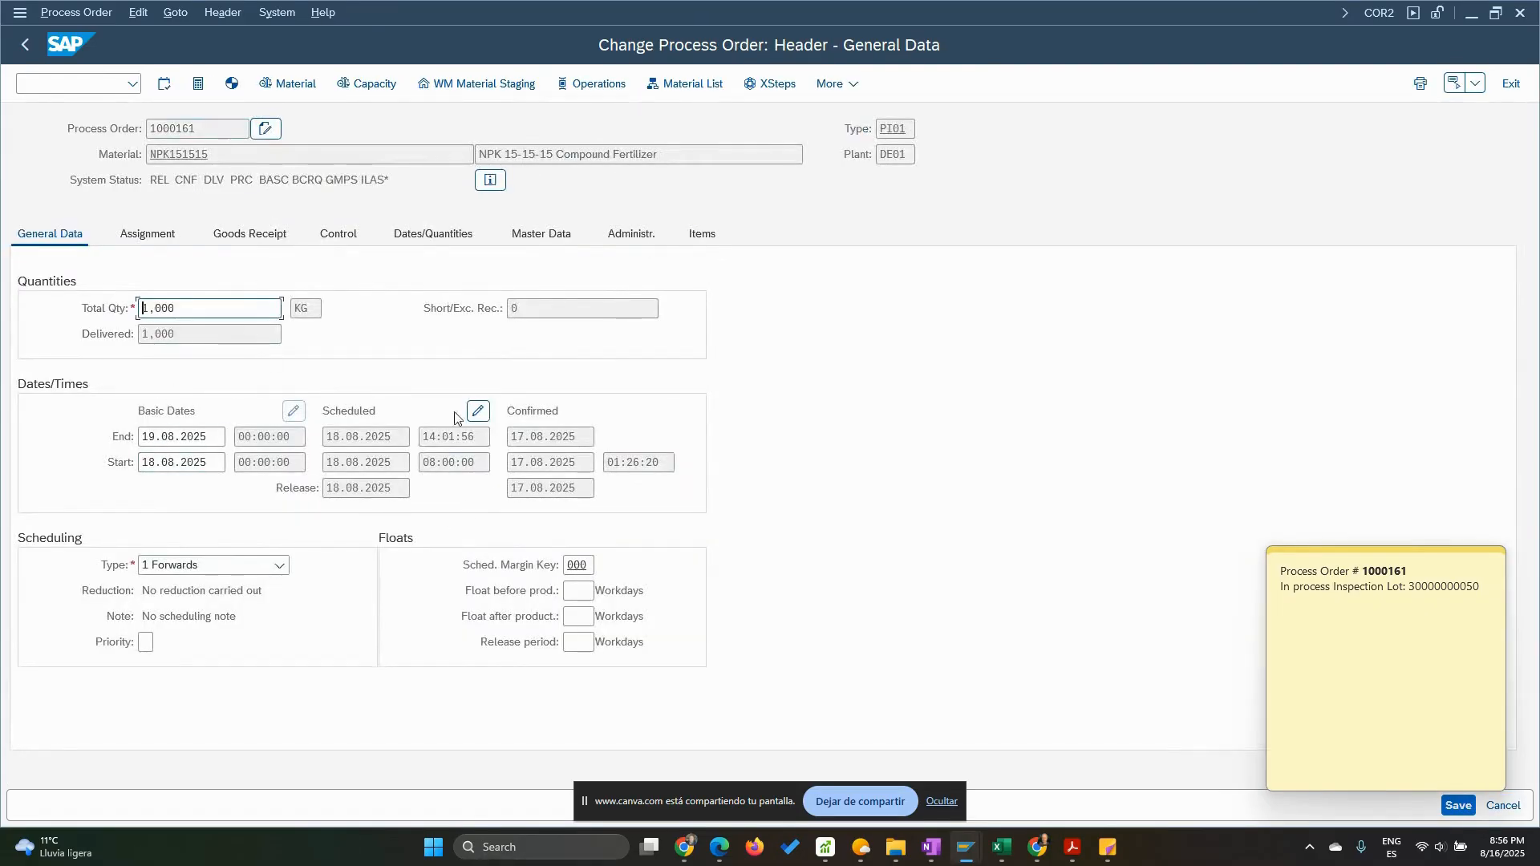
{"action": "left_click", "coordinate": [183, 16]}
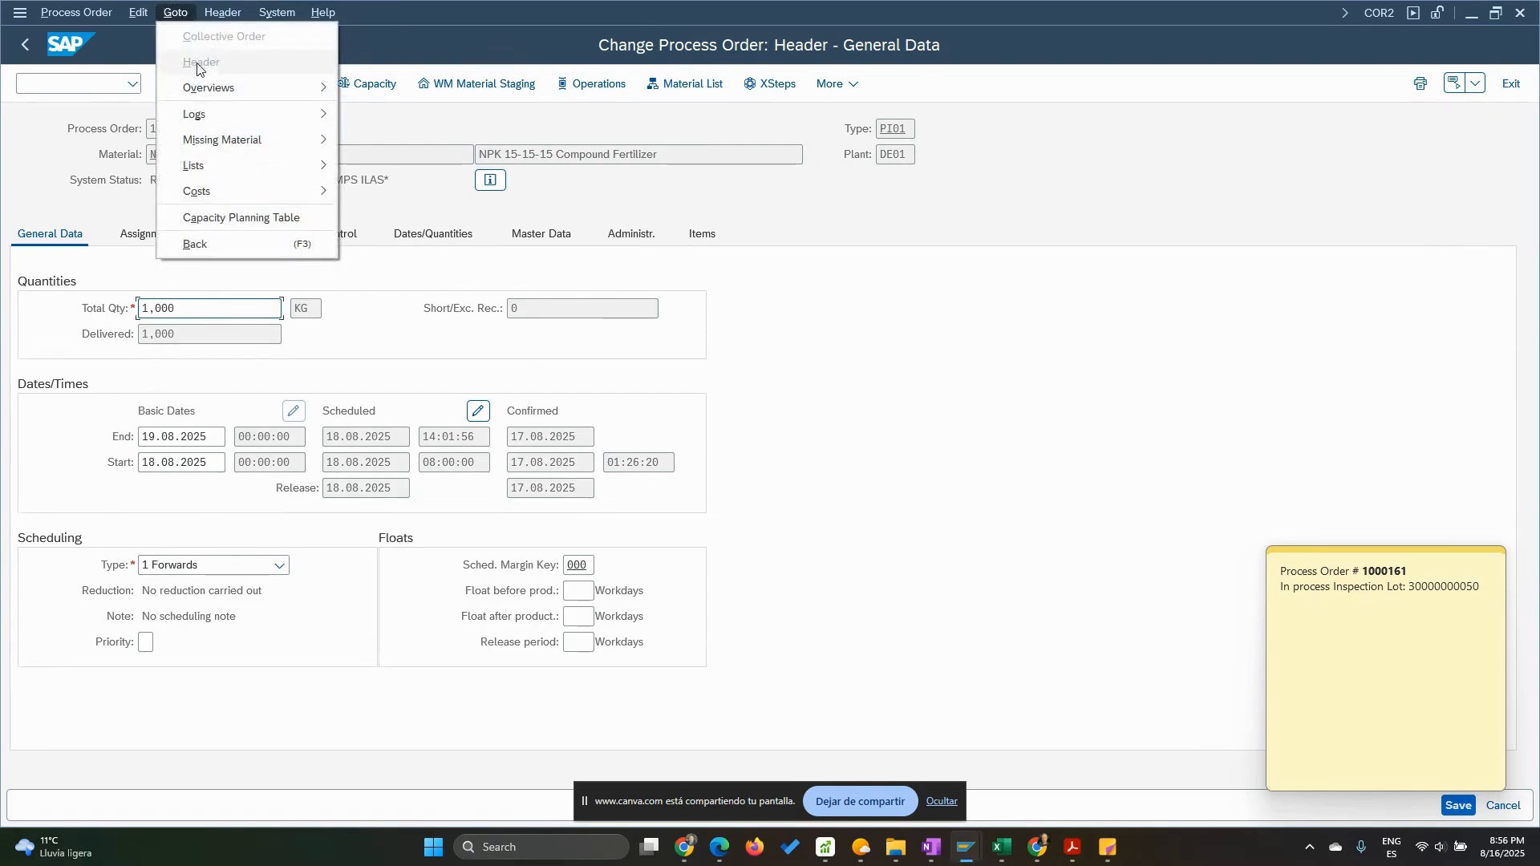
{"action": "mouse_move", "coordinate": [228, 166]}
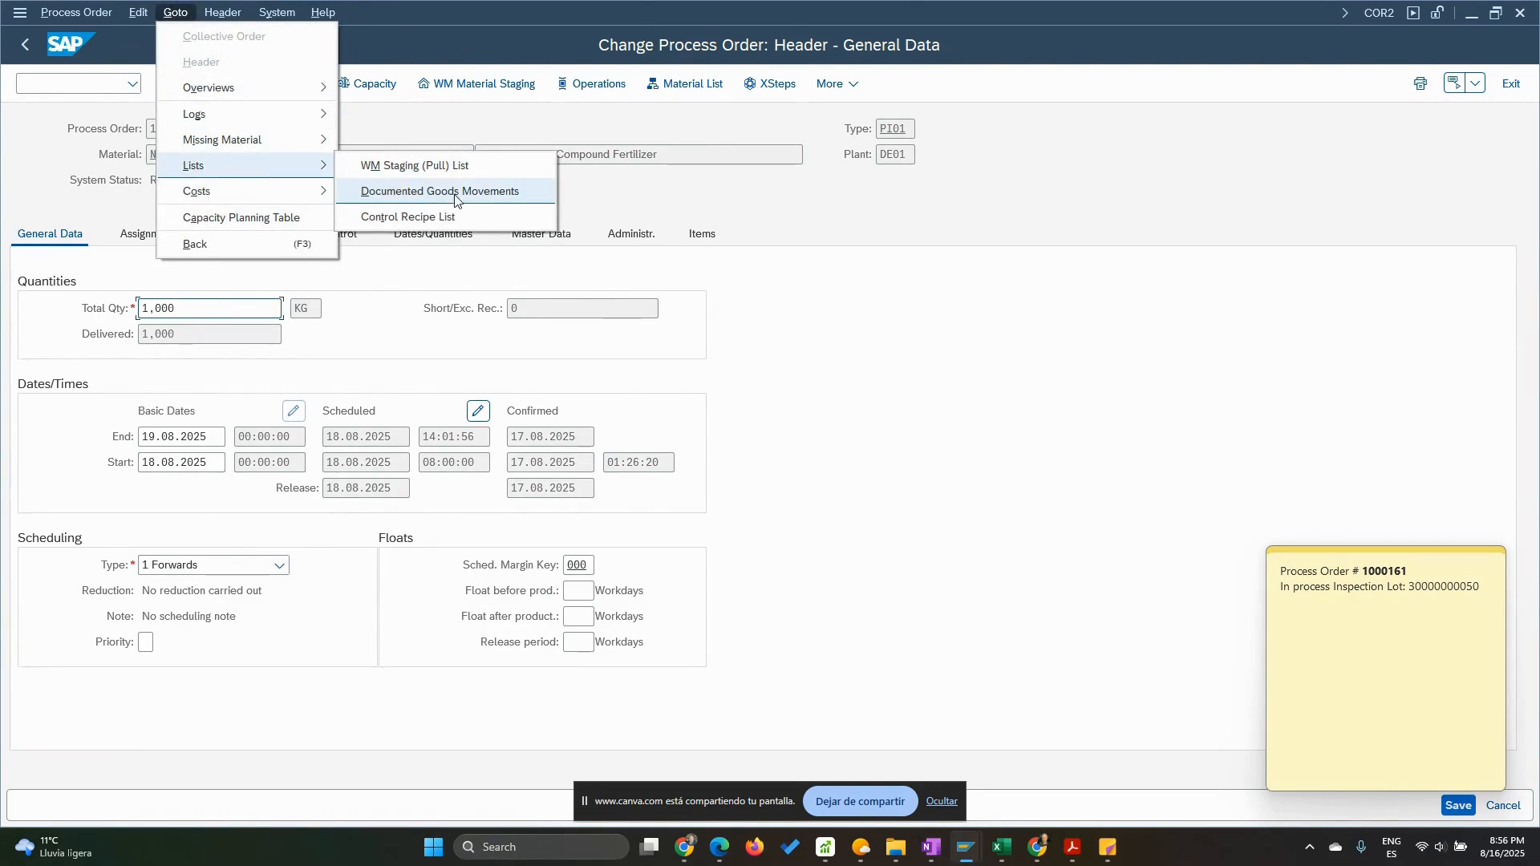
{"action": "left_click", "coordinate": [481, 192]}
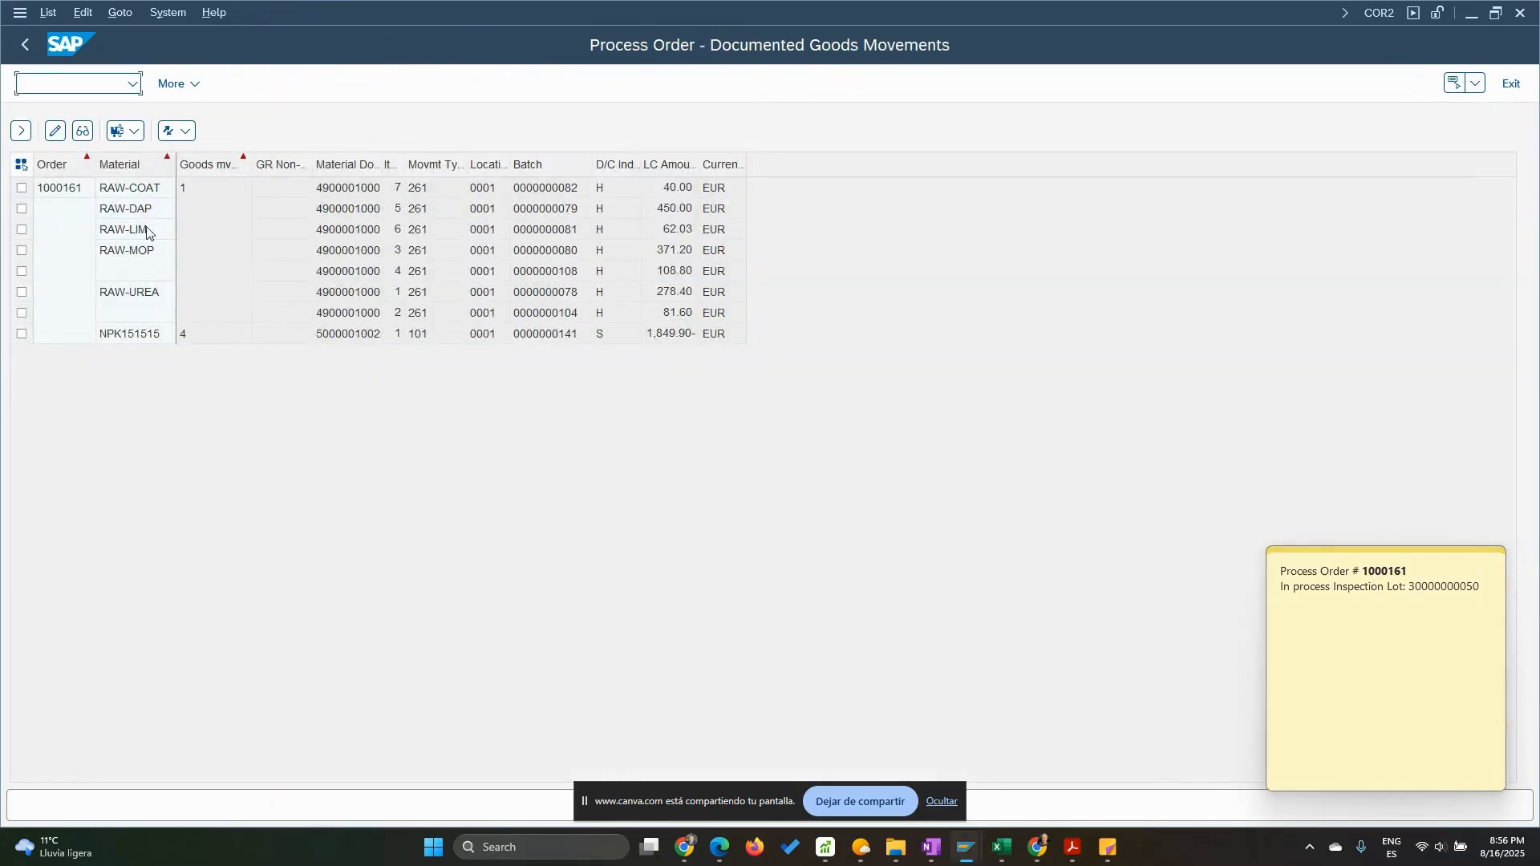
Examine the raw material issues and the NPK151515 goods receipt among the documented movements, and return to the order header
{"action": "left_click", "coordinate": [336, 257]}
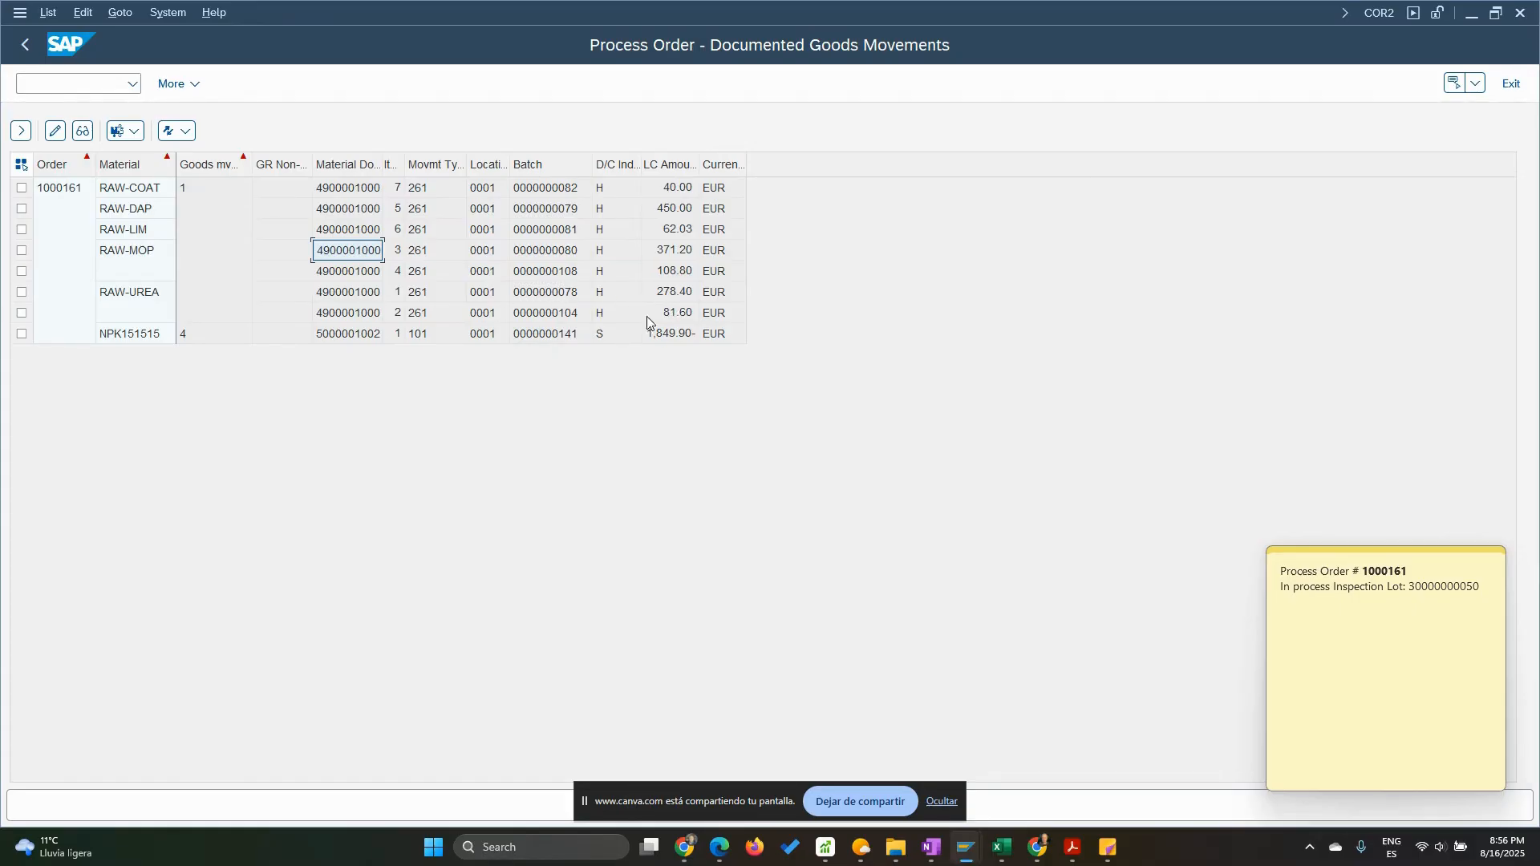
{"action": "left_click", "coordinate": [137, 342]}
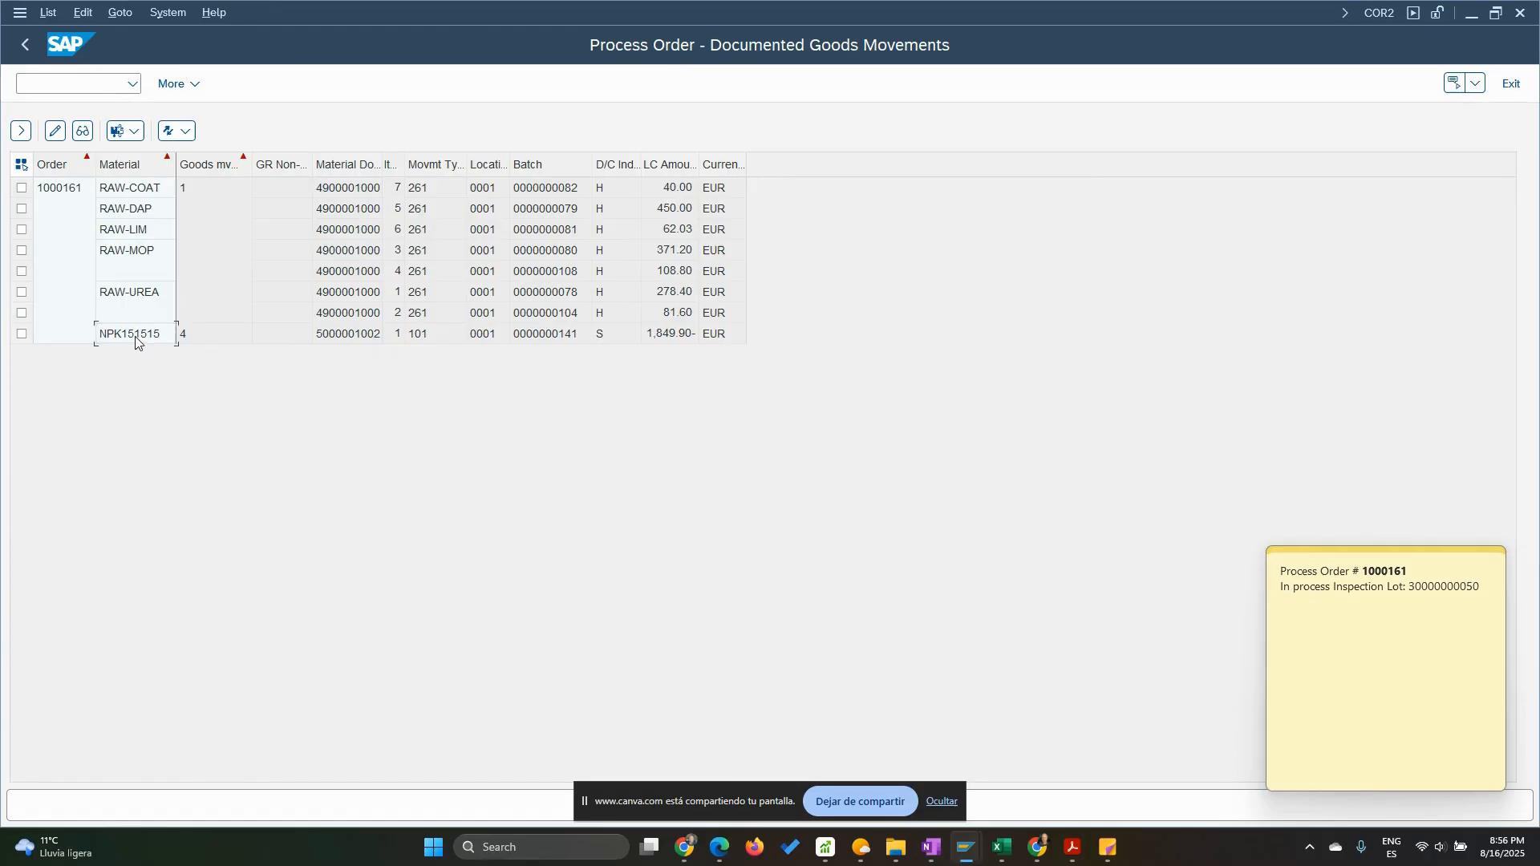
{"action": "left_click", "coordinate": [422, 340]}
{"action": "left_click", "coordinate": [25, 44]}
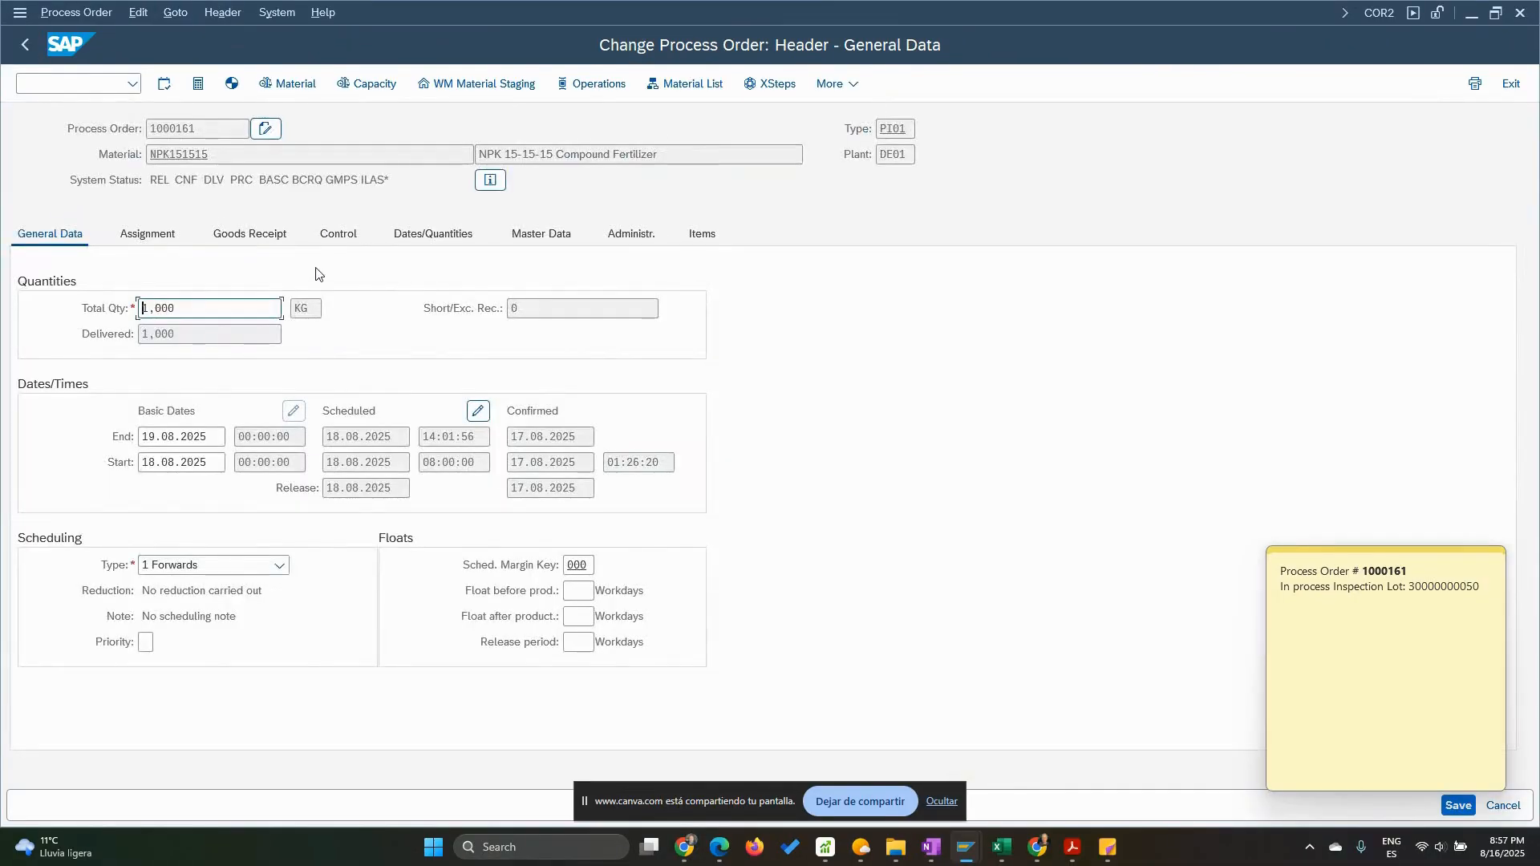
Check the delivered quantity in the order header and set the process order to technically complete
{"action": "double_click", "coordinate": [186, 335]}
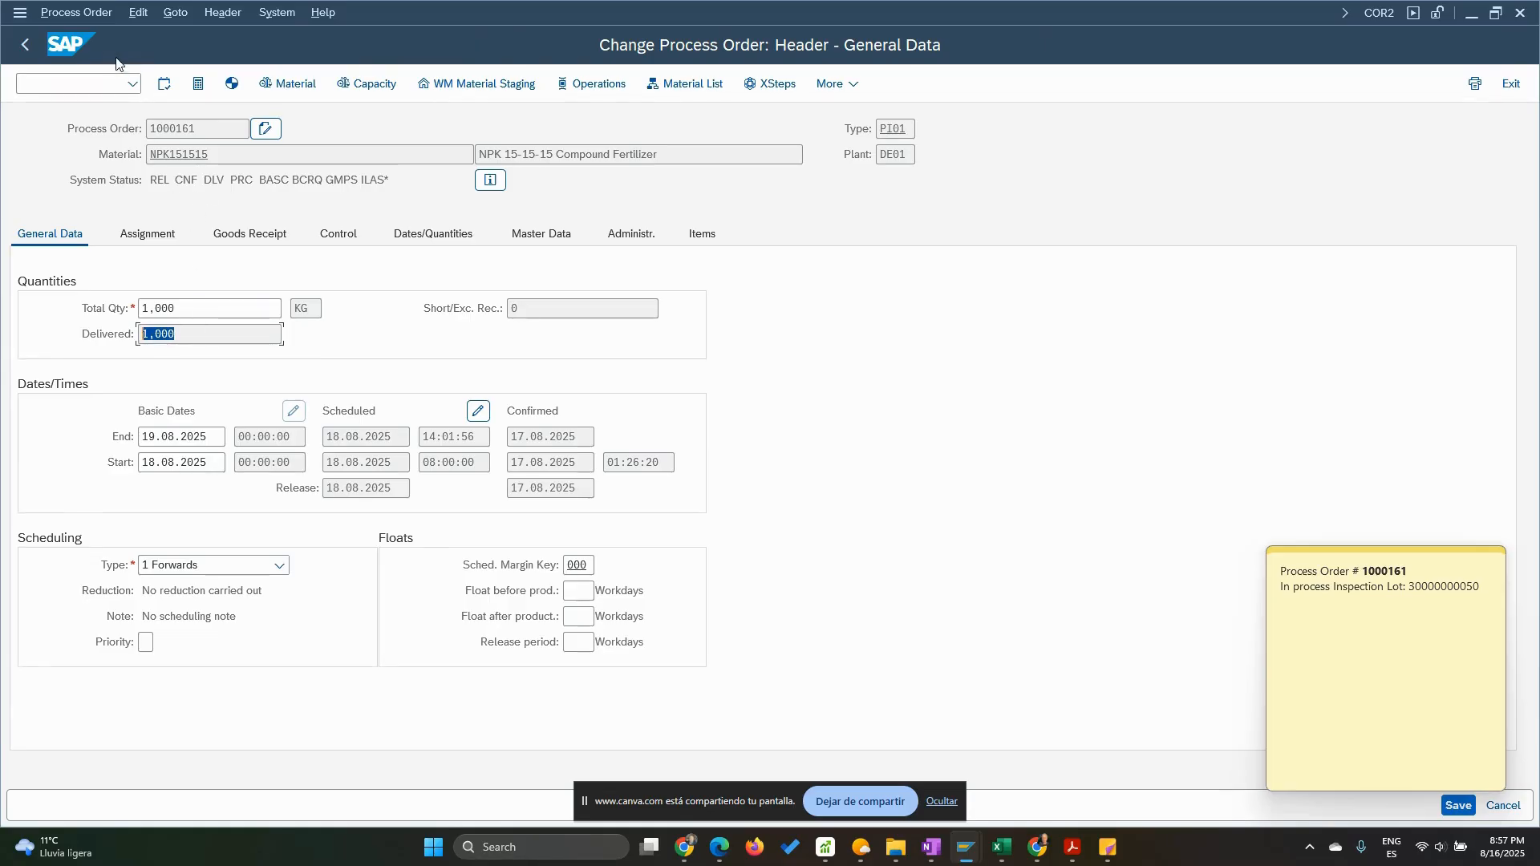
{"action": "left_click", "coordinate": [94, 14]}
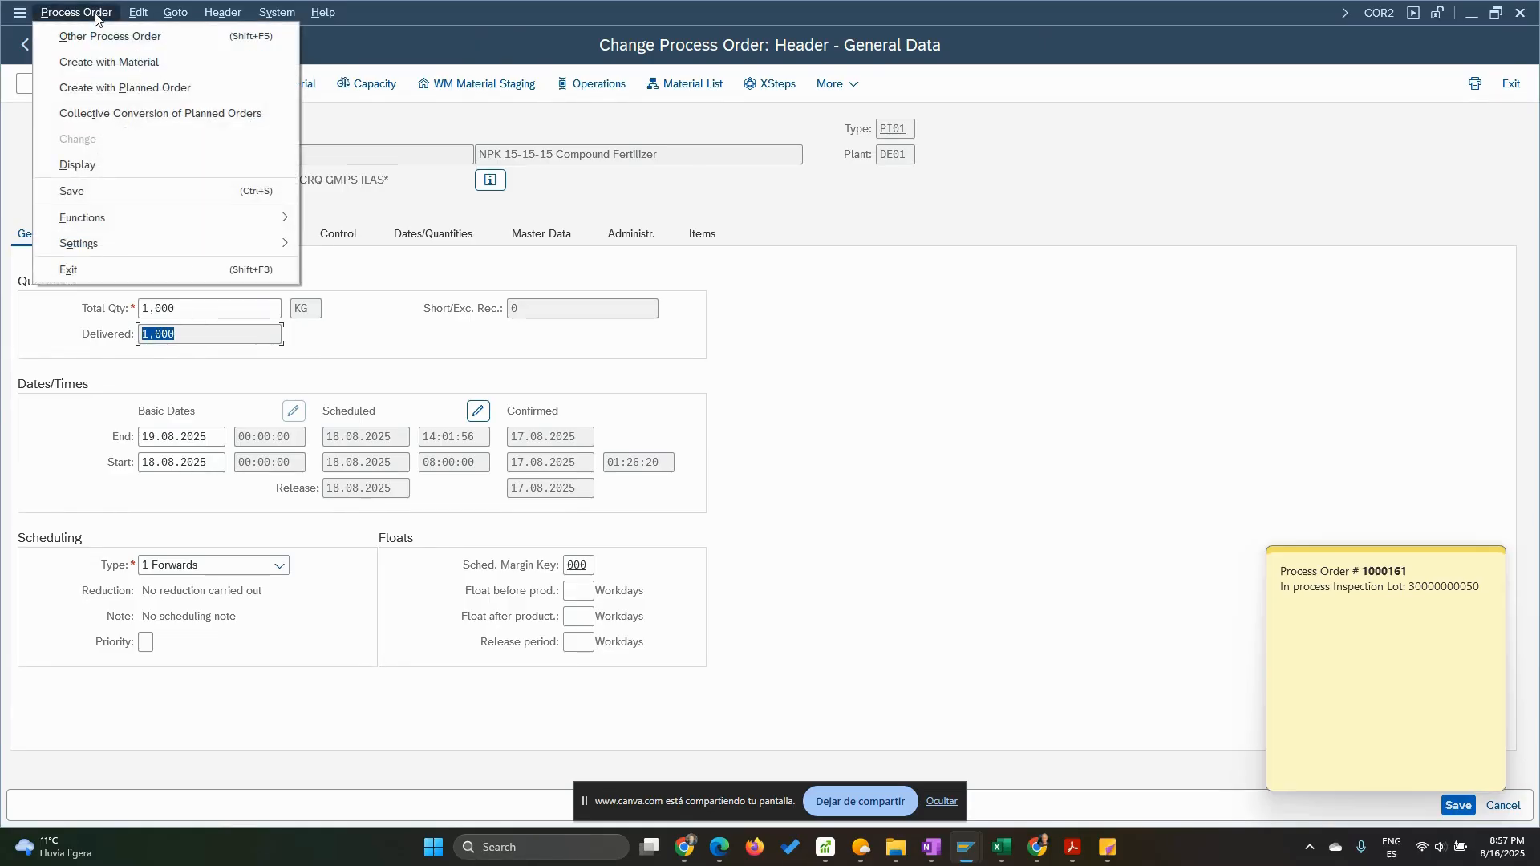
{"action": "mouse_move", "coordinate": [143, 218]}
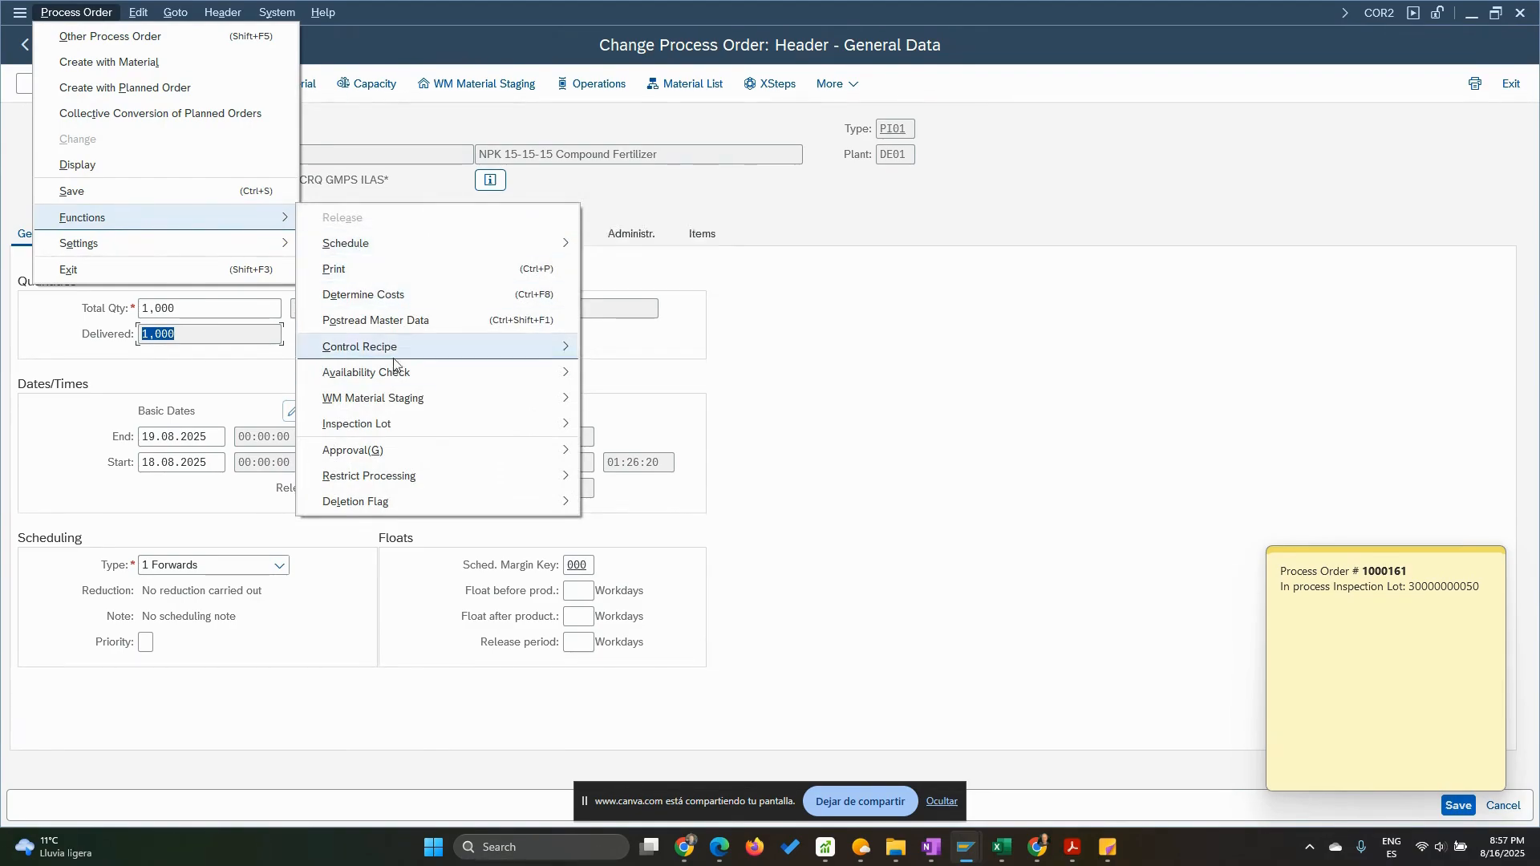
{"action": "mouse_move", "coordinate": [400, 479]}
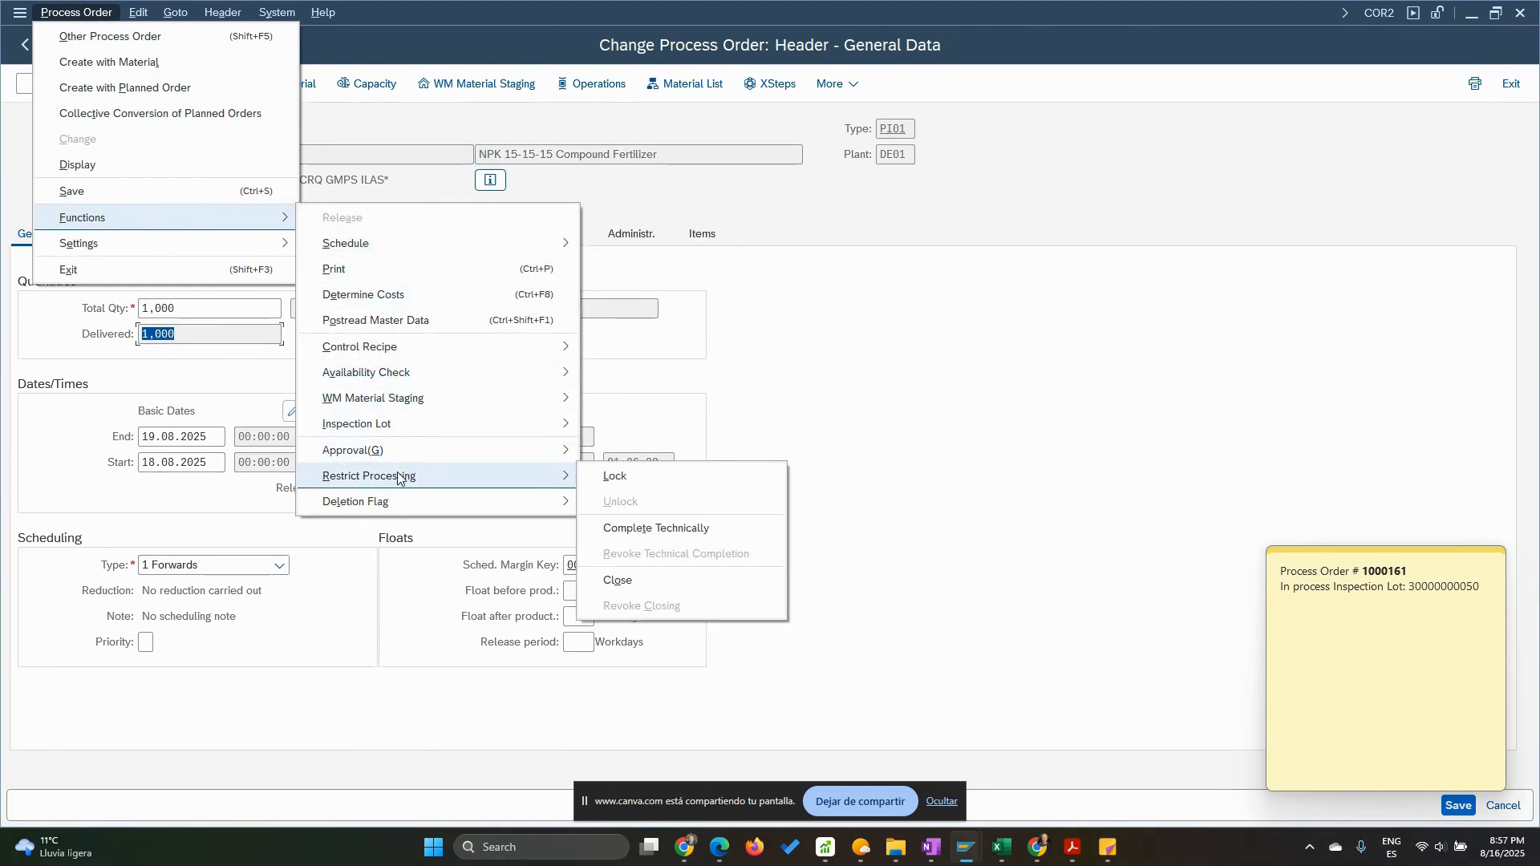
{"action": "left_click", "coordinate": [699, 533]}
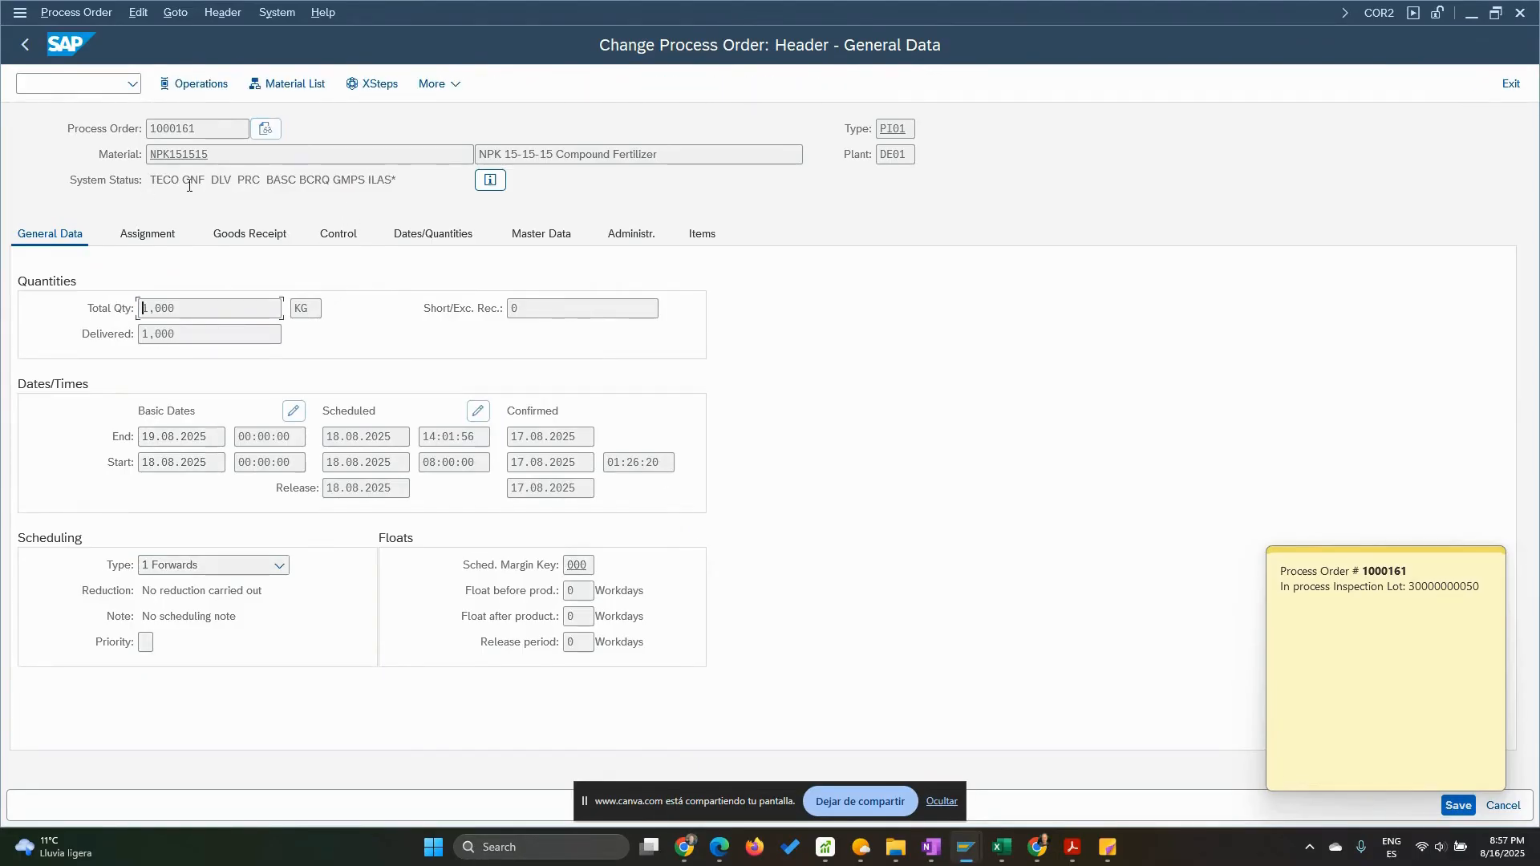
Examine the order's system status details for the technical completion entry and return to the header
{"action": "double_click", "coordinate": [182, 181]}
{"action": "left_click", "coordinate": [494, 188]}
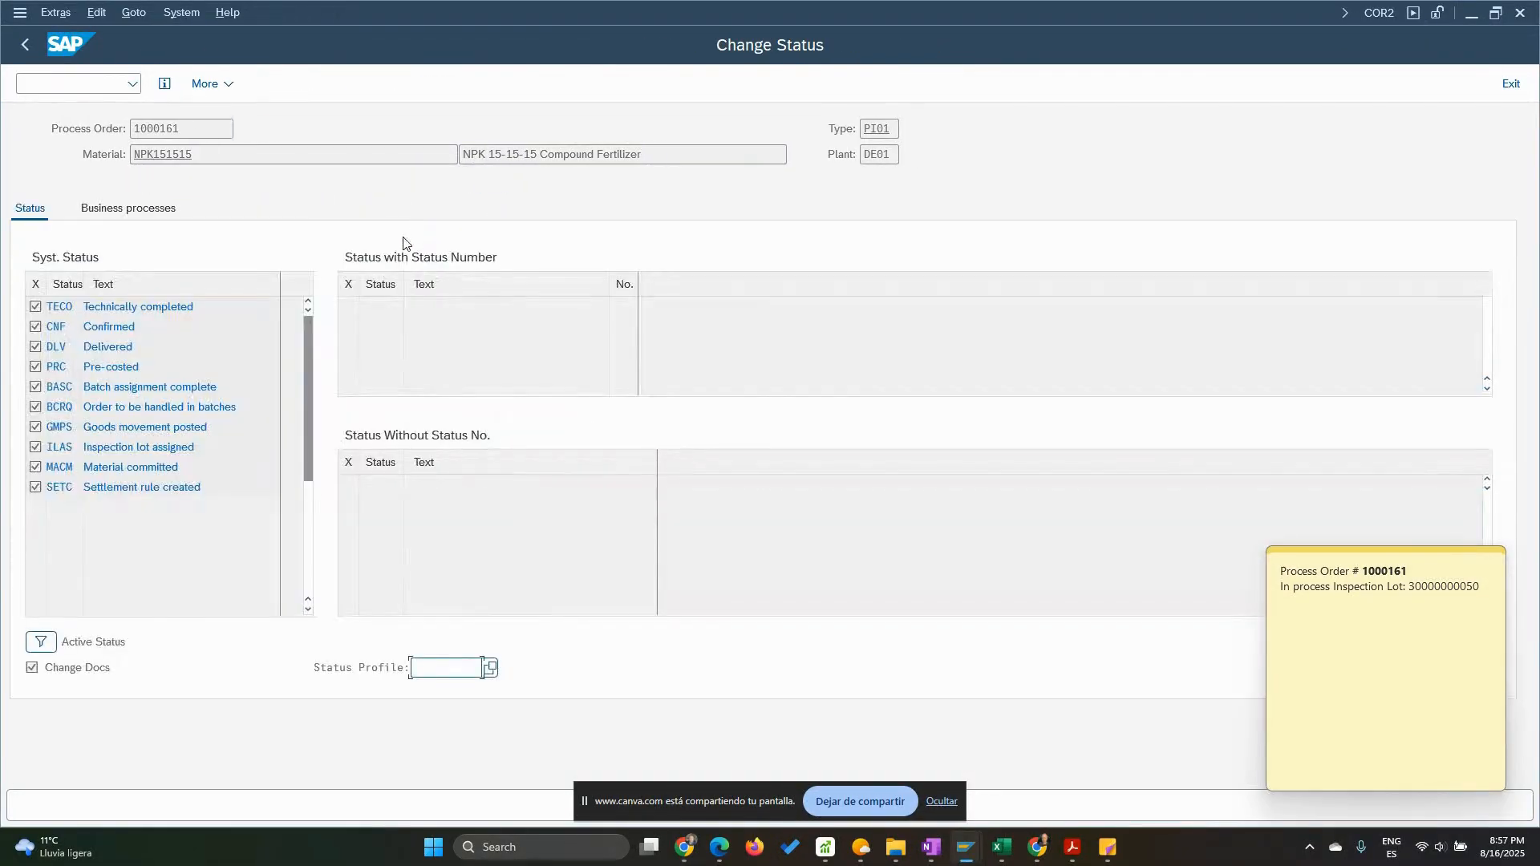
{"action": "left_click_drag", "start_coordinate": [209, 311], "coordinate": [67, 307]}
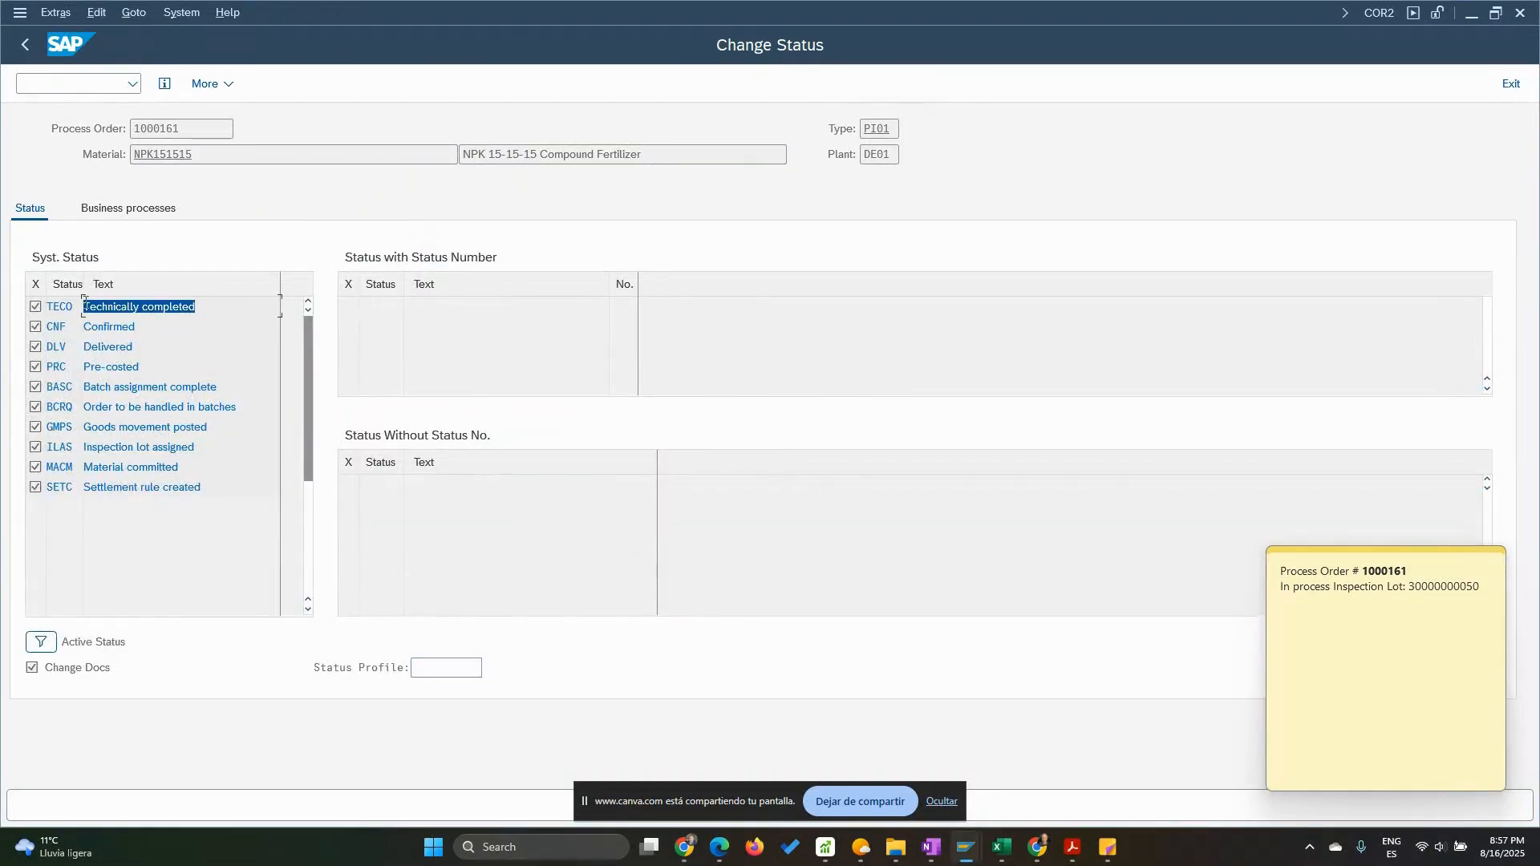
{"action": "left_click", "coordinate": [29, 45]}
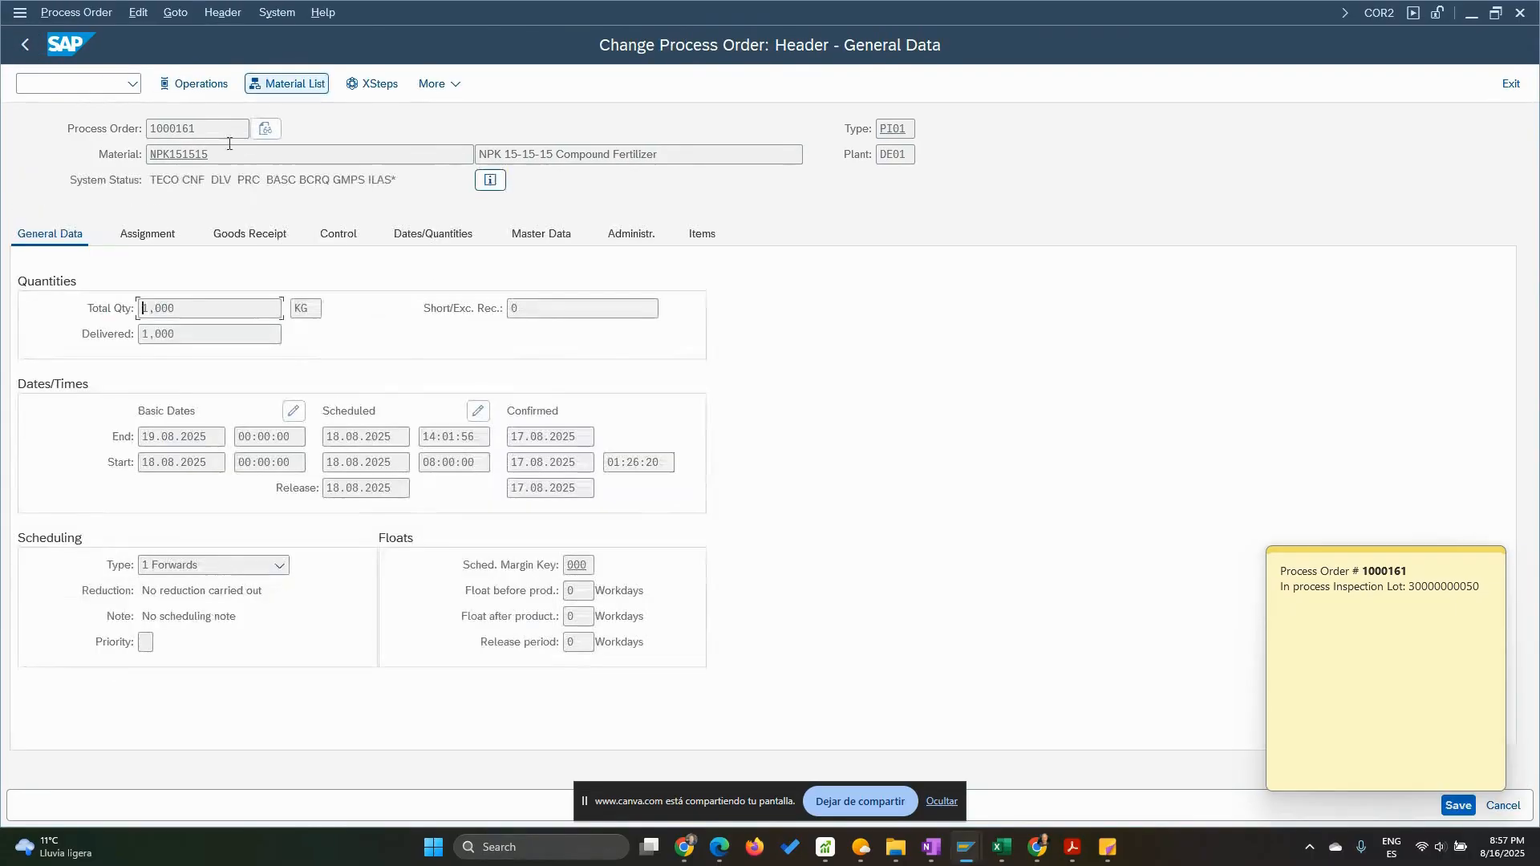